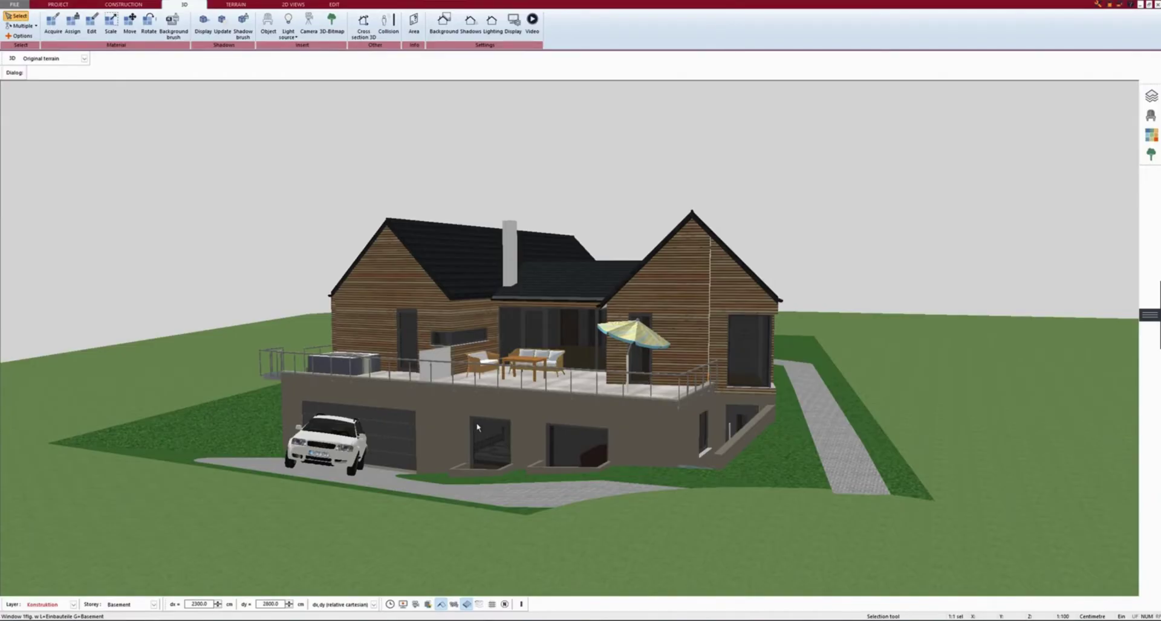
- On the construction plan, set the Storey manager's Visible storeys to Current (basement only)
scroll(478, 420, down, 1)
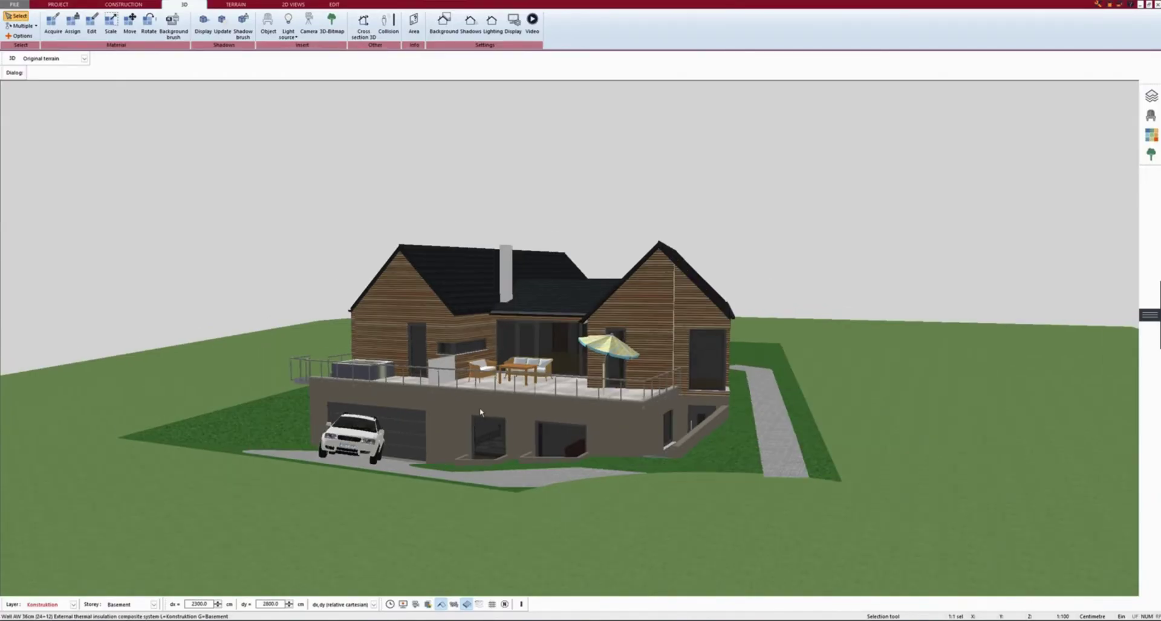
click(123, 6)
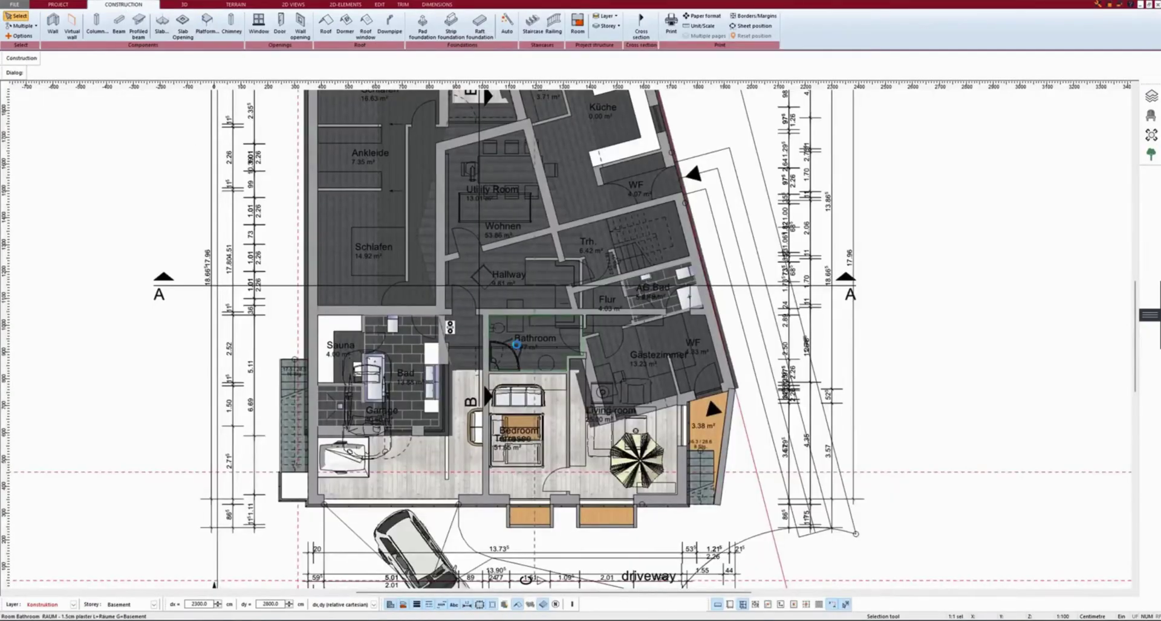
middle_drag(706, 394, 709, 421)
click(1151, 99)
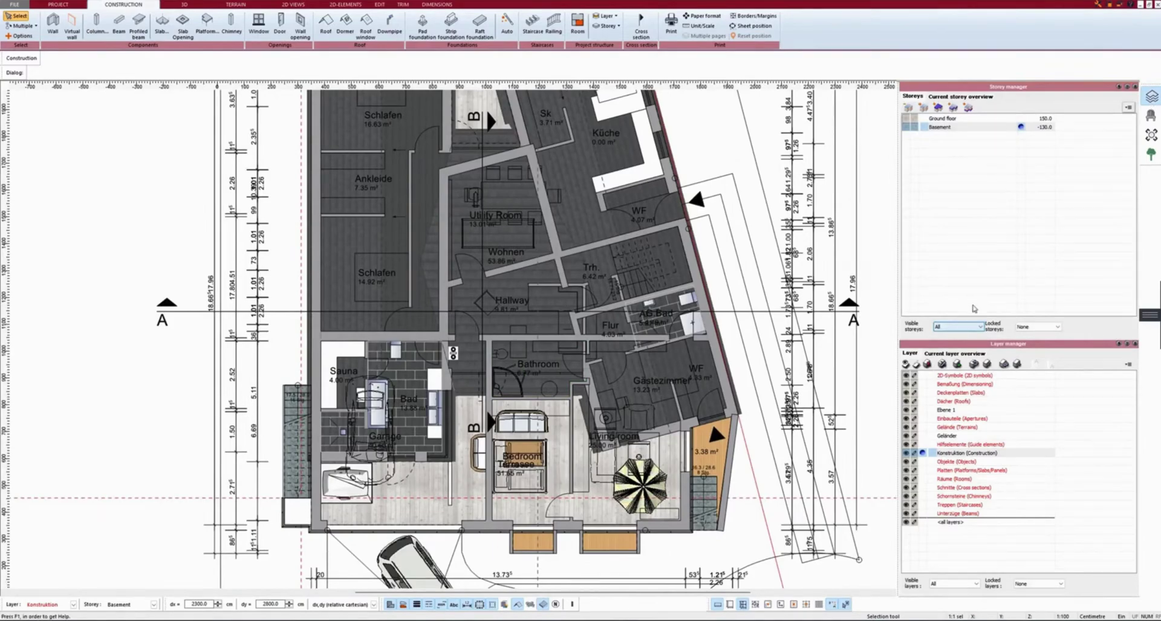
click(965, 326)
click(943, 335)
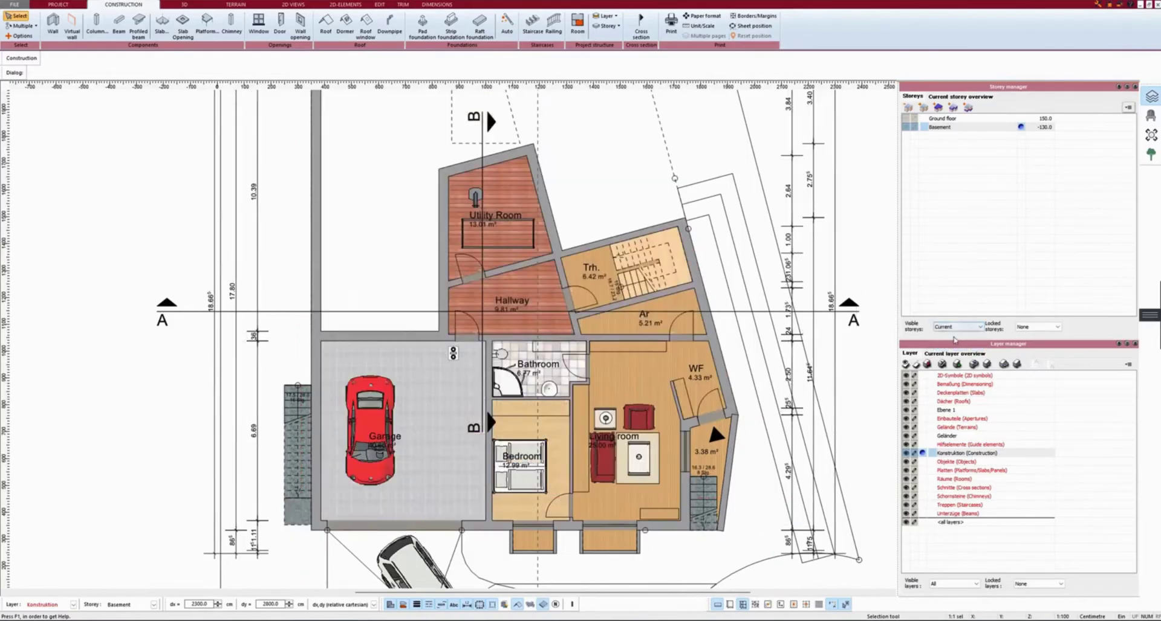
- Close the managers and return to the 3D model, now showing just the basement
click(1152, 97)
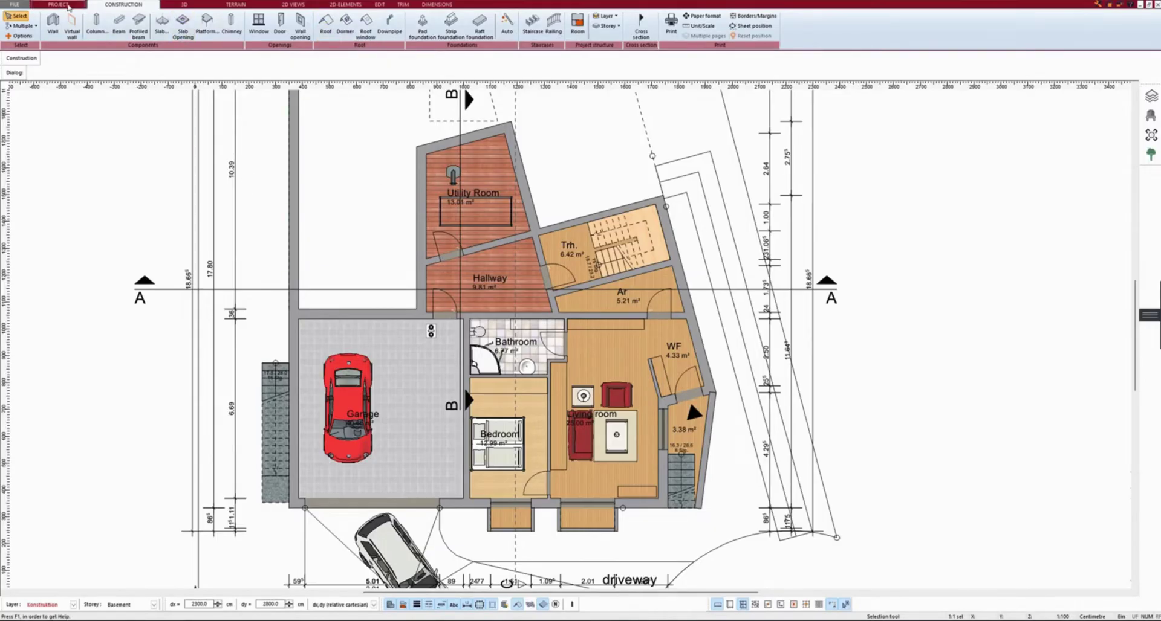
click(76, 5)
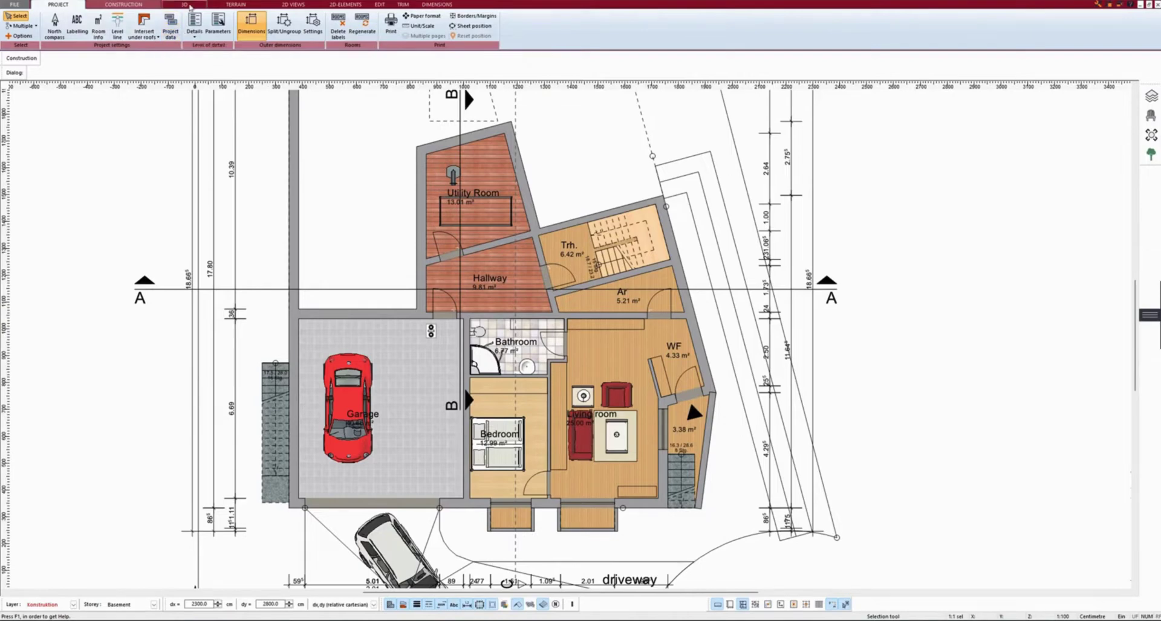
click(186, 5)
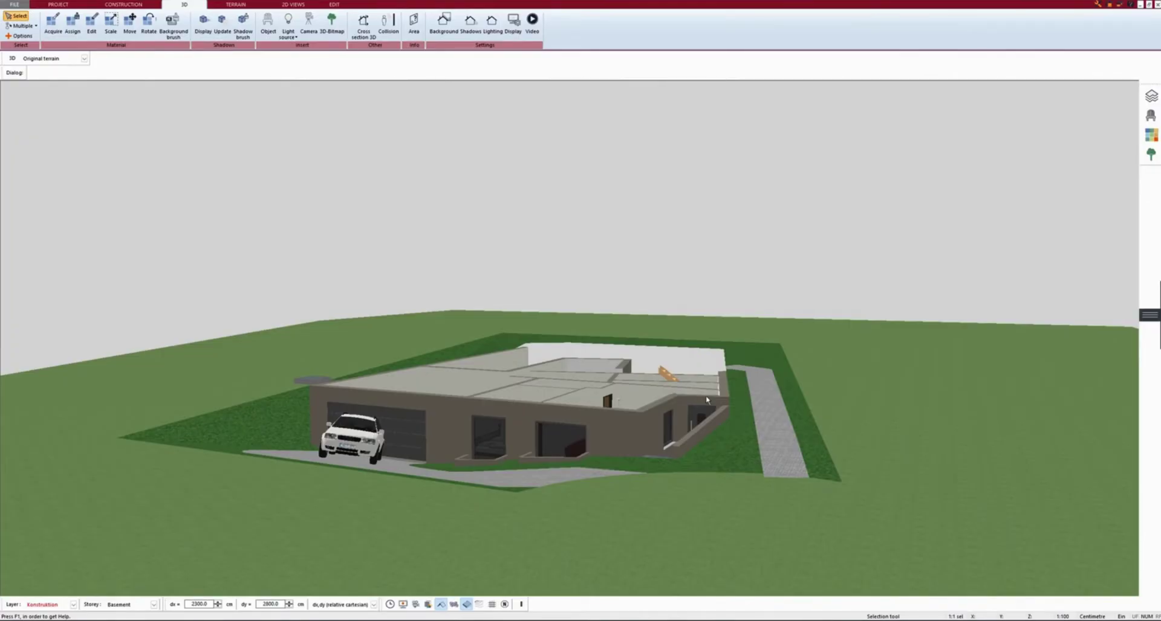
- Pass through the zoomed-out terrain plan to the 2D front elevation of the house
click(243, 6)
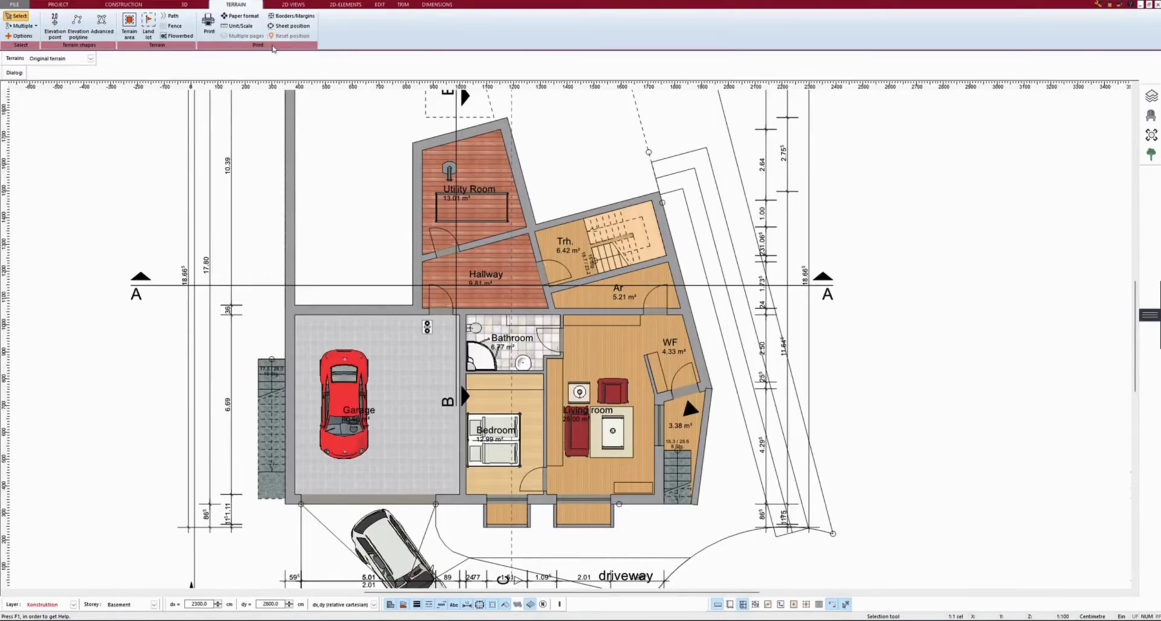
scroll(432, 235, down, 2)
scroll(433, 235, down, 3)
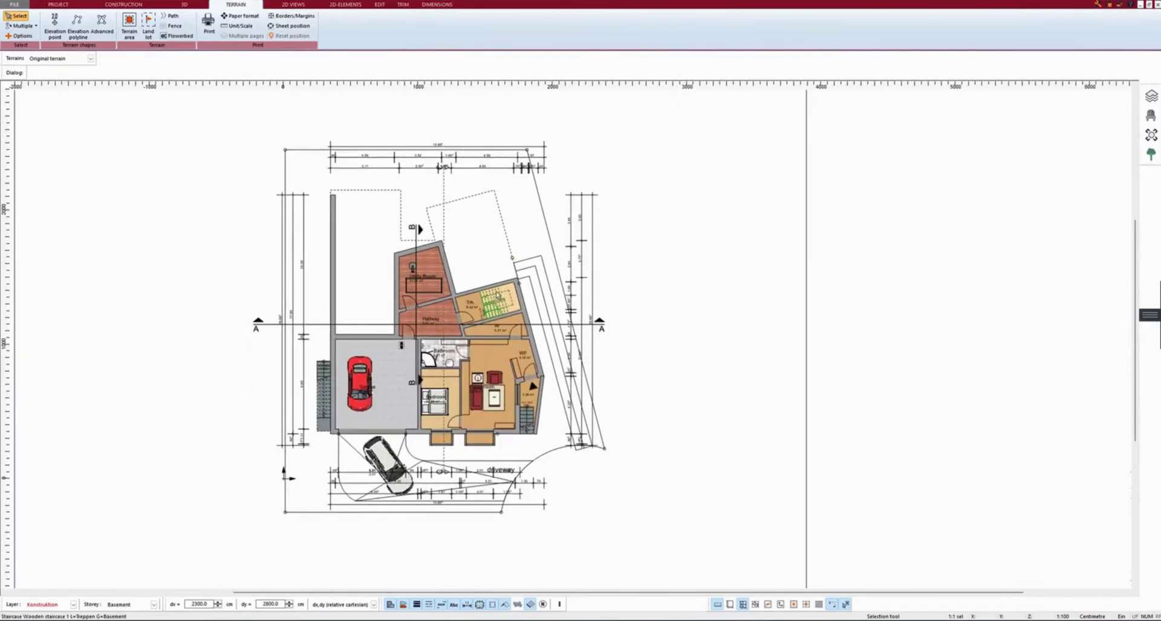
click(293, 5)
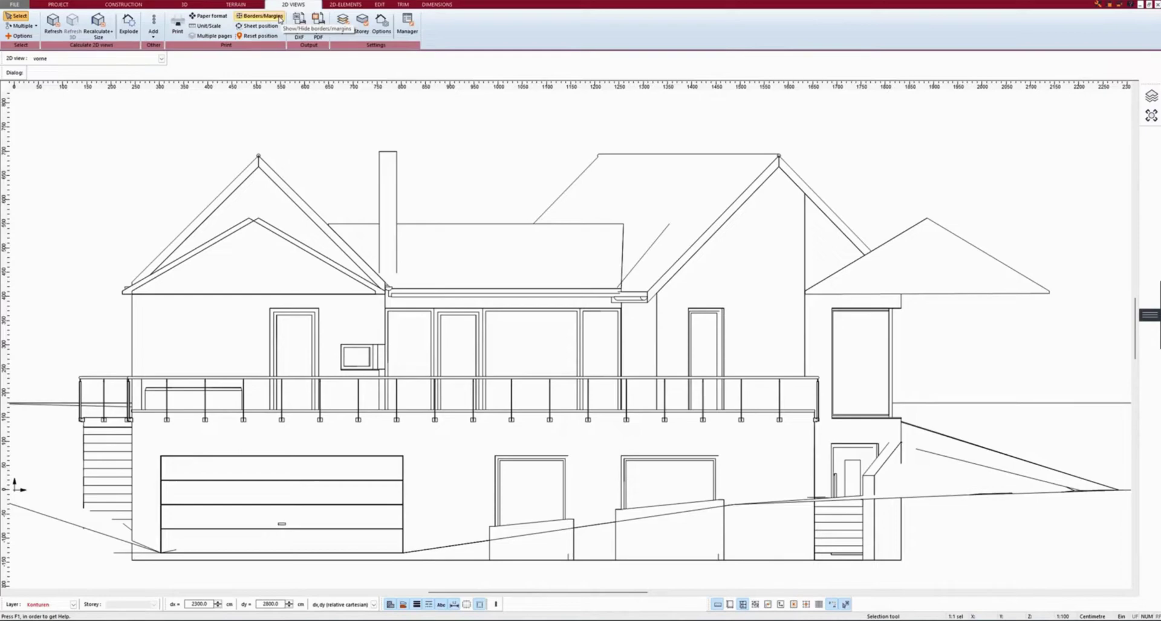
- Keep 'vorne' as the 2D view and bring up the 2D-ELEMENTS drawing tools
scroll(469, 248, down, 3)
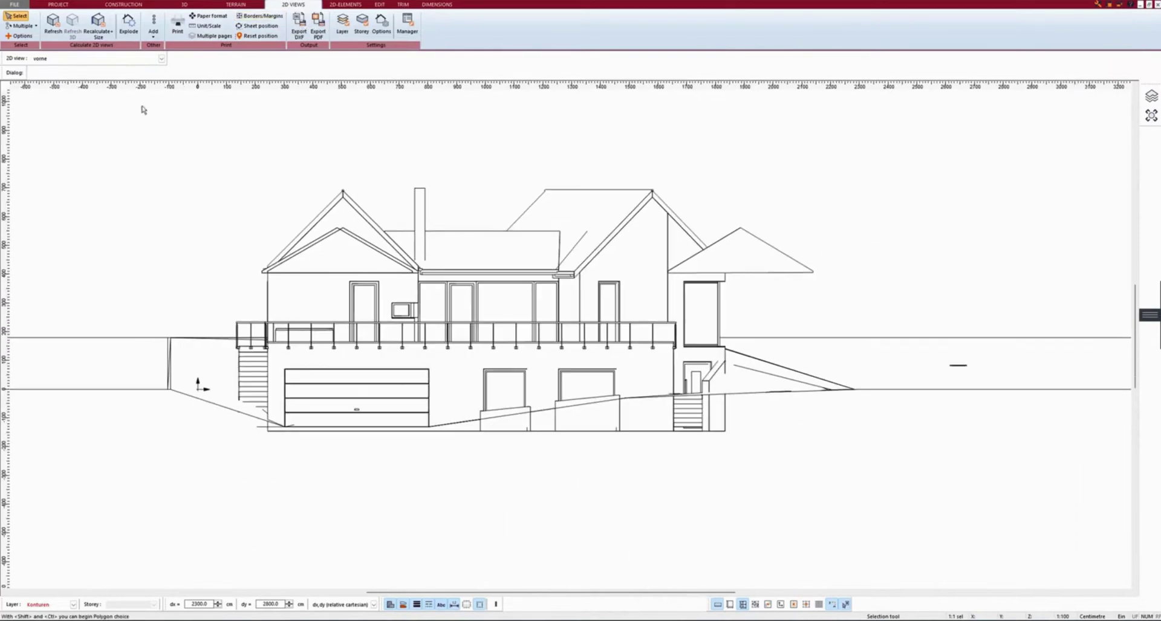
click(94, 58)
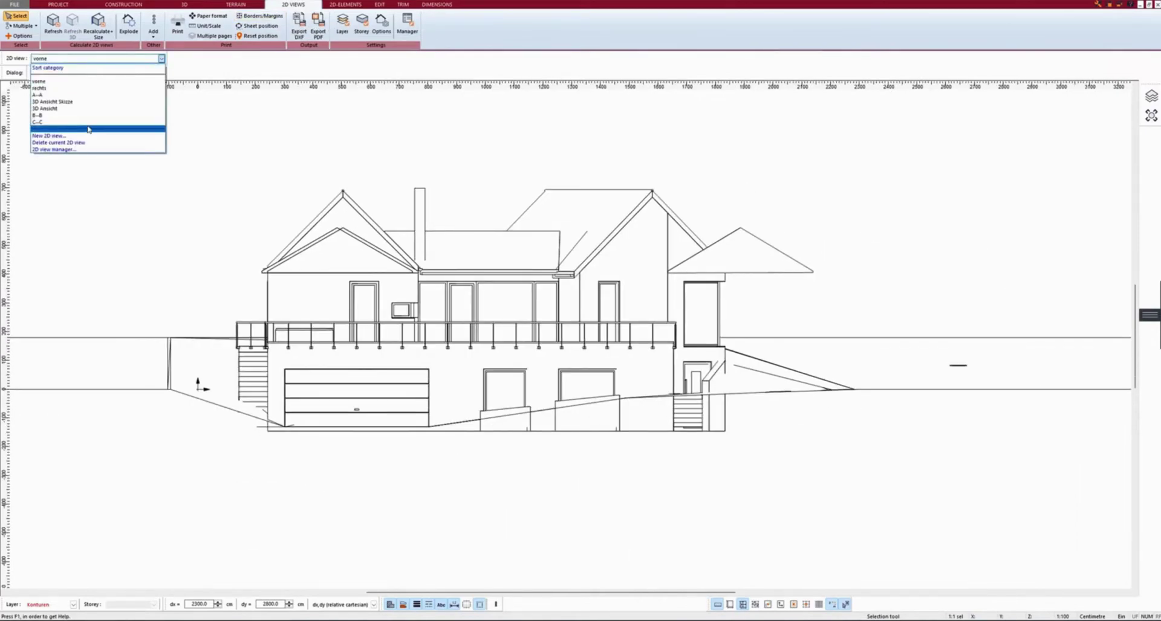
click(468, 186)
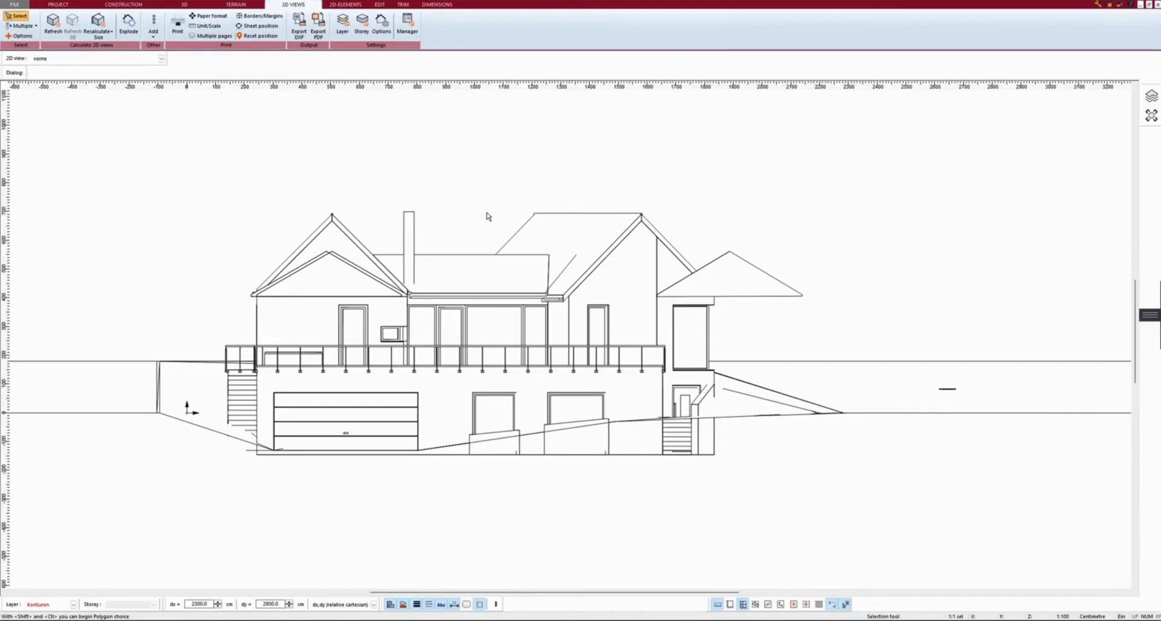
click(345, 5)
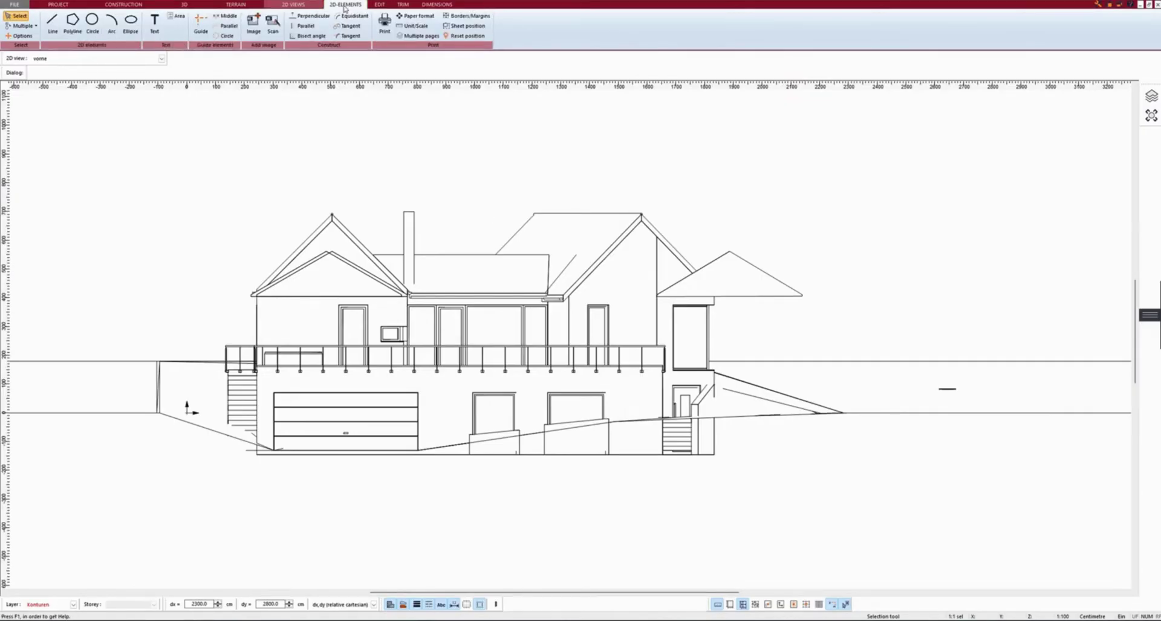
- On the basement construction plan, draw a straight line to the right of the building
click(114, 6)
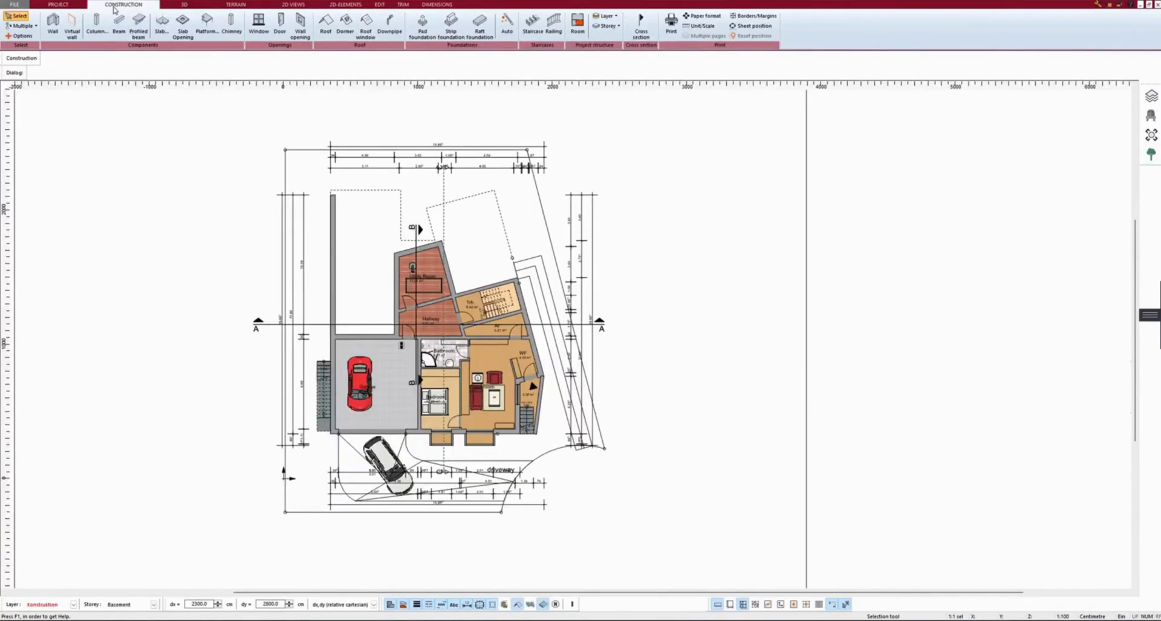
click(352, 5)
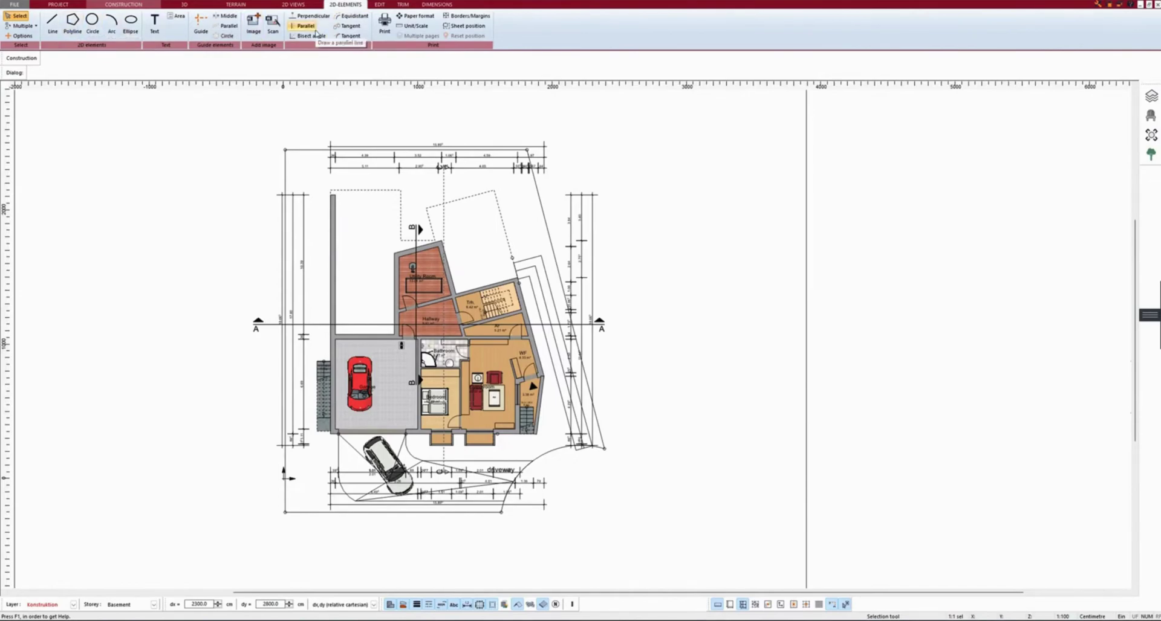
scroll(501, 392, up, 2)
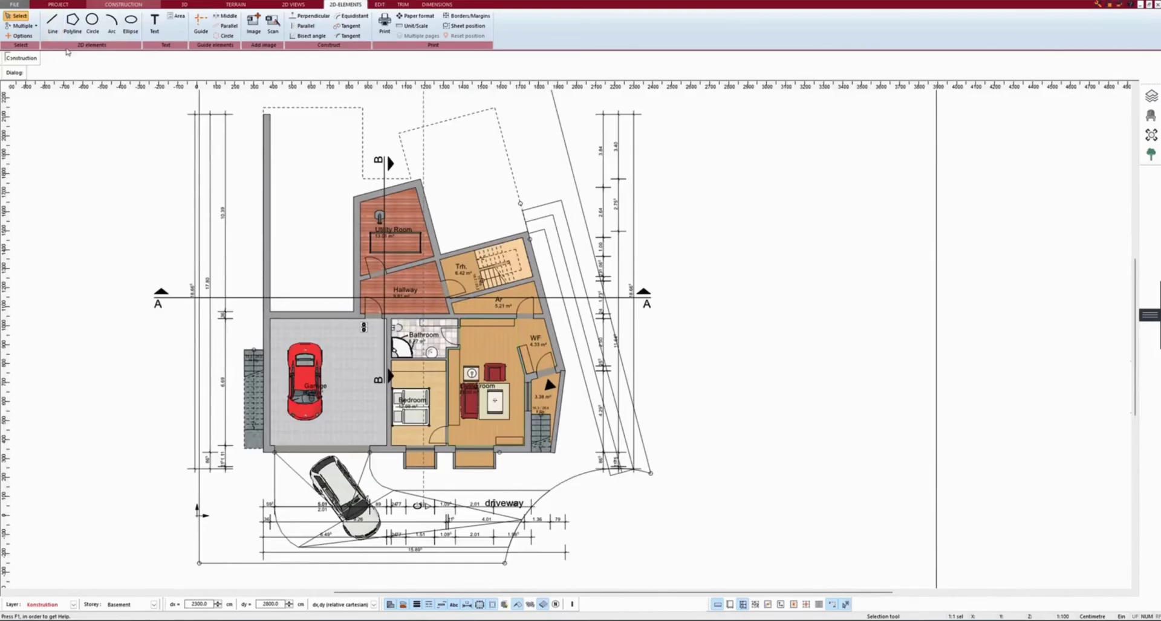
click(52, 25)
click(672, 194)
click(707, 372)
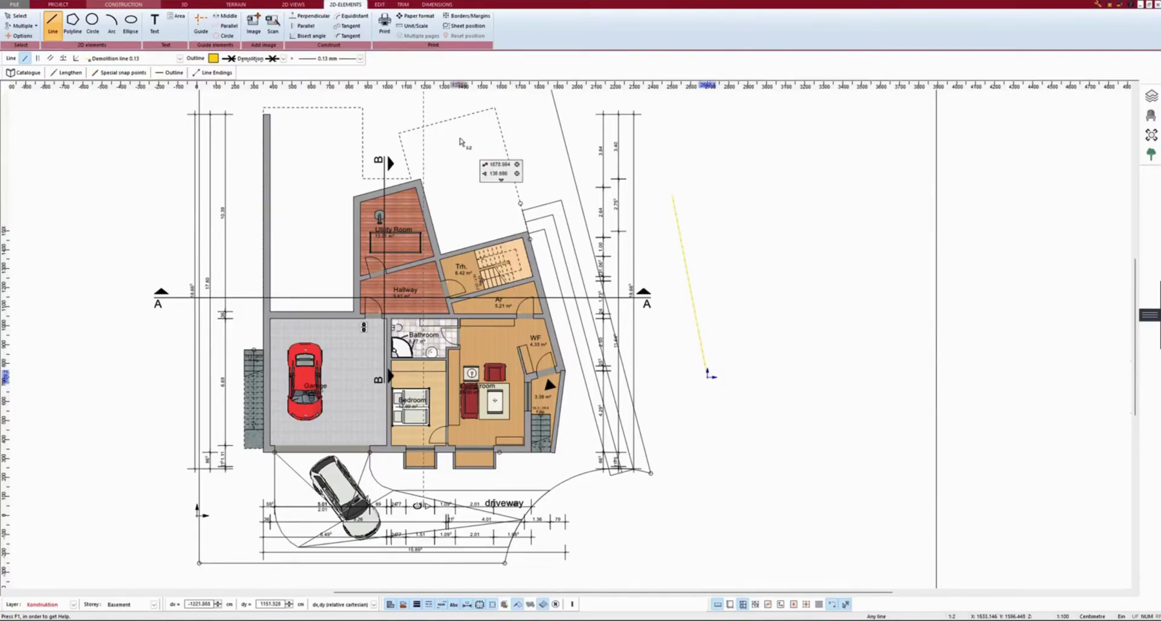
- Look over the Edit, Trim and Dimensions tools and start a Distance measurement
click(381, 5)
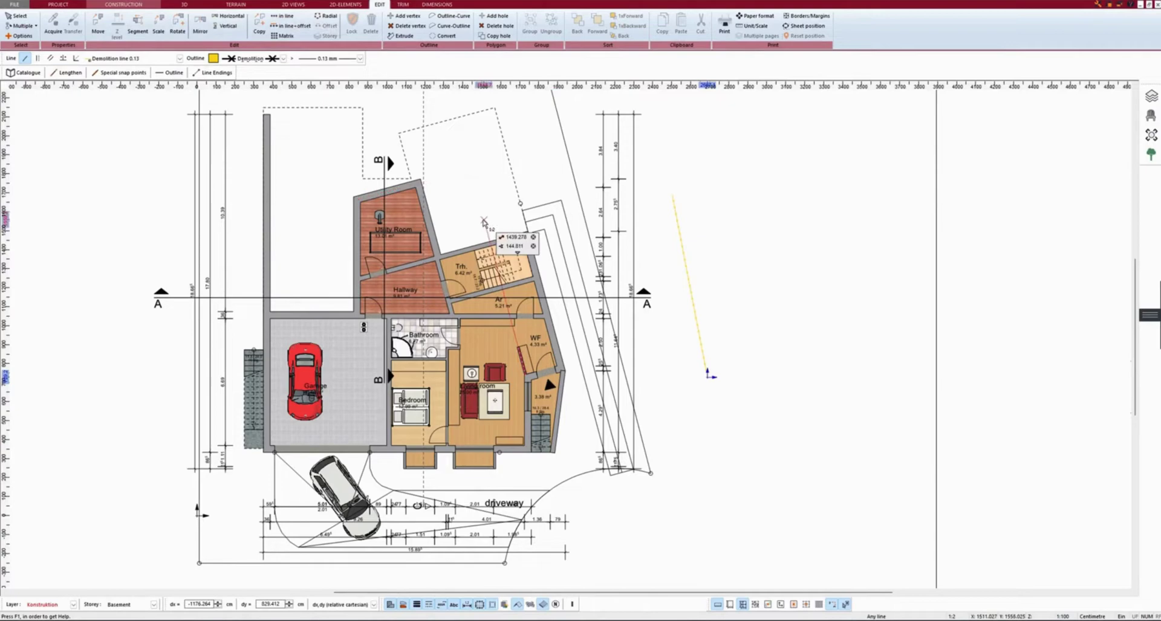
click(404, 5)
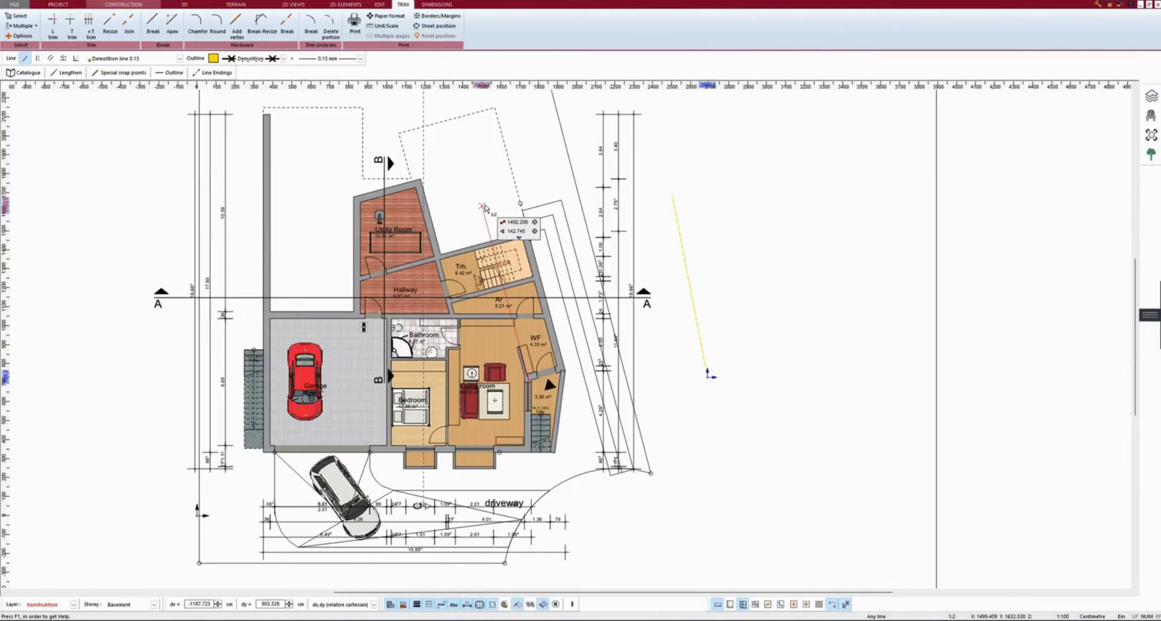
click(438, 5)
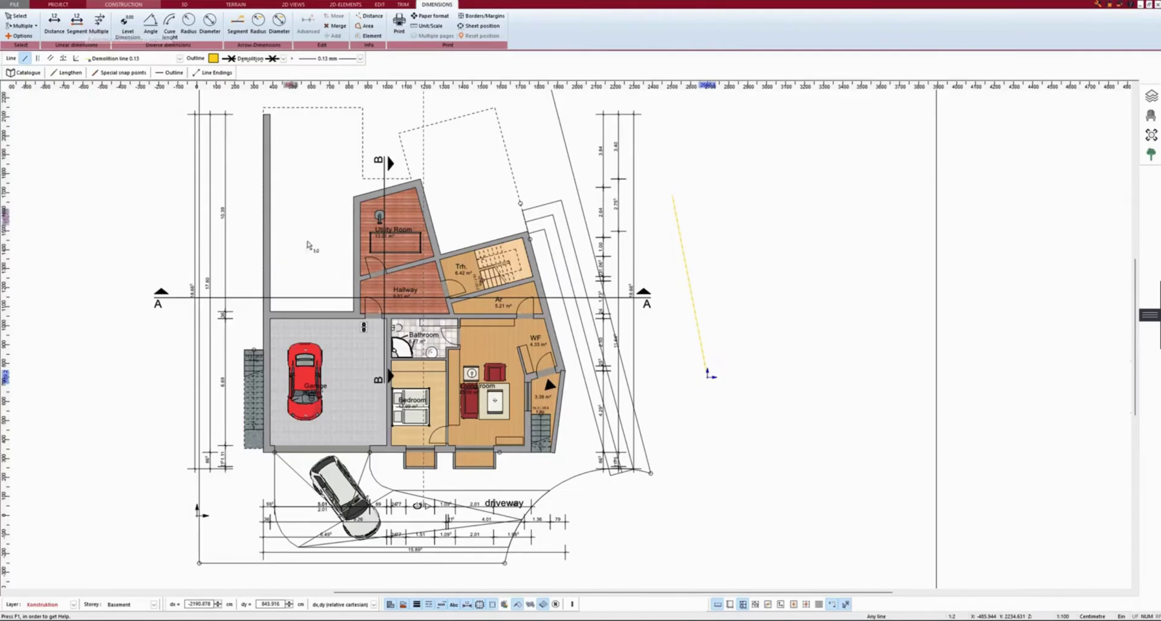
middle_drag(720, 450, 684, 394)
click(52, 32)
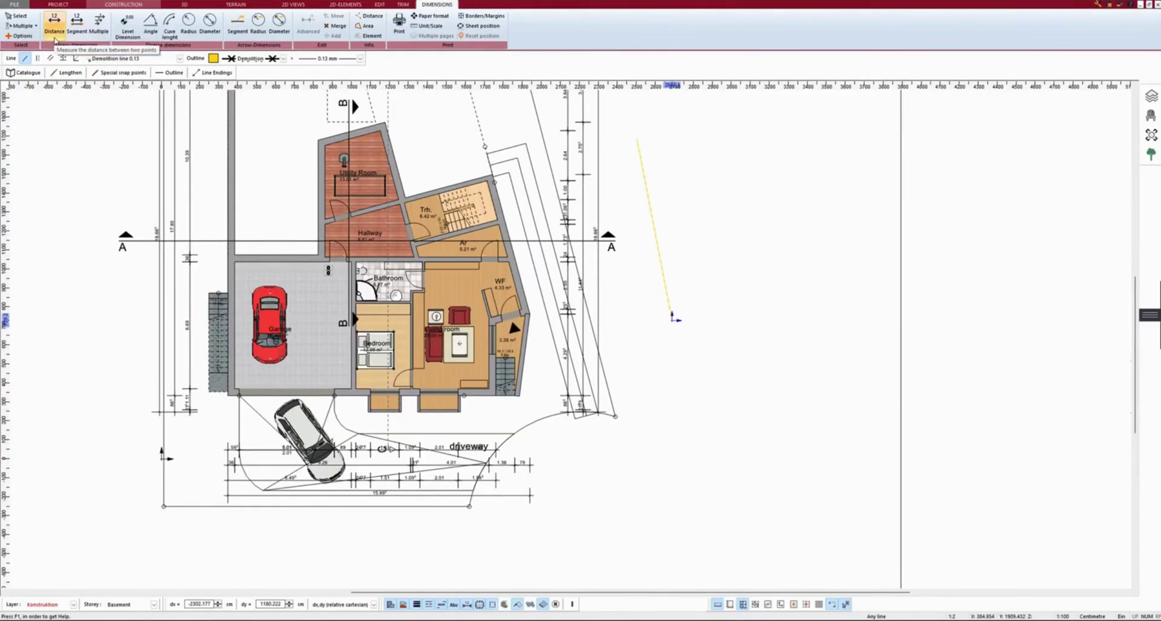
key(Up)
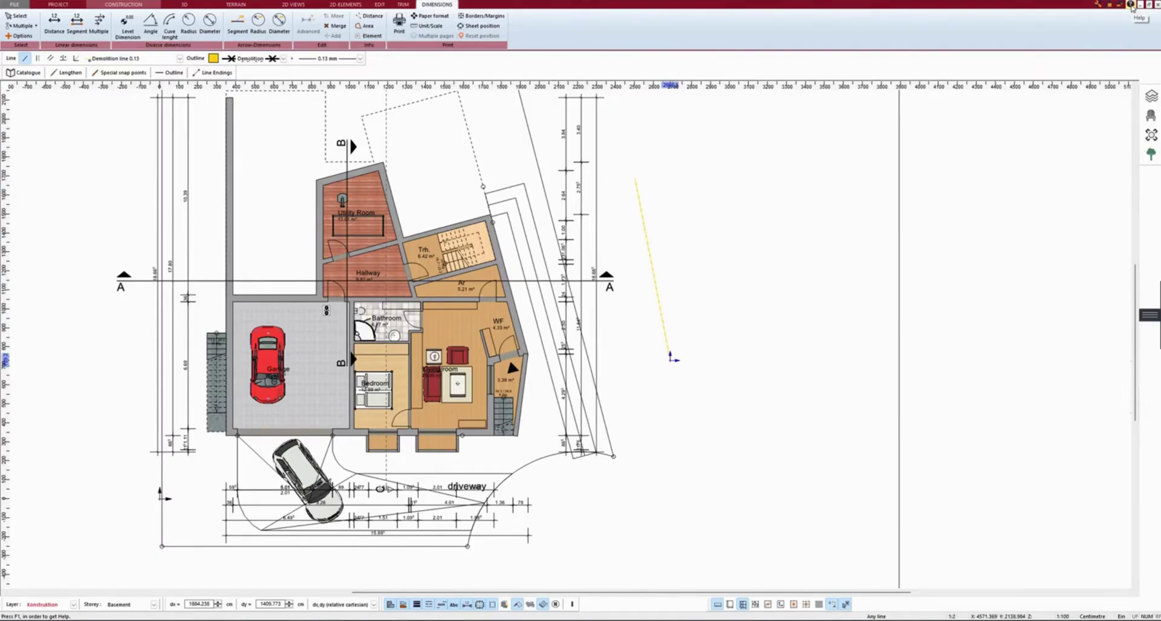
- Open the help topics and expand Import/Export down to the IFC interface page
click(1130, 5)
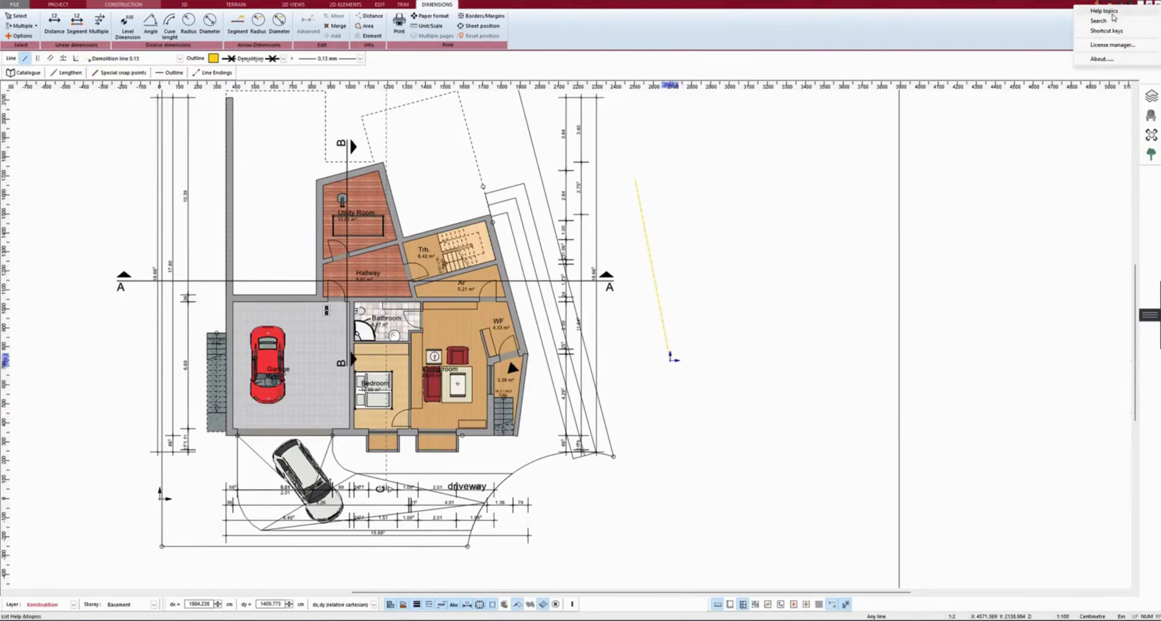
click(1111, 11)
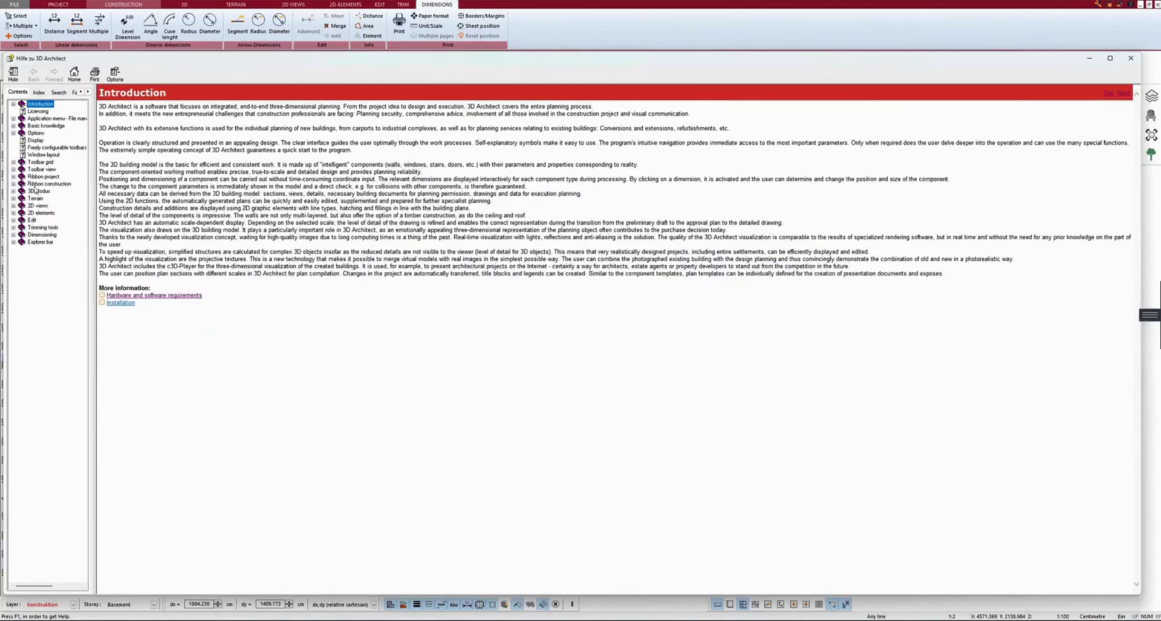
click(13, 119)
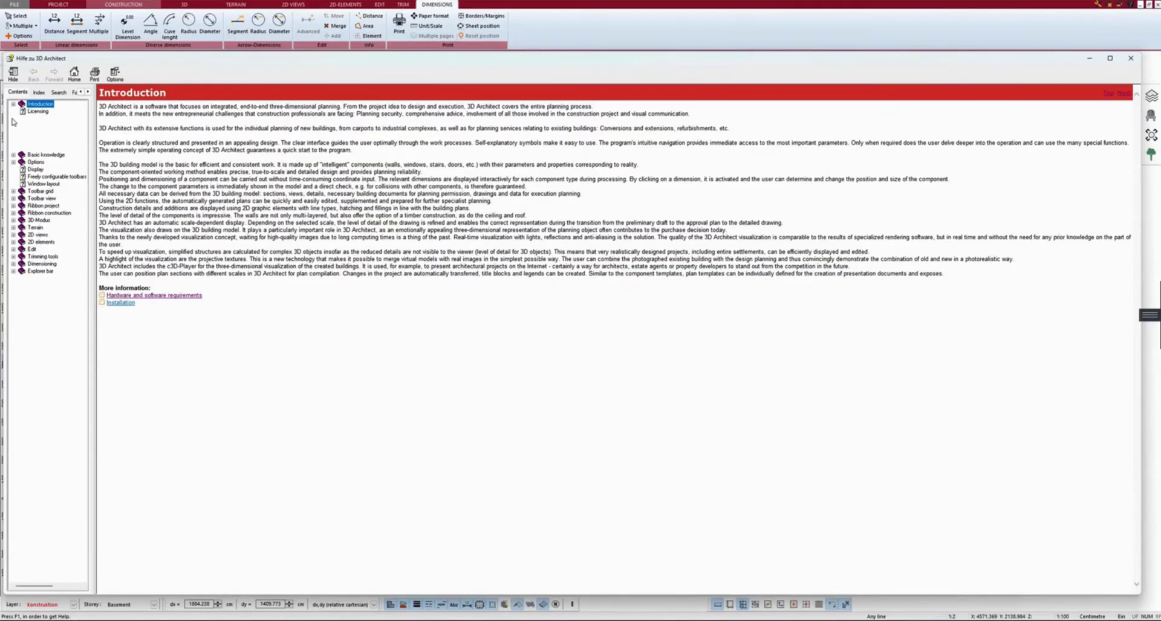
click(46, 126)
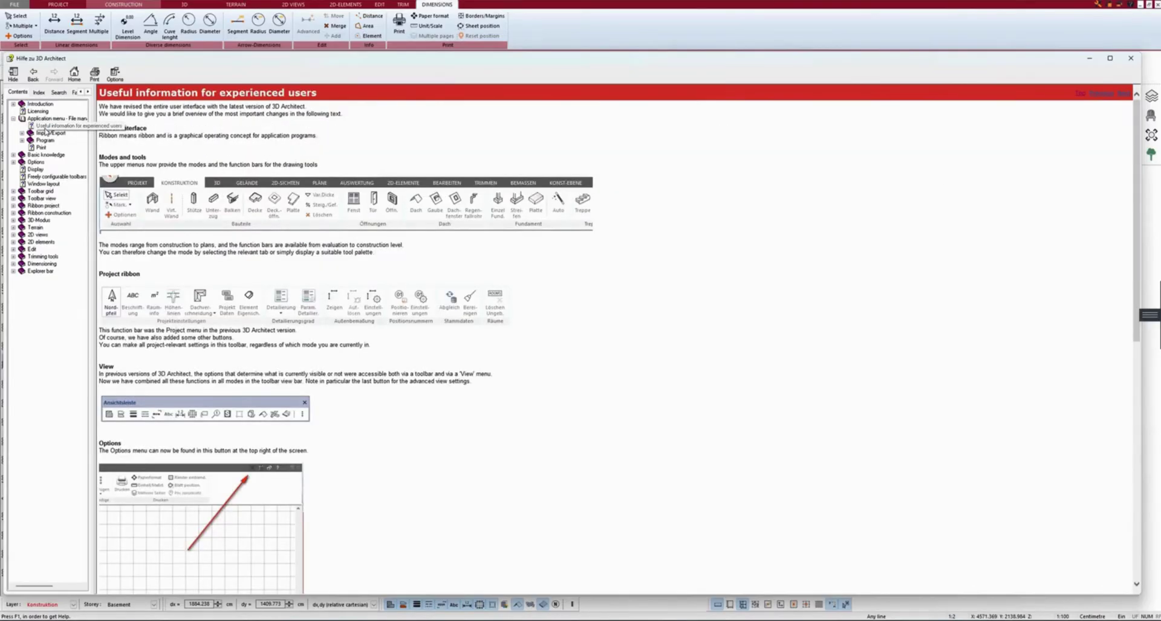
click(46, 131)
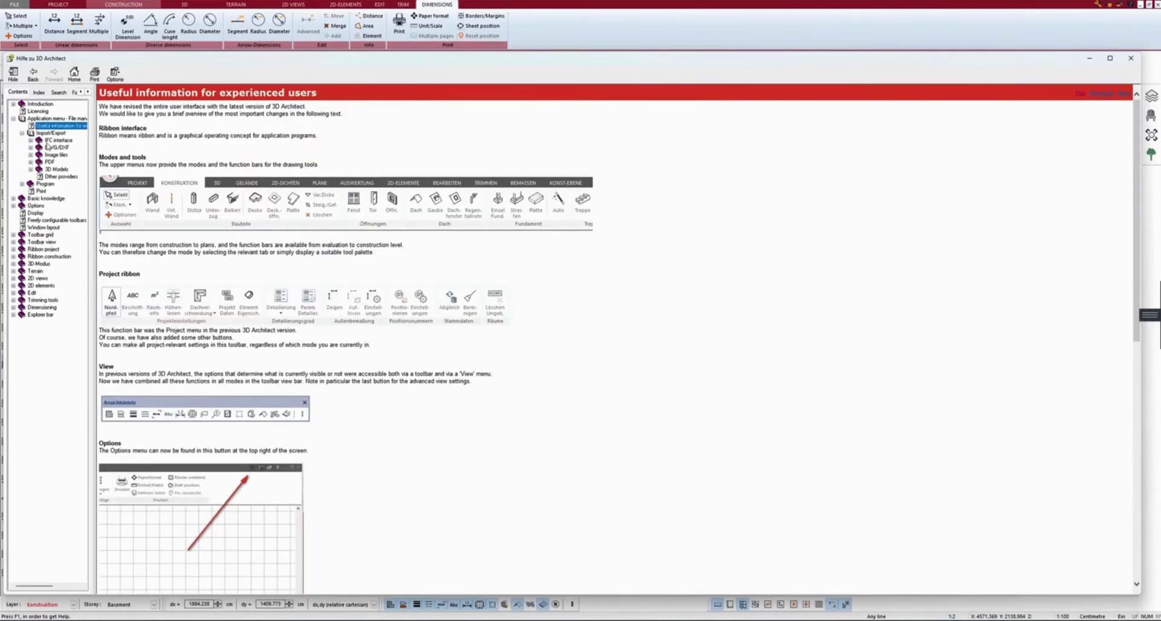
click(48, 142)
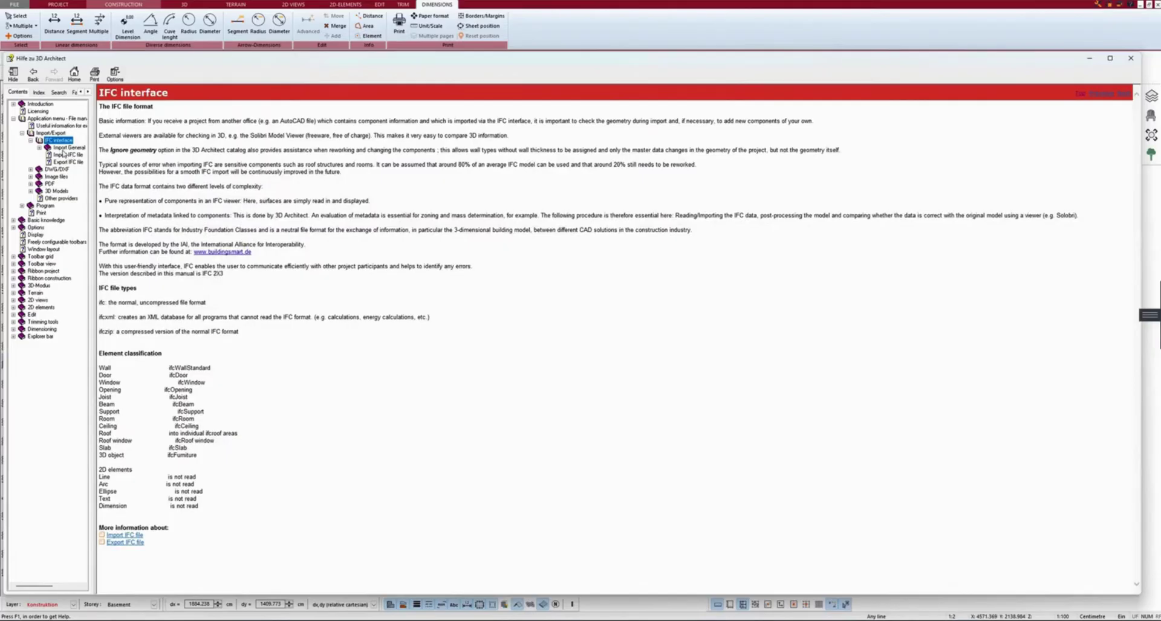
- Browse import topics on general info, roofs, supports, IFC export and DWG/DXF, ending in Search
click(64, 148)
click(65, 155)
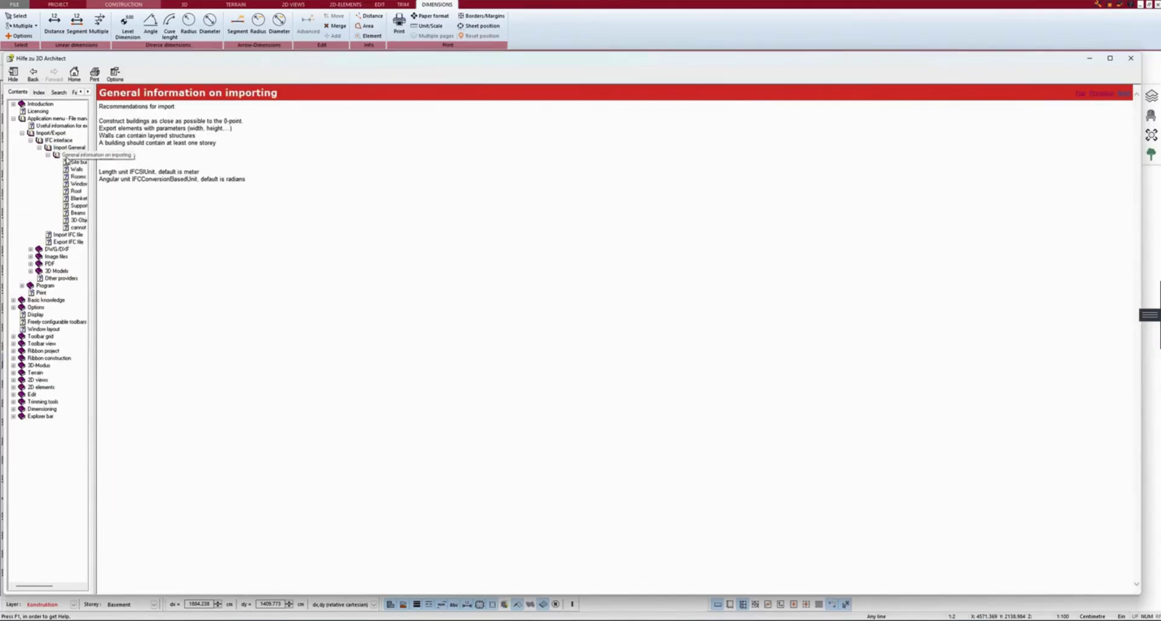
click(72, 177)
click(75, 191)
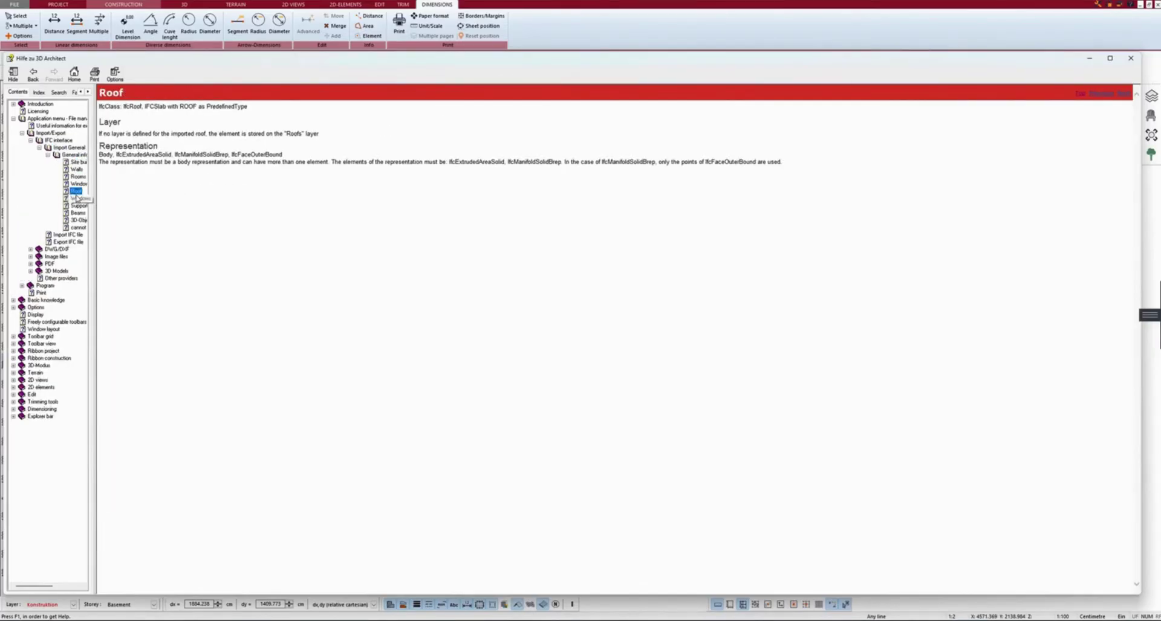
click(78, 206)
click(68, 241)
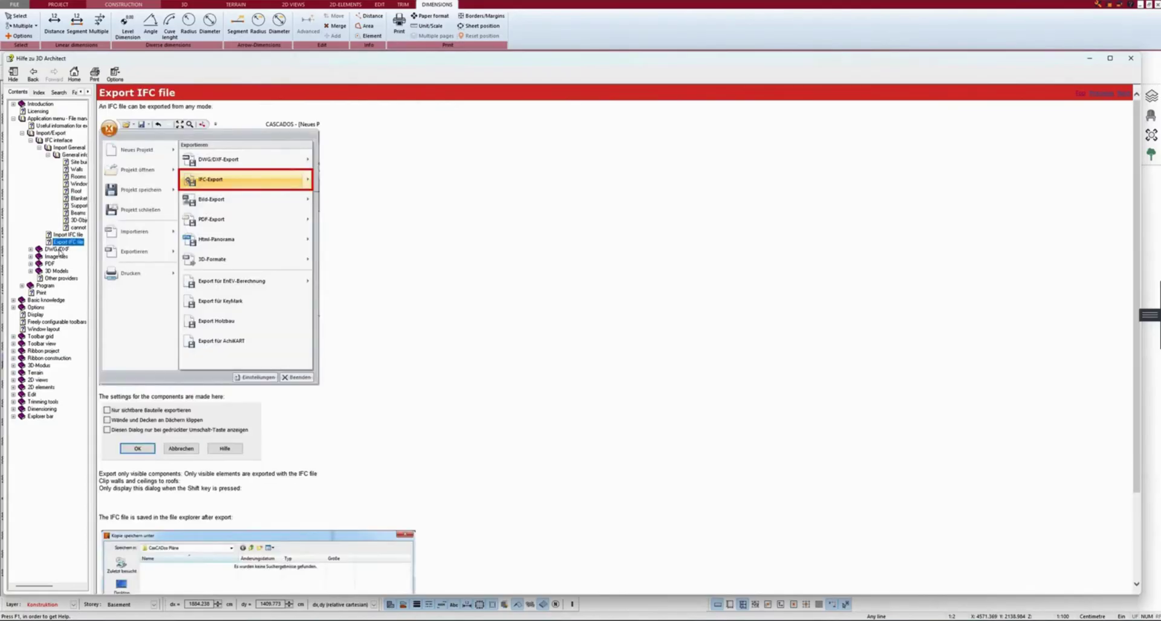
click(57, 249)
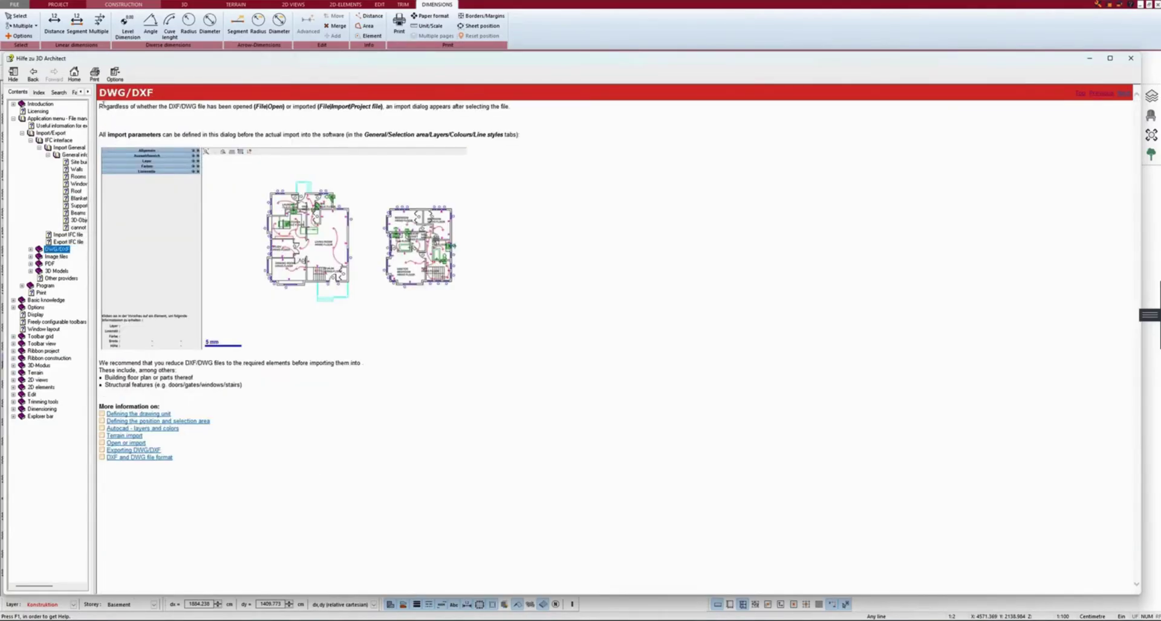
click(58, 94)
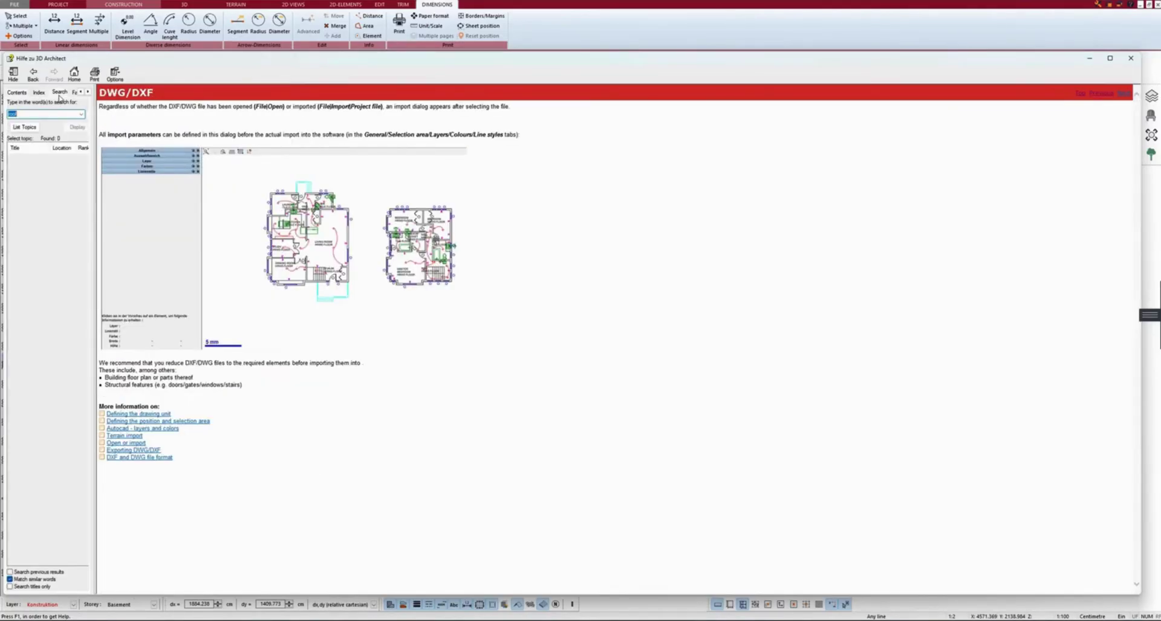
- Search the help for 'roof' and open several roof topics from the results
click(33, 113)
key(Return)
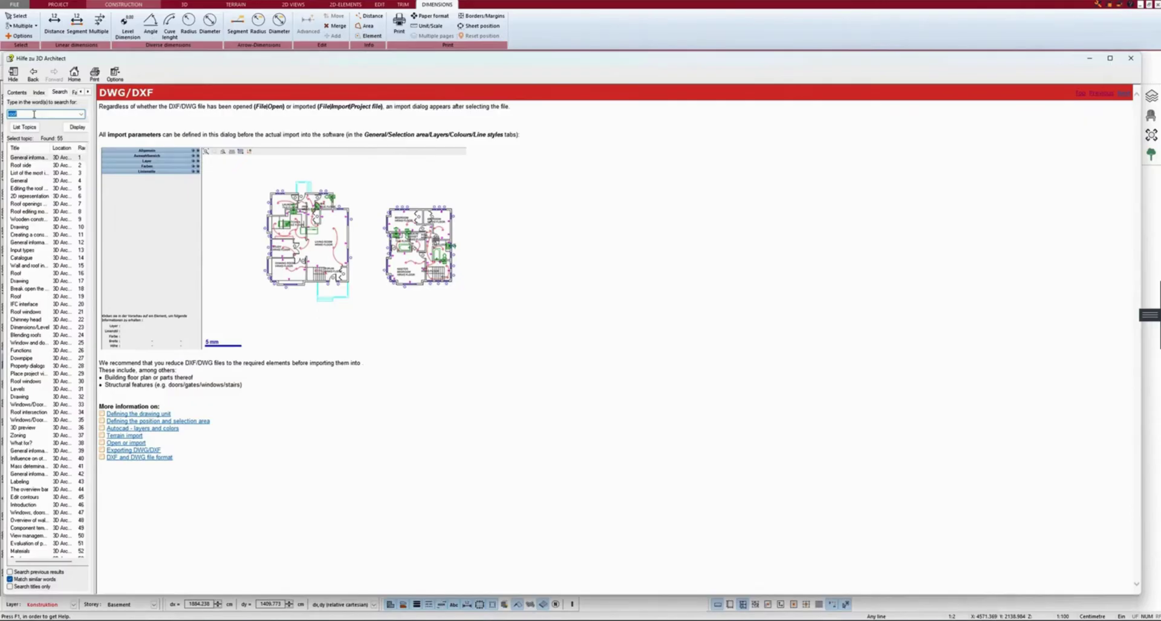
double_click(33, 158)
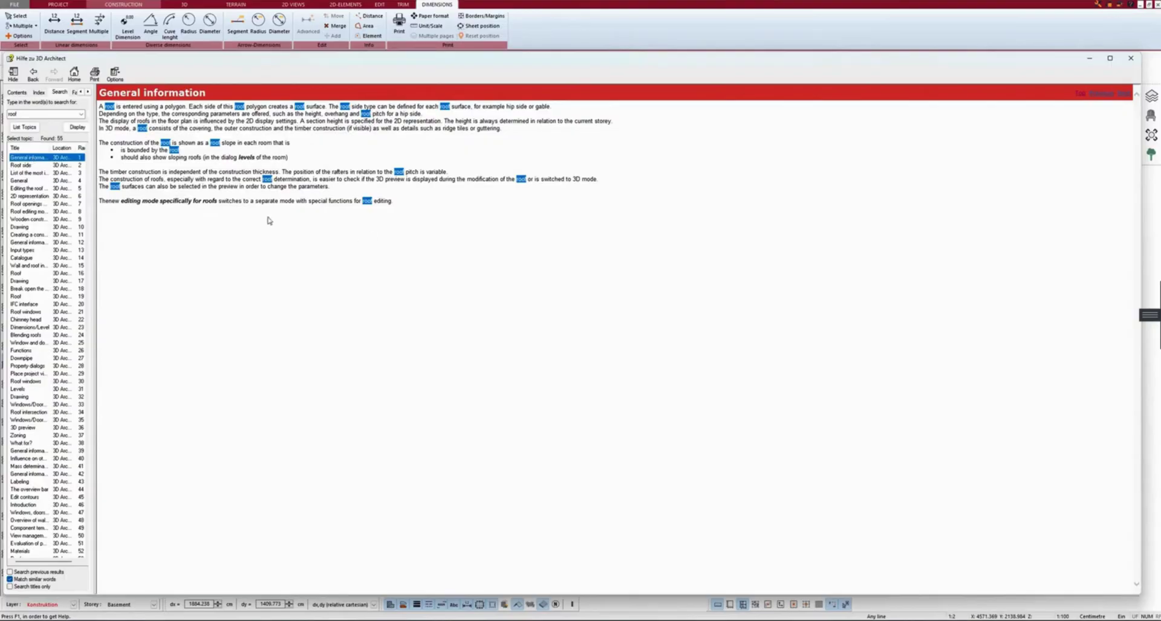
double_click(27, 166)
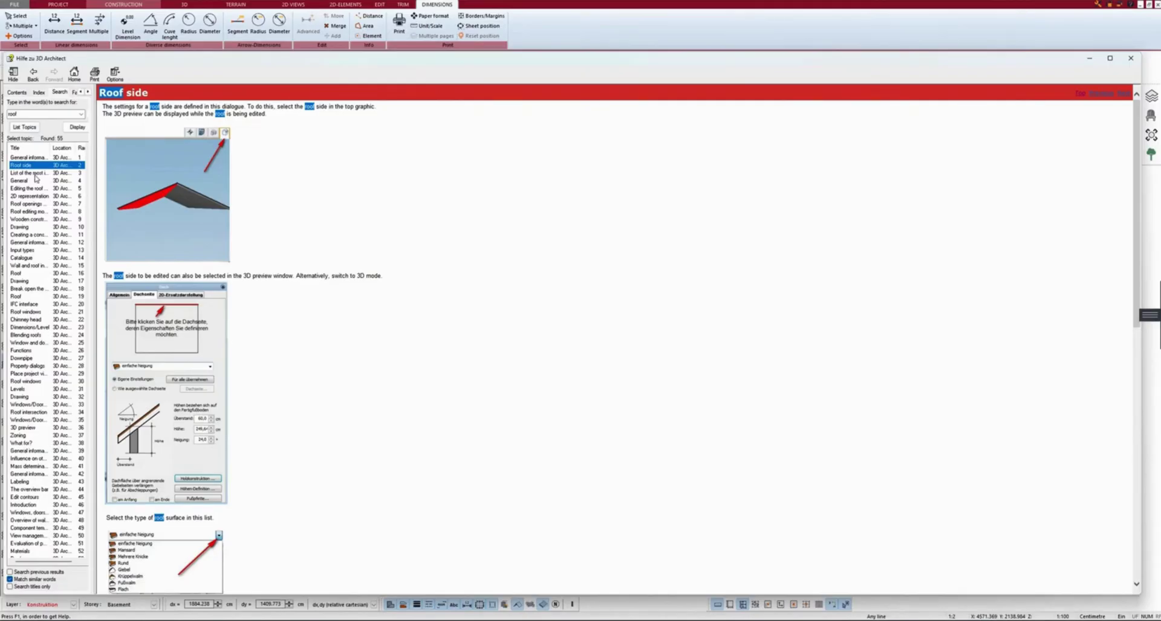
double_click(35, 174)
double_click(37, 181)
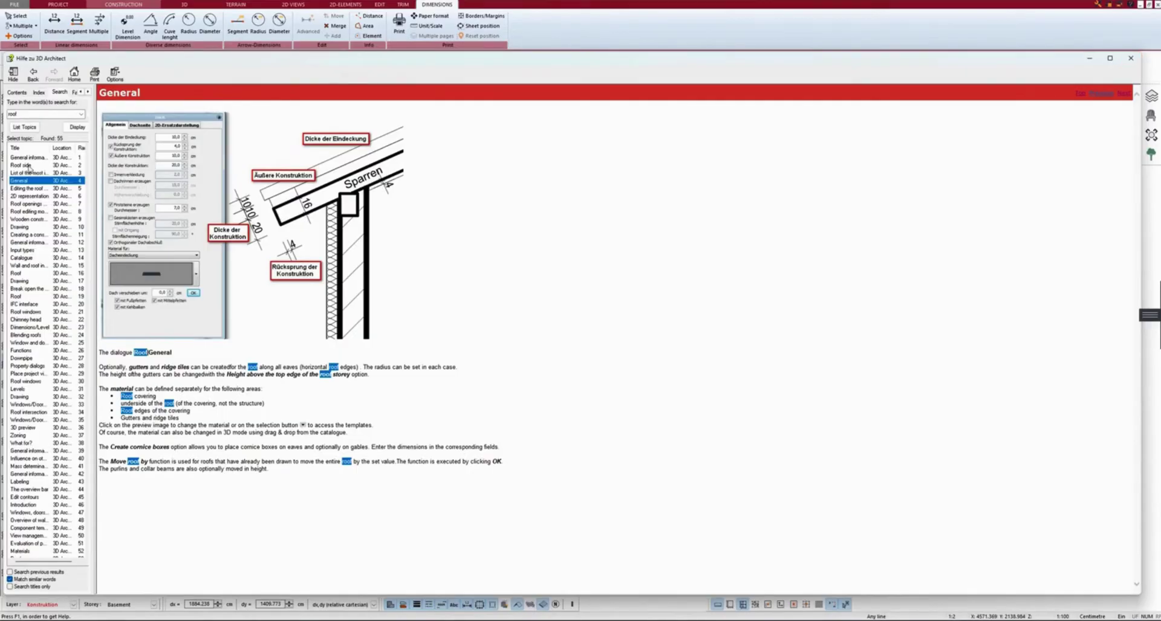
- Read the Walls > Polygonal walls input and edit pages, then close the help
click(16, 93)
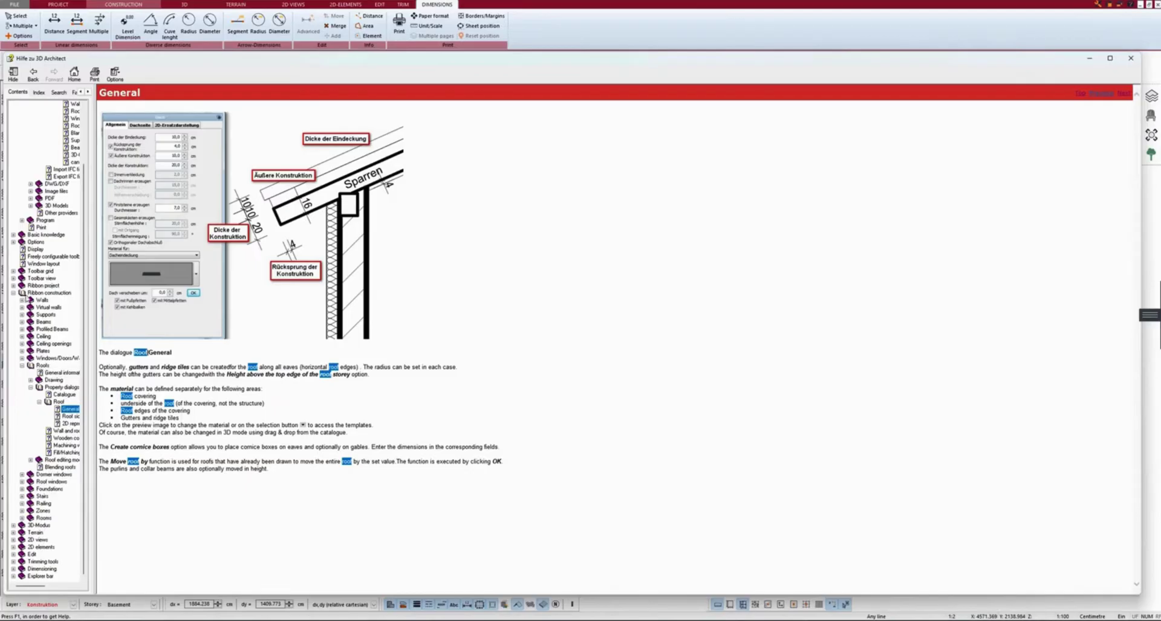
click(21, 300)
click(52, 322)
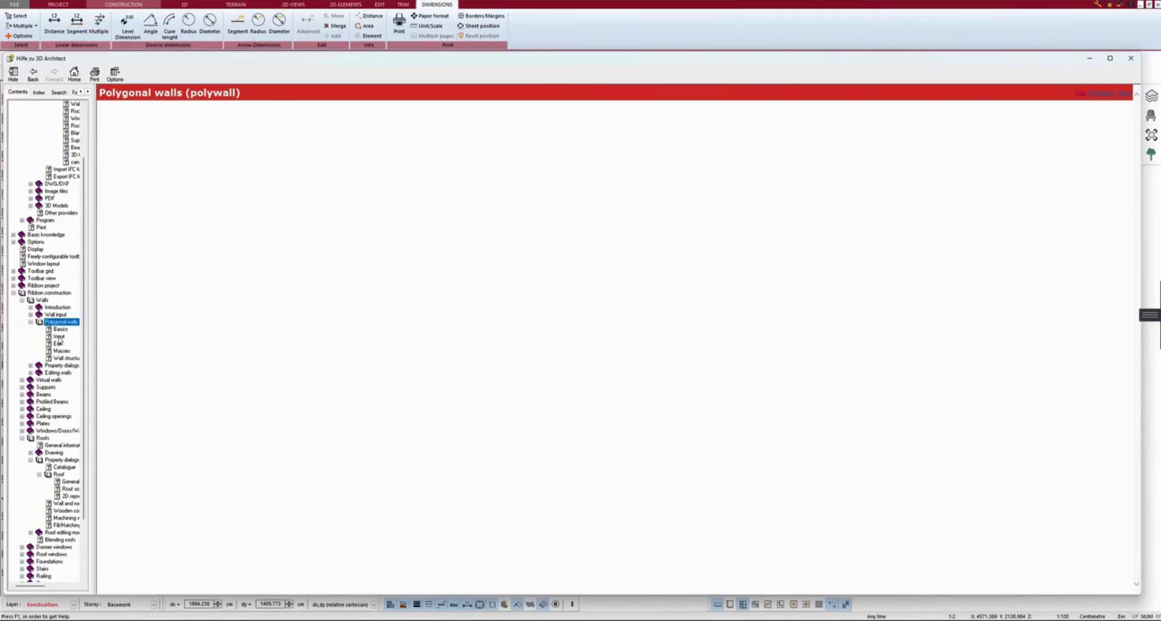
click(59, 336)
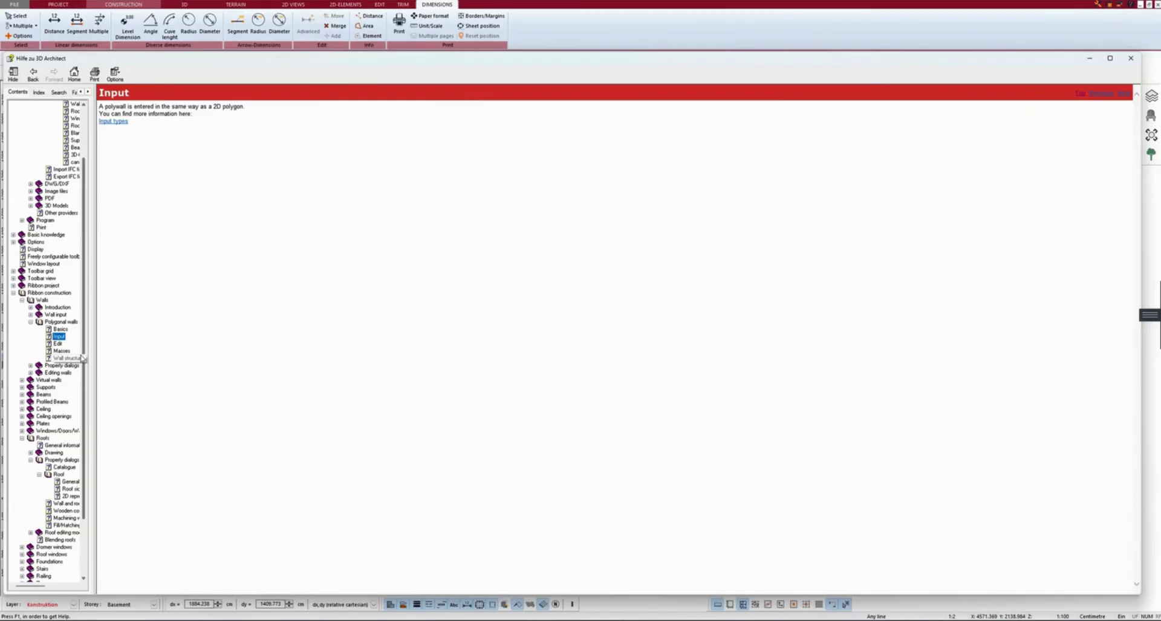
click(58, 344)
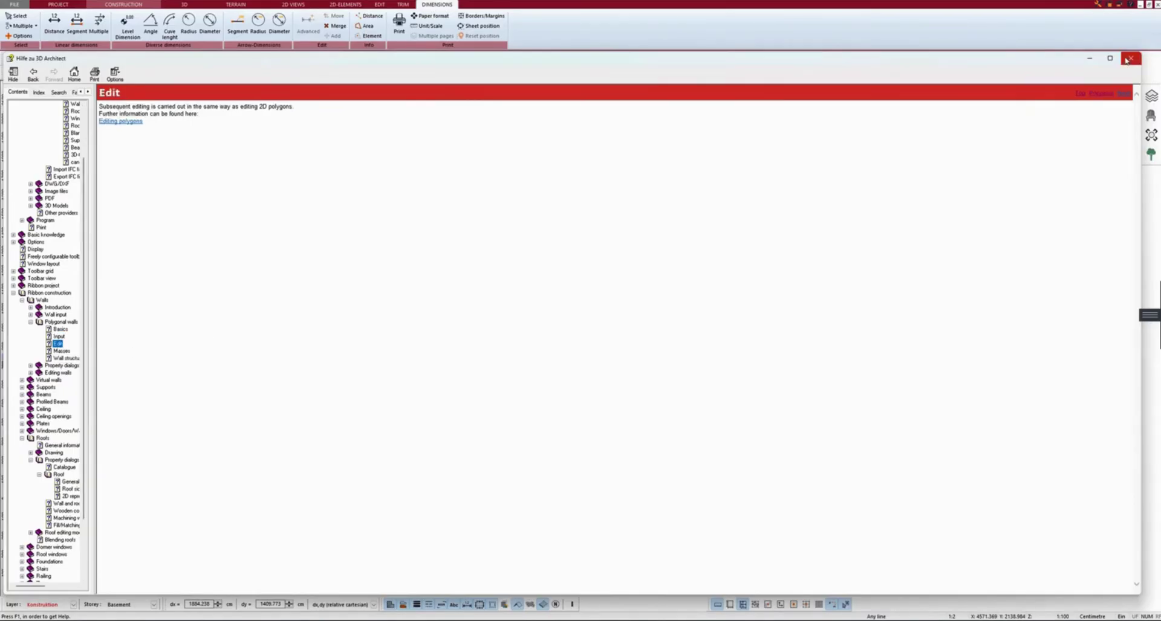
click(1129, 59)
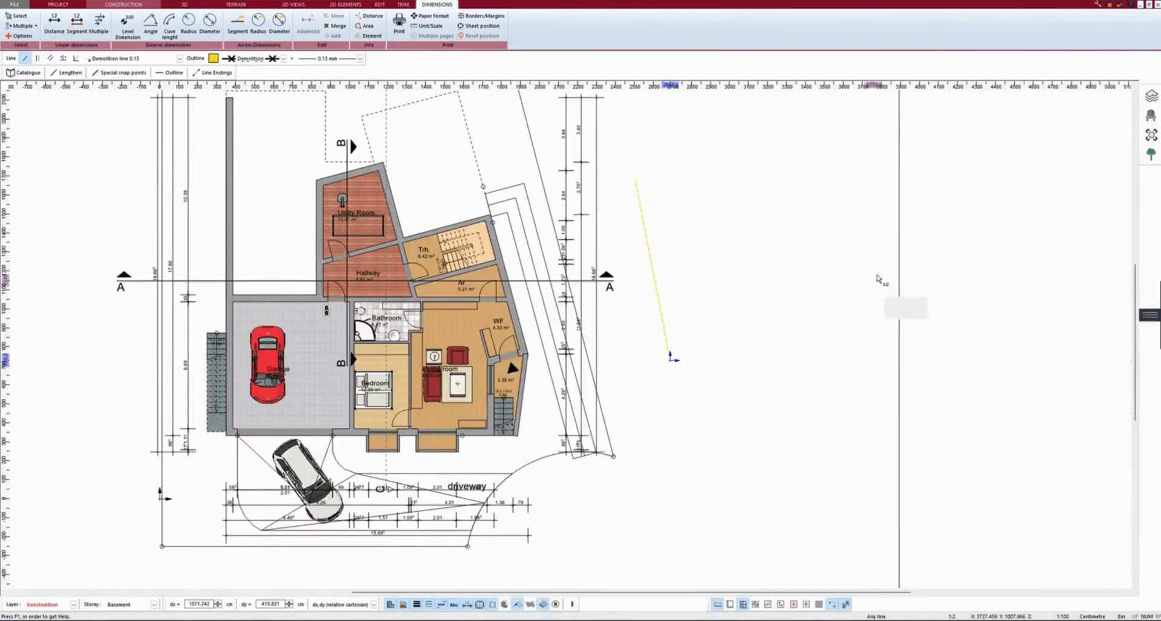
click(1130, 5)
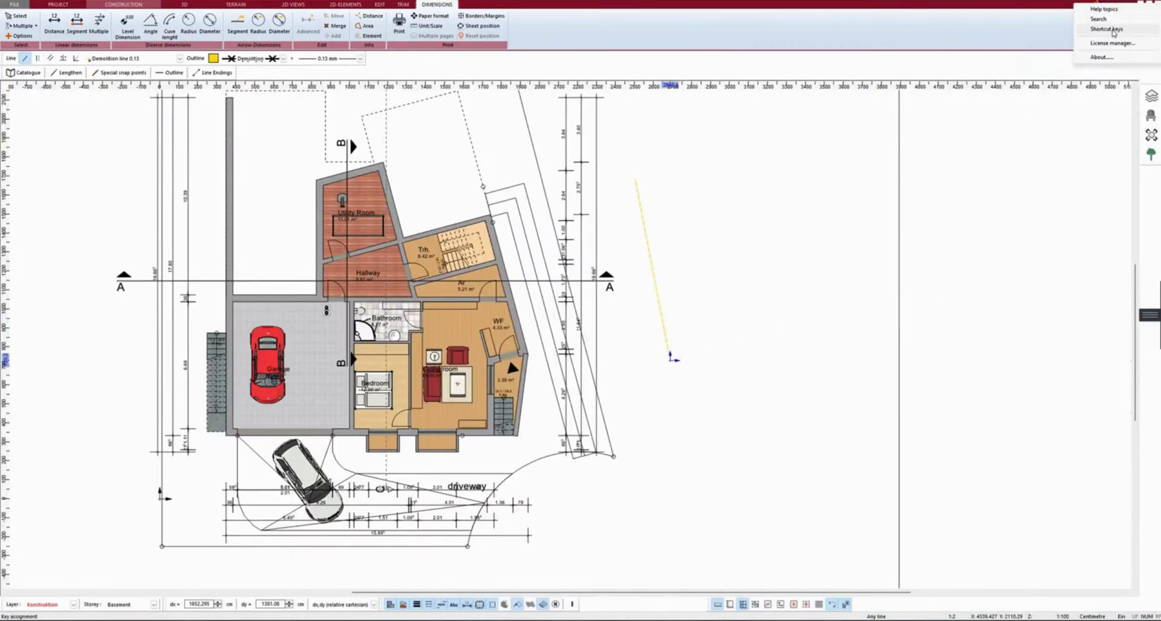
click(1113, 31)
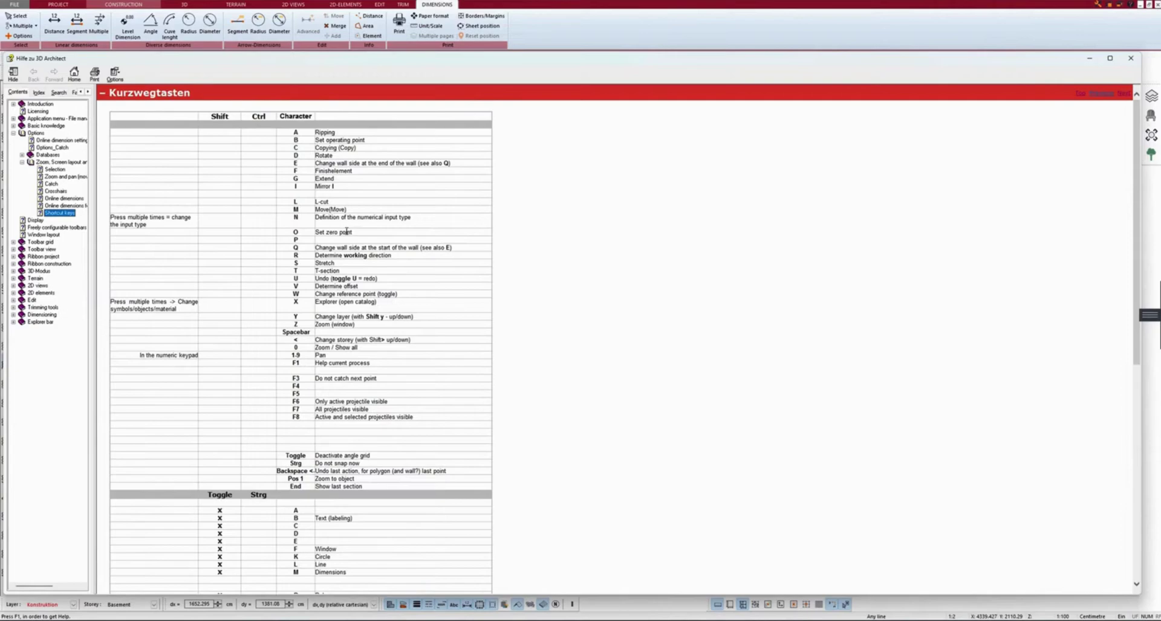
scroll(347, 231, down, 10)
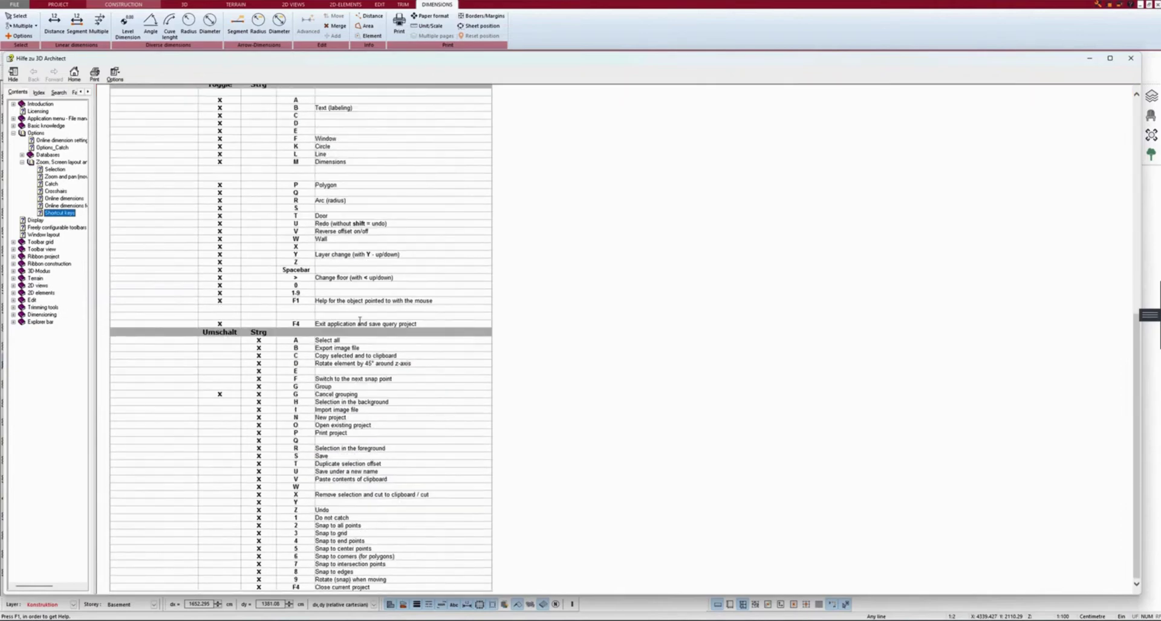
scroll(360, 321, up, 10)
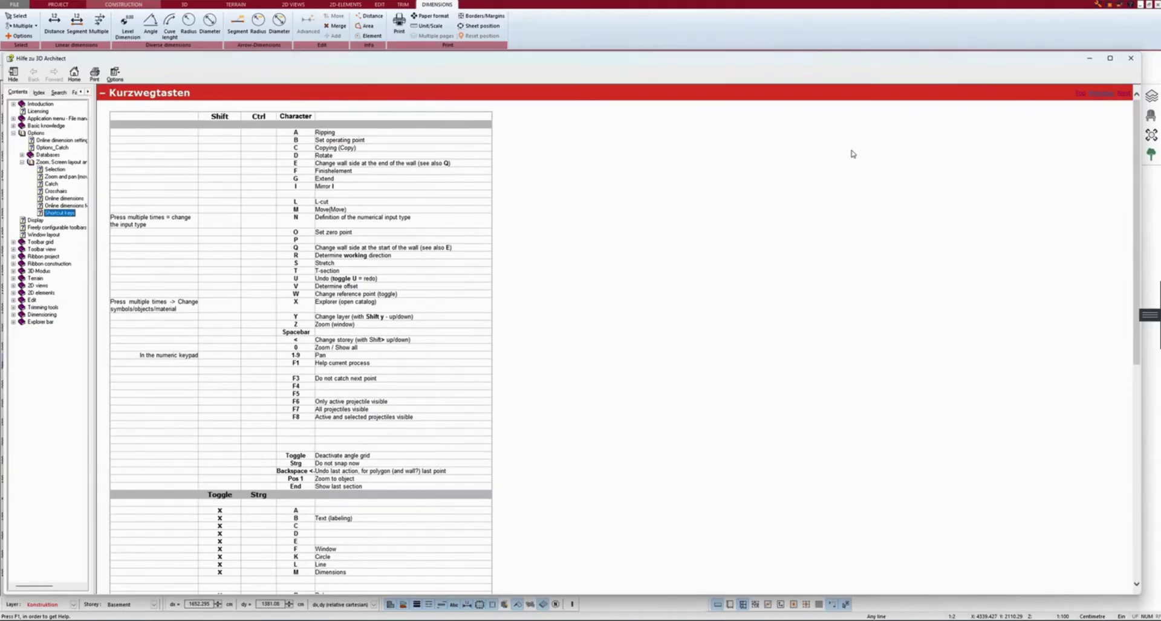
click(1131, 58)
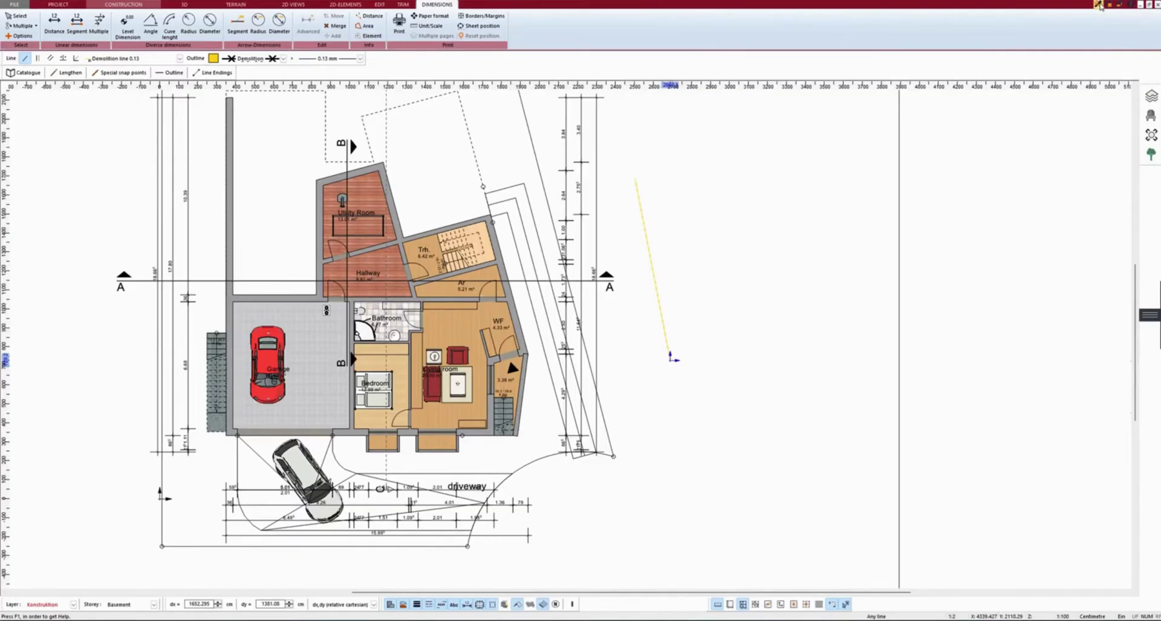
- Tile the plan and 3D view side by side via Layout > 2 Windows, then zoom and orbit the house
click(1098, 5)
click(1097, 4)
click(1132, 6)
click(1131, 6)
click(1120, 6)
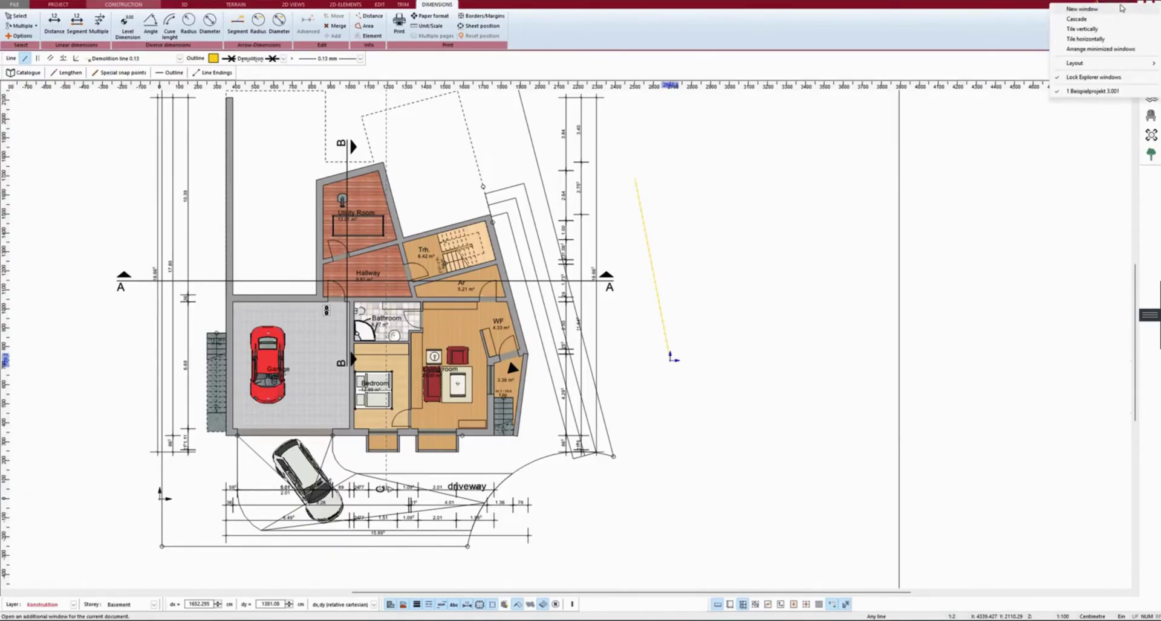
mouse_move(1104, 63)
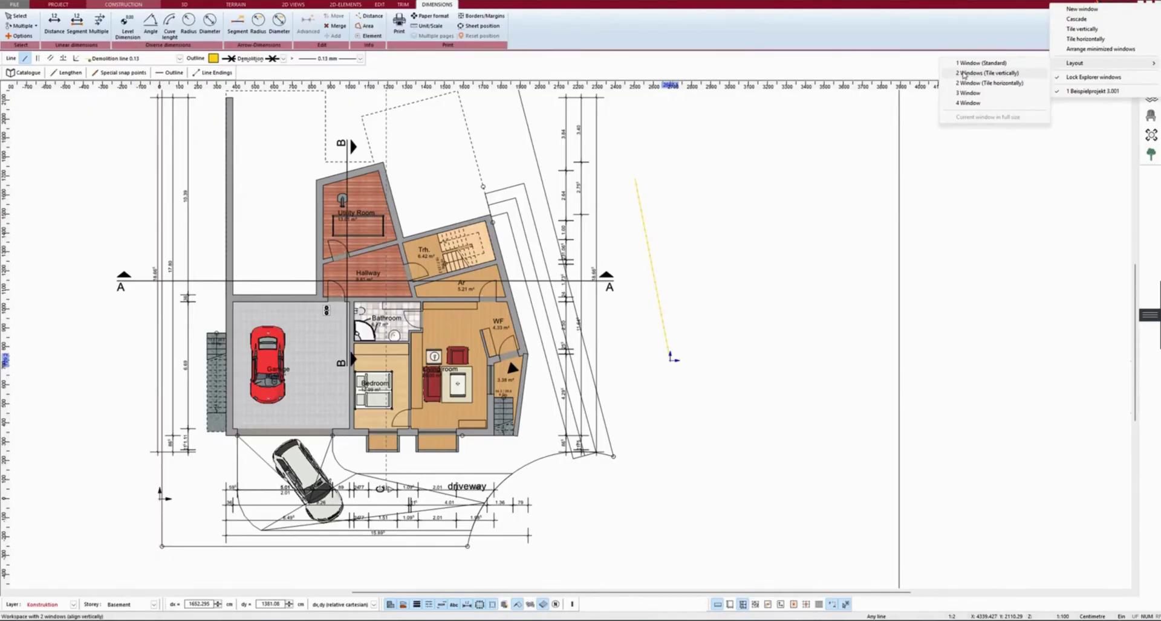
click(964, 73)
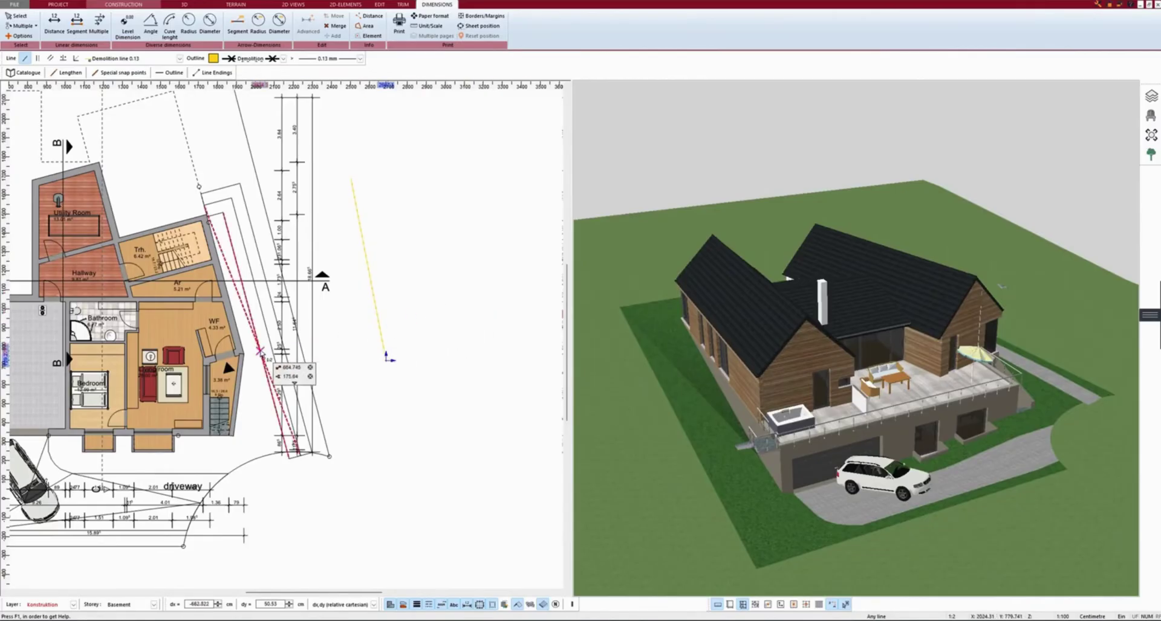
scroll(265, 348, up, 3)
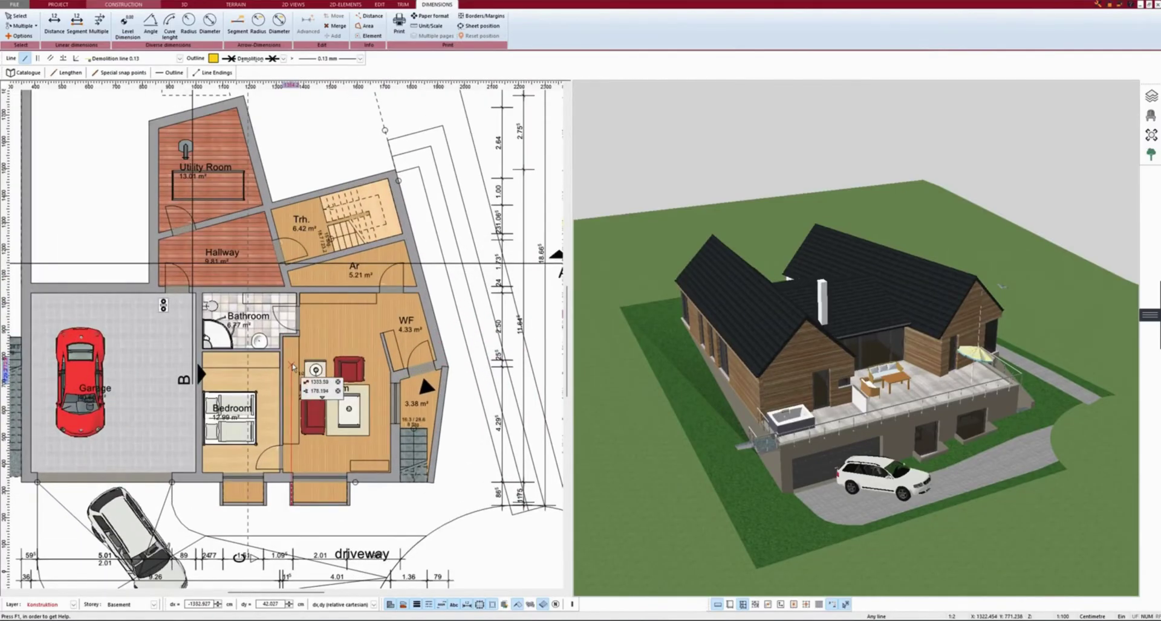
drag(832, 326, 553, 332)
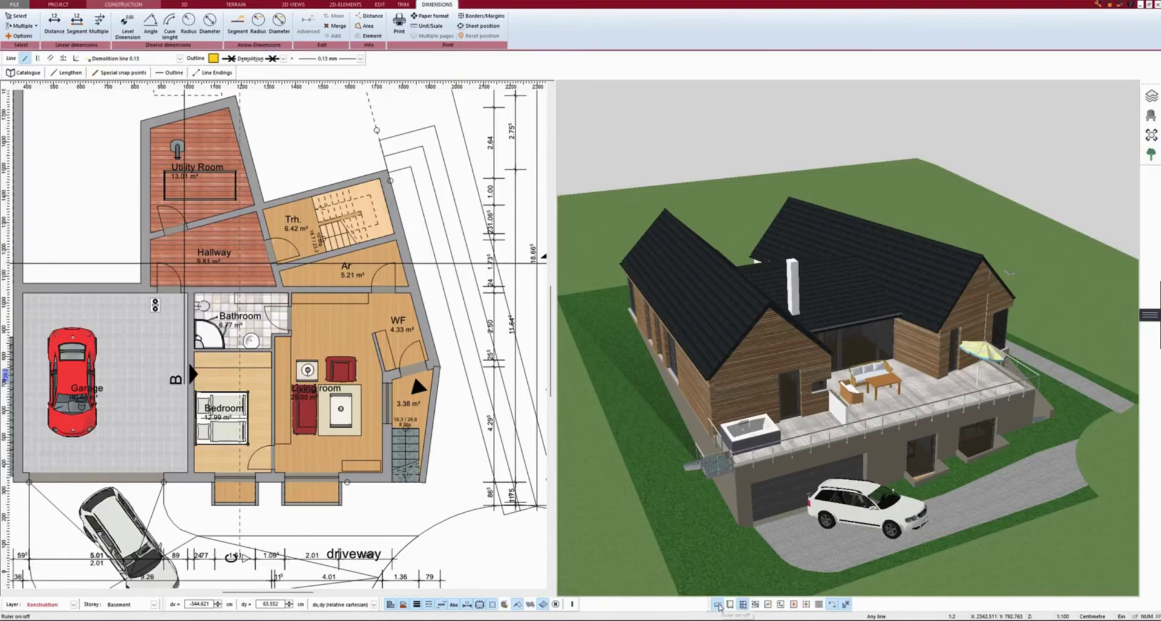
- Toggle the rulers off and back on, then turn on the background grid
click(717, 605)
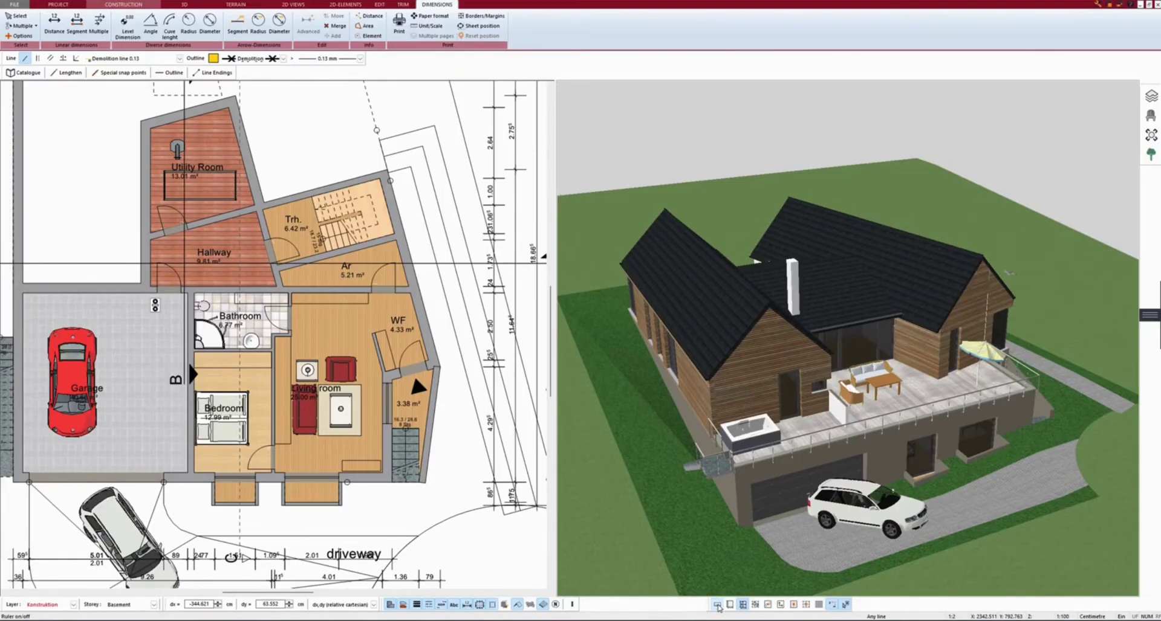
click(718, 605)
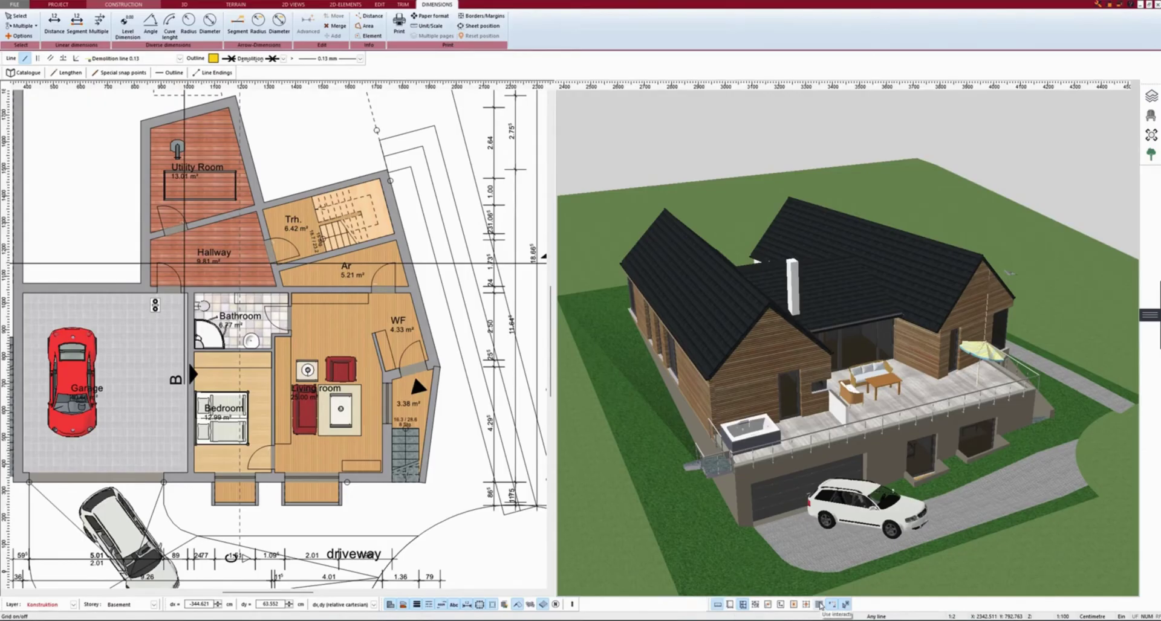
click(819, 605)
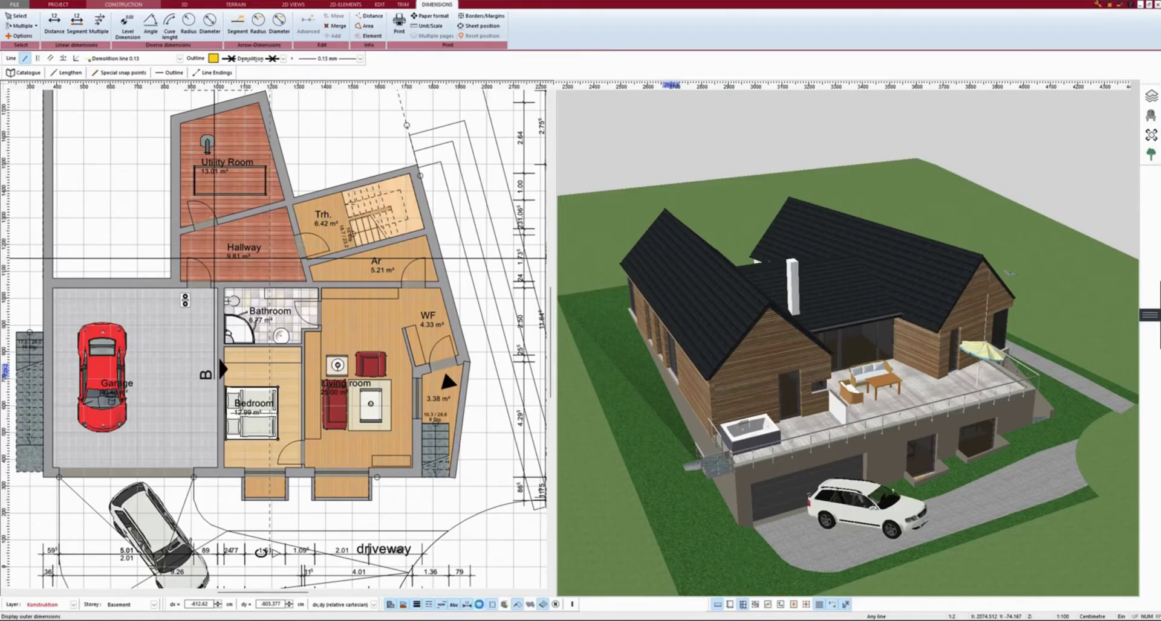
- Toggle 'Display outer dimensions' until hidden, then reactivate the 2D plan and zoom out
click(479, 605)
click(479, 605)
click(480, 605)
click(673, 518)
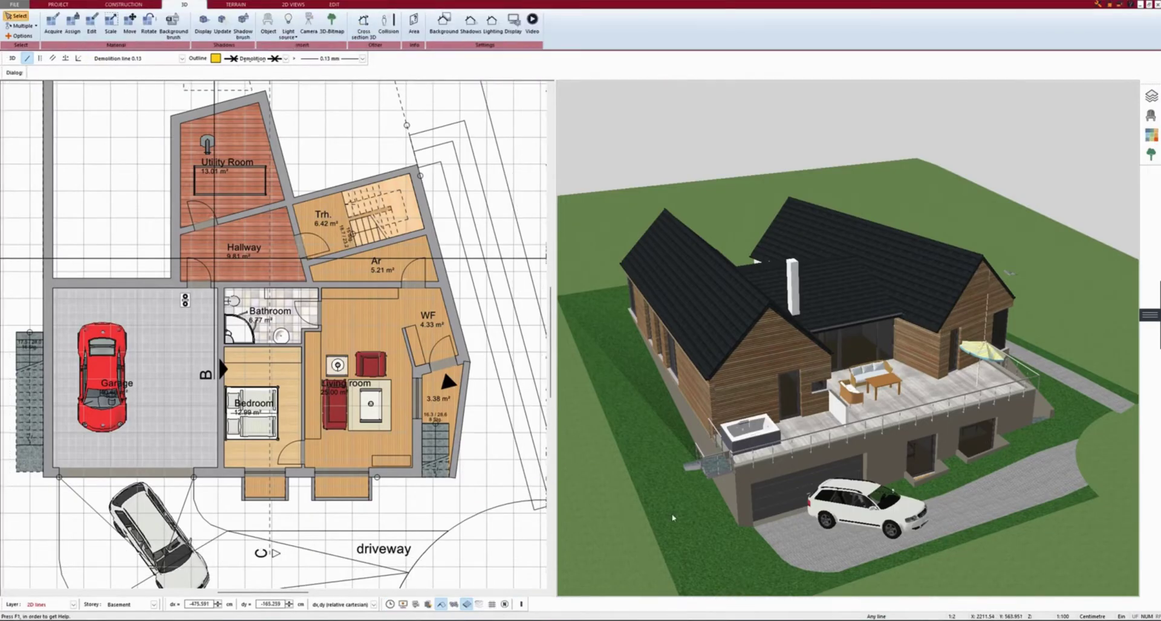
click(491, 517)
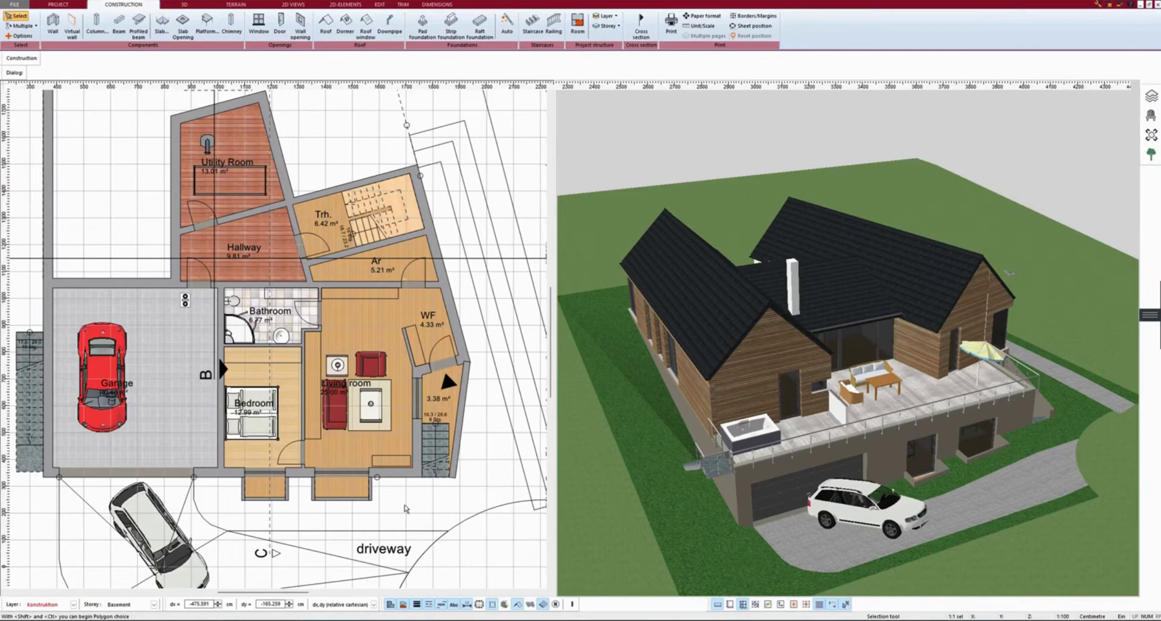
scroll(404, 509, down, 1)
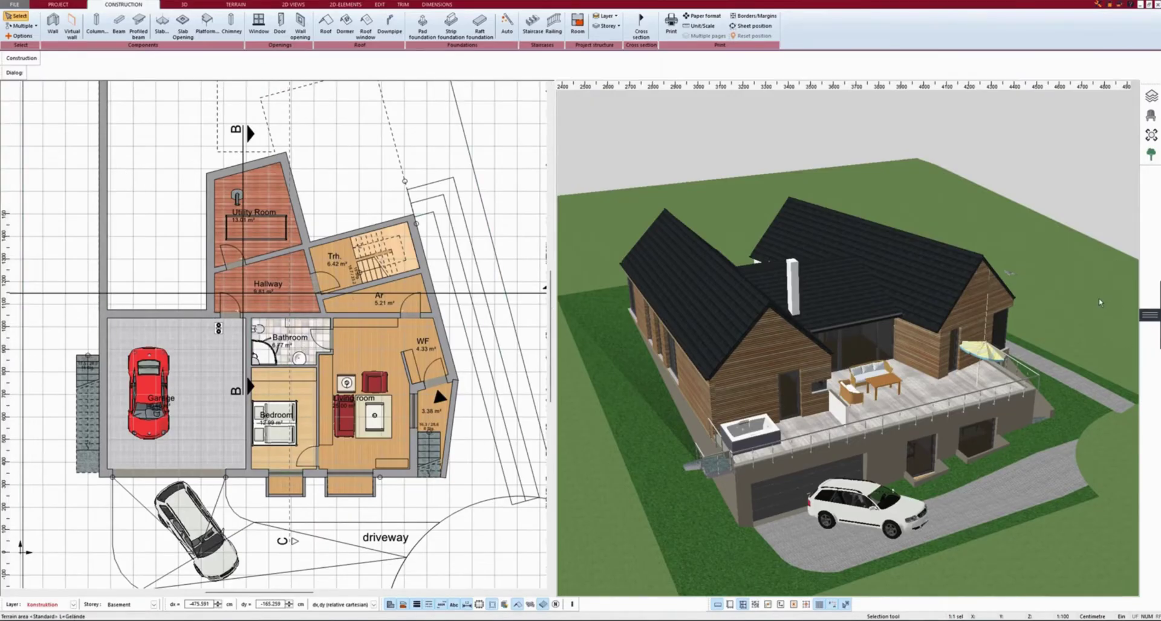
- Turn Transparent apartment on and off in the 3D view, then switch to Construction
click(1099, 303)
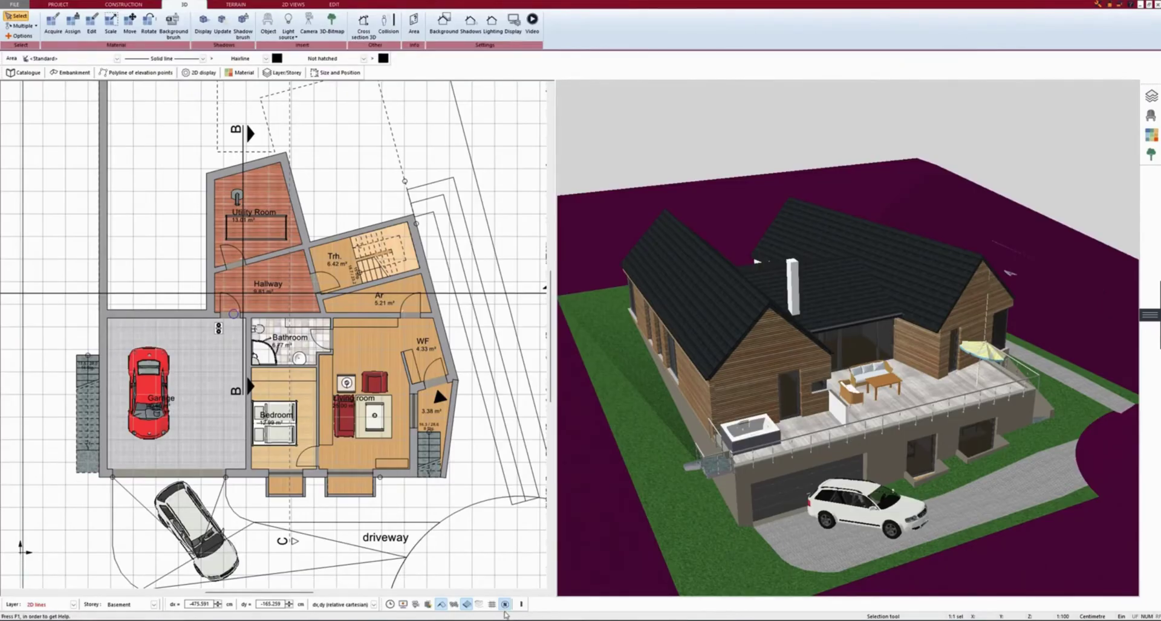
click(523, 605)
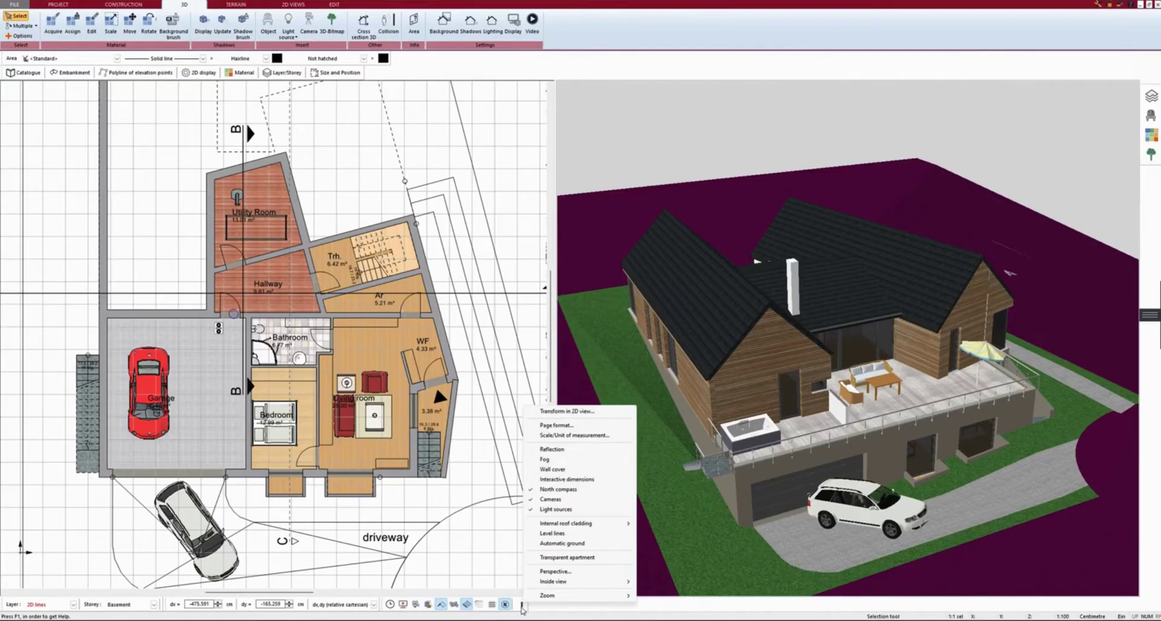
click(547, 558)
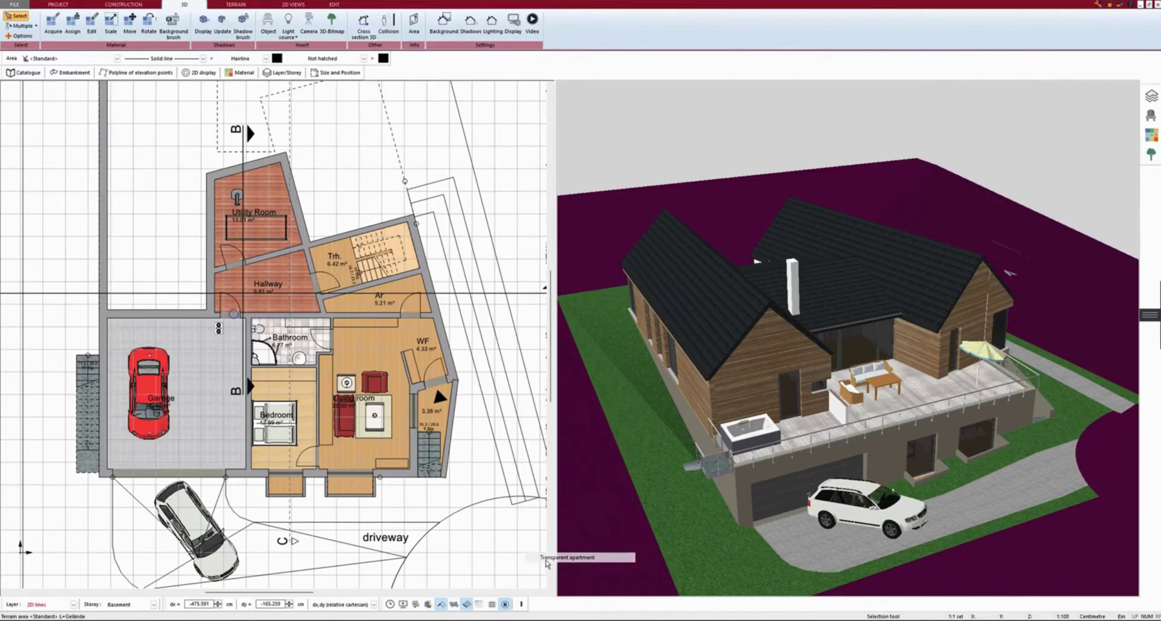
right_click(547, 562)
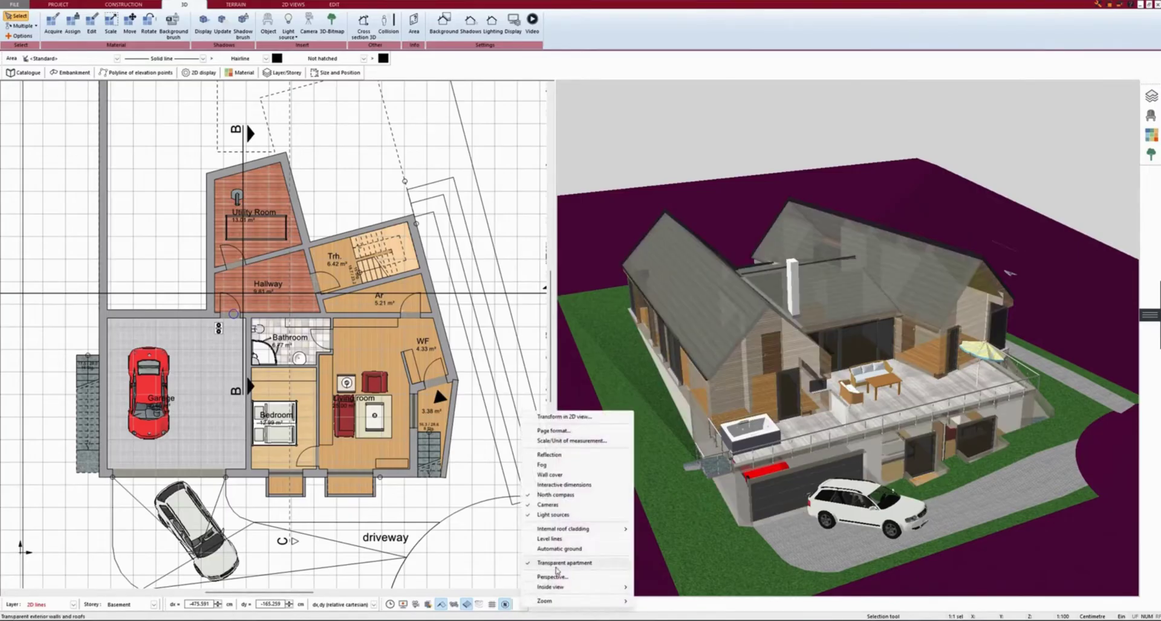
click(559, 563)
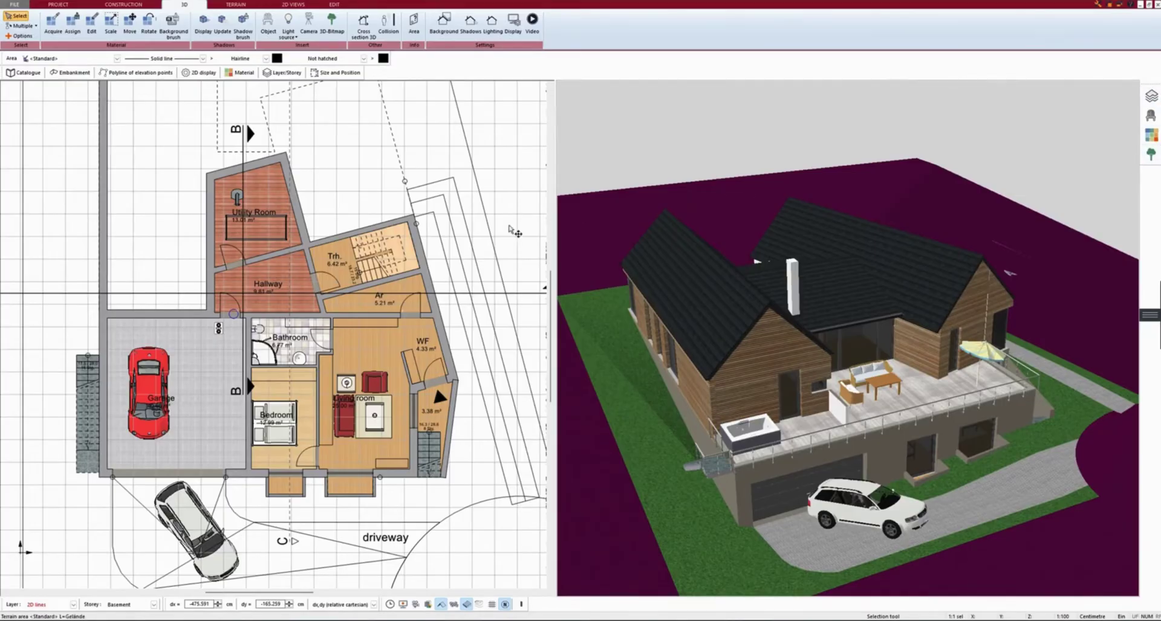
click(491, 204)
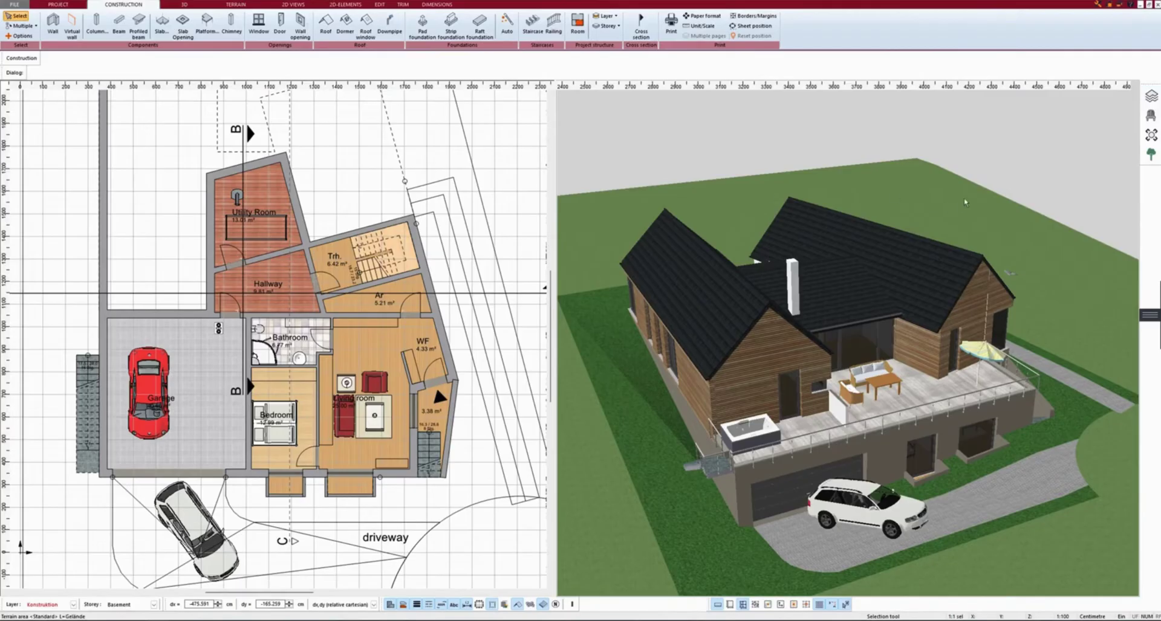
- Select the terrain in the 3D view and show the Storey and Layer managers
click(938, 199)
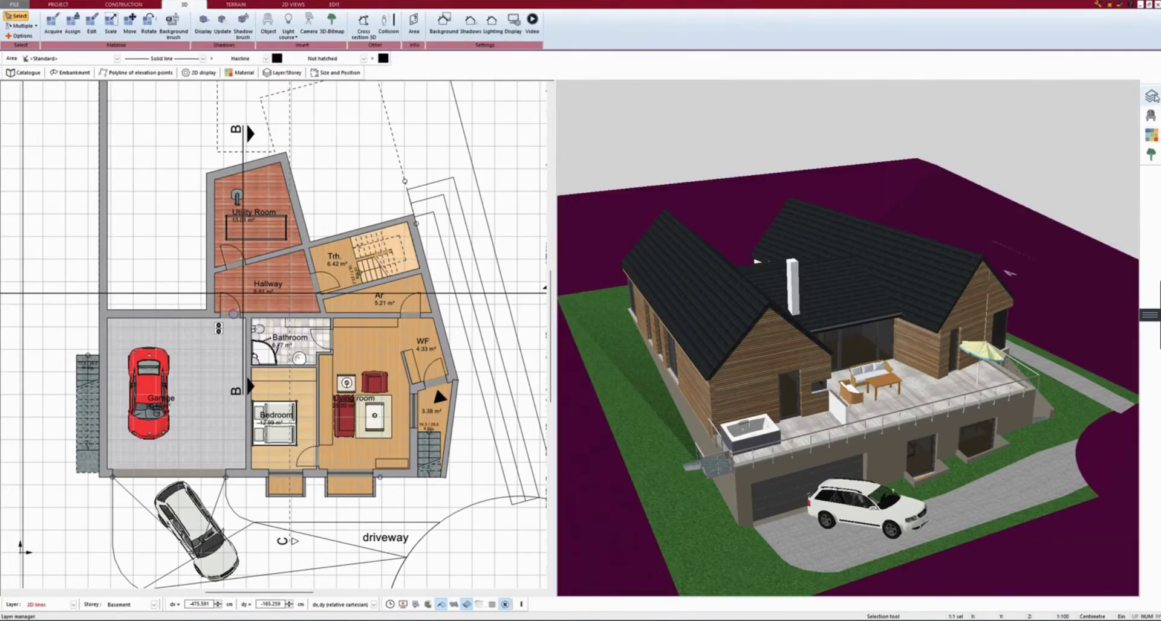
click(1151, 95)
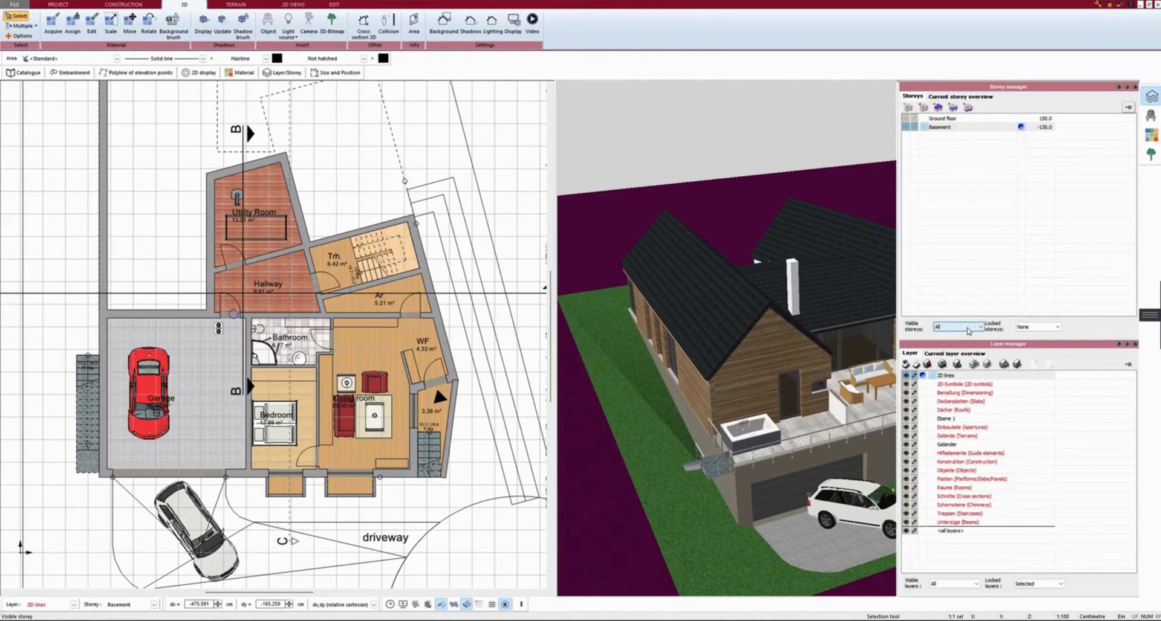
- Set visible storeys to Current and switch the current storey between Ground floor and Basement
click(968, 328)
click(959, 336)
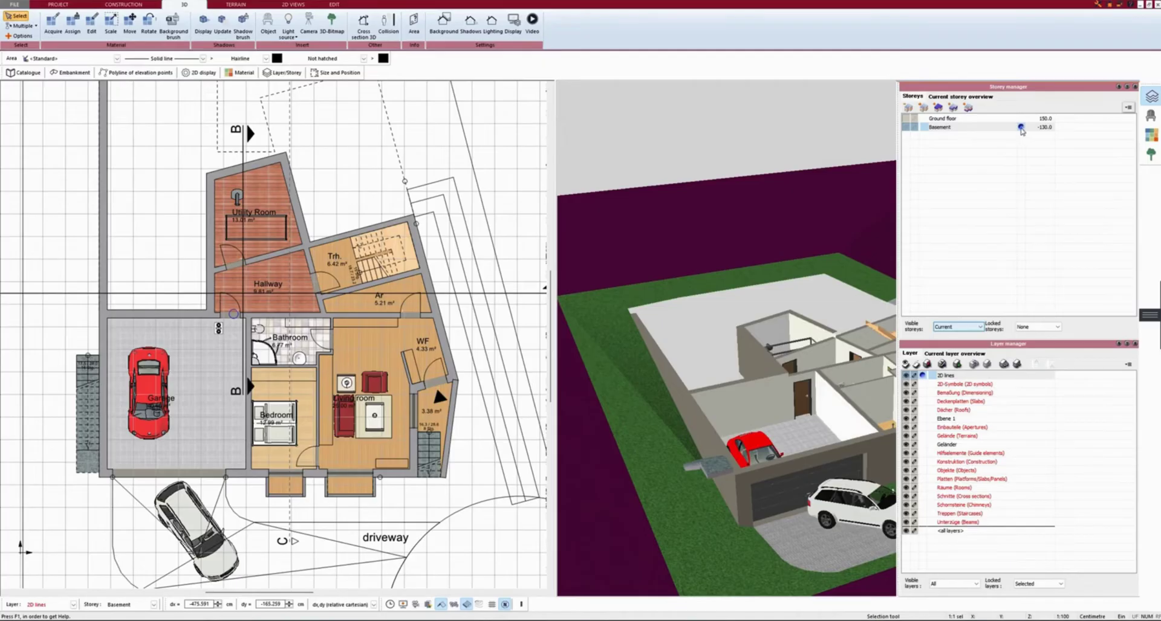
click(1021, 119)
click(1021, 127)
click(1021, 119)
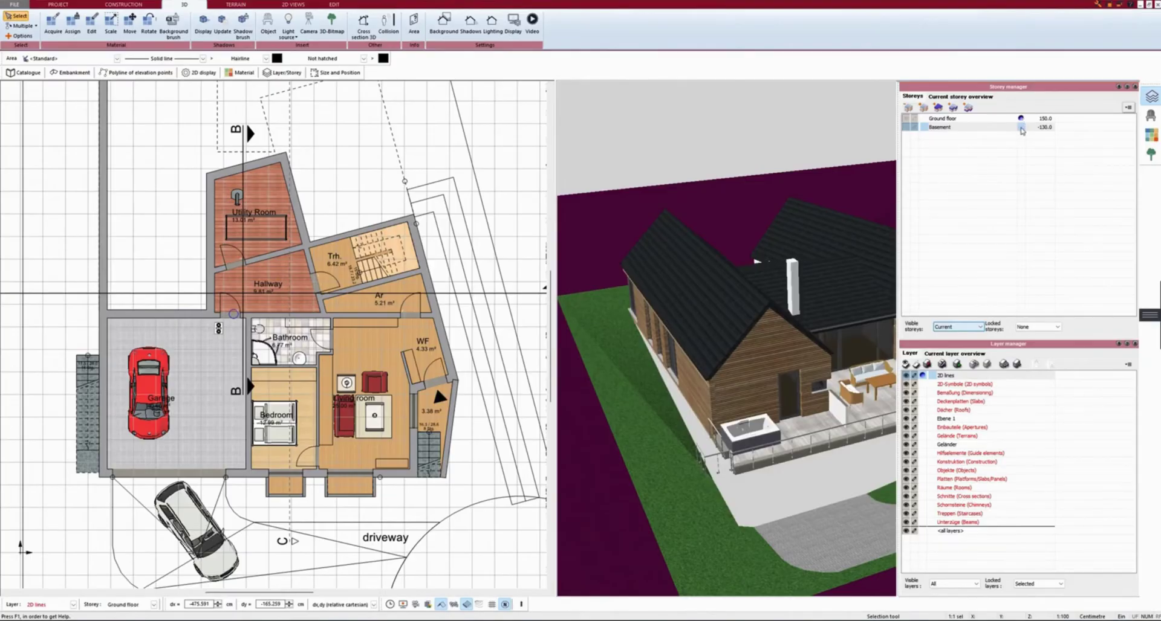
click(1021, 127)
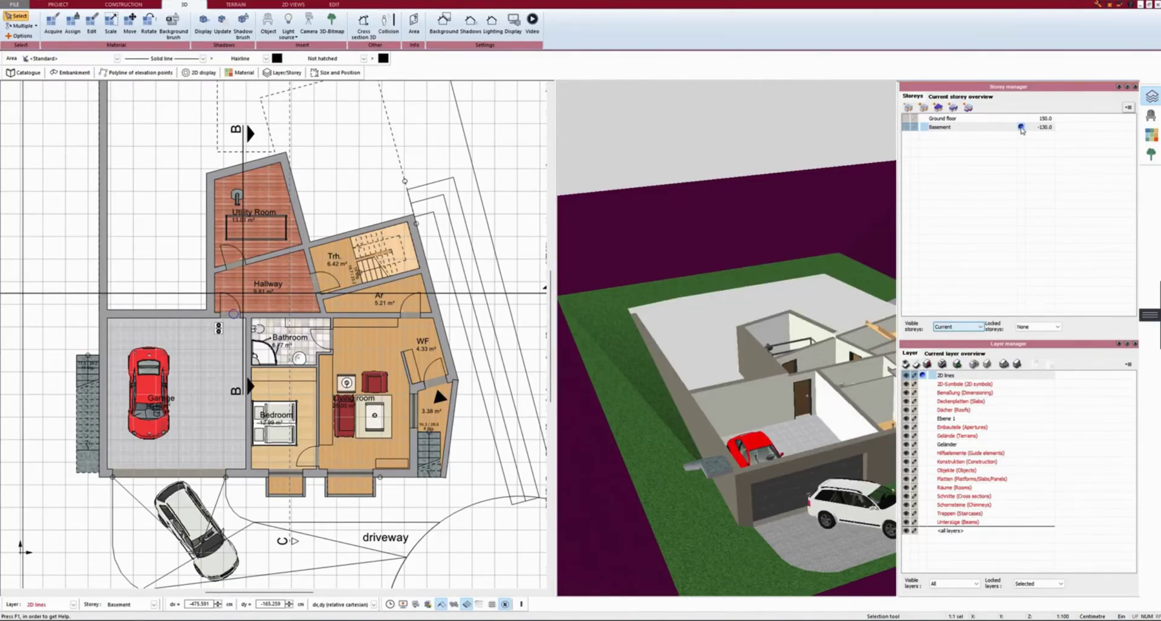
- Set visible storeys to Selected and make the Ground floor visible above the Basement
click(958, 327)
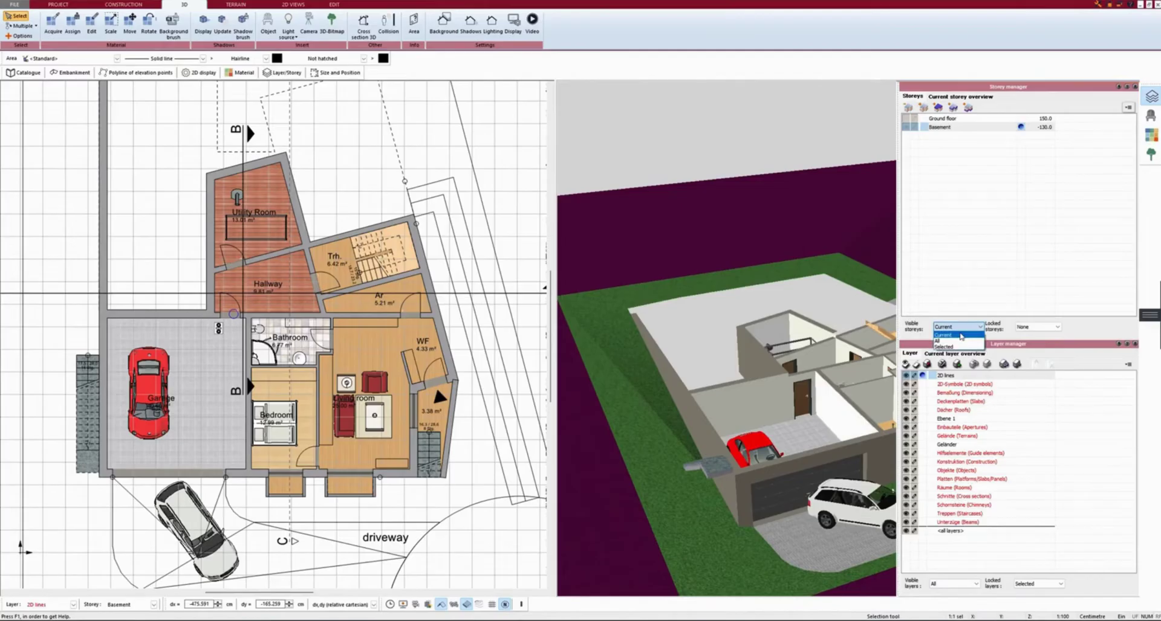
click(960, 347)
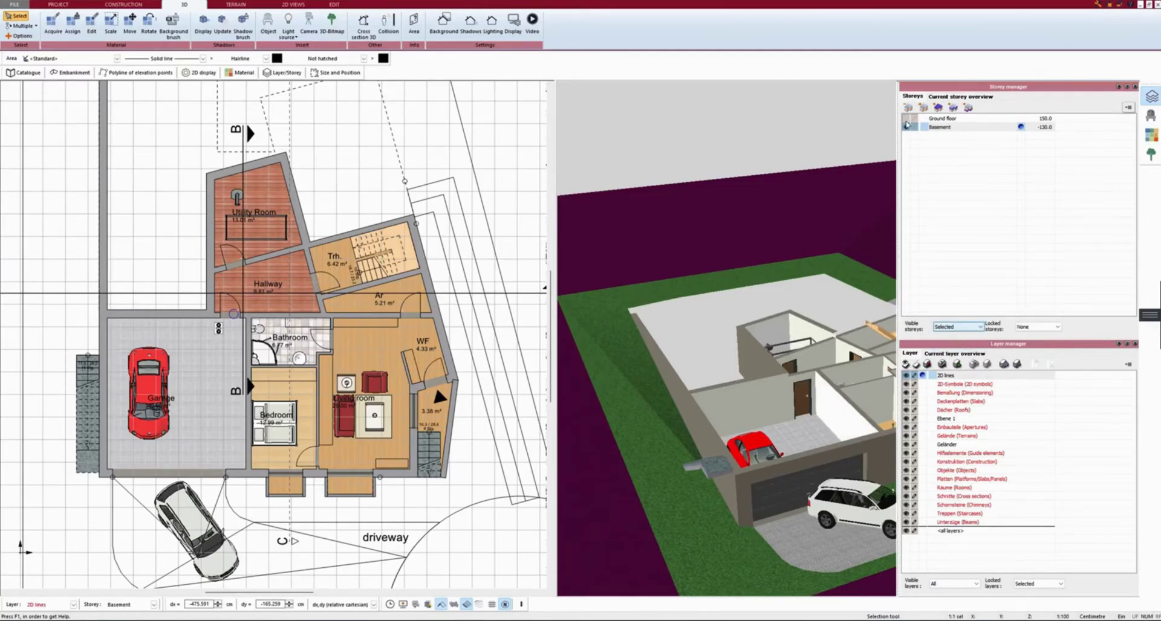
click(906, 119)
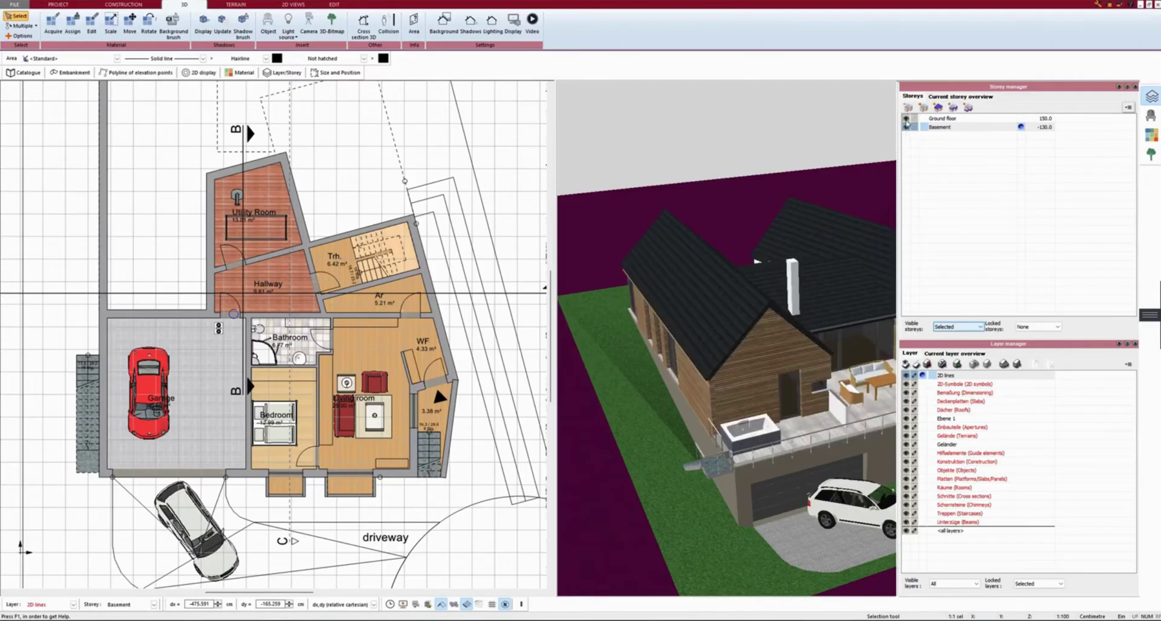
click(906, 119)
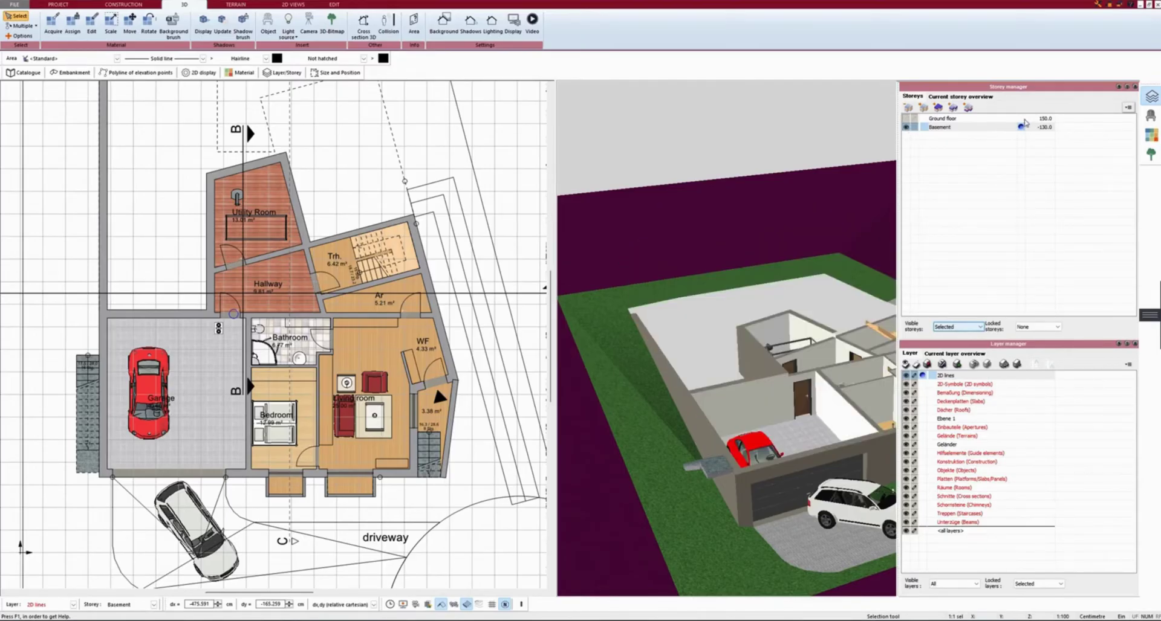
click(907, 119)
click(906, 119)
click(906, 119)
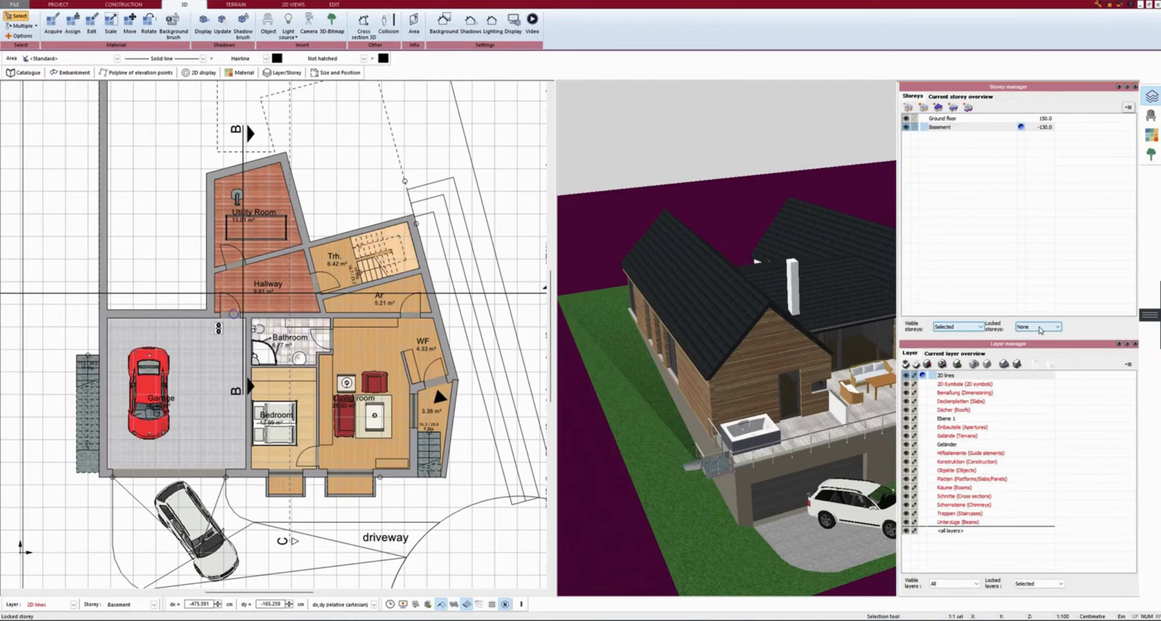
- Try None and Selected for locked storeys, then settle on All except current
click(1040, 330)
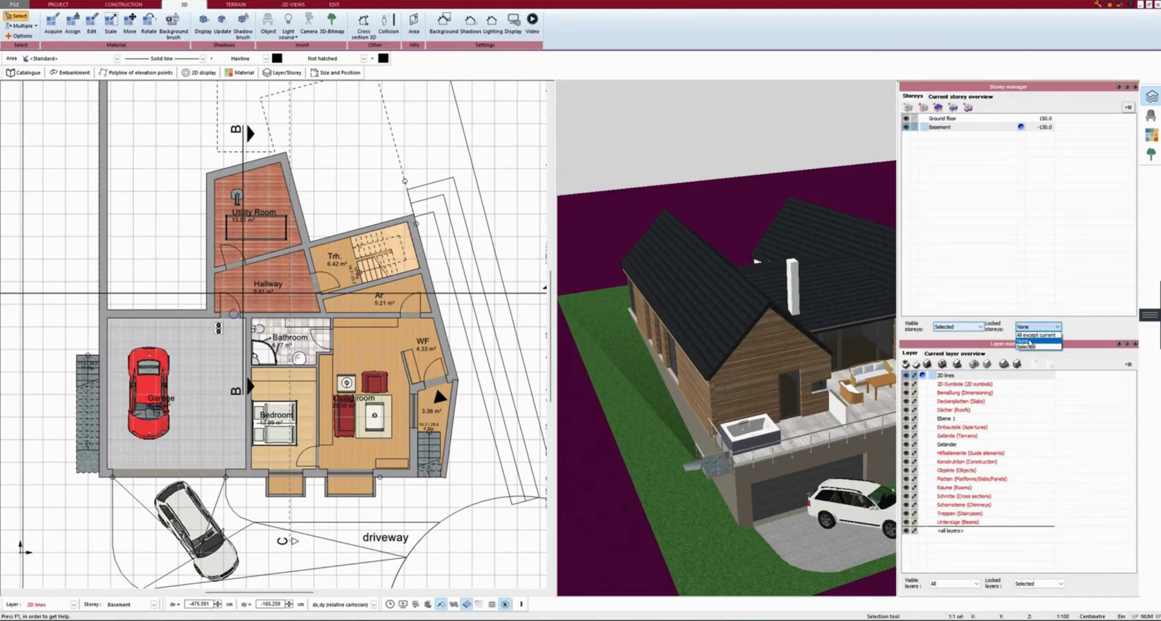
click(1029, 342)
click(1031, 330)
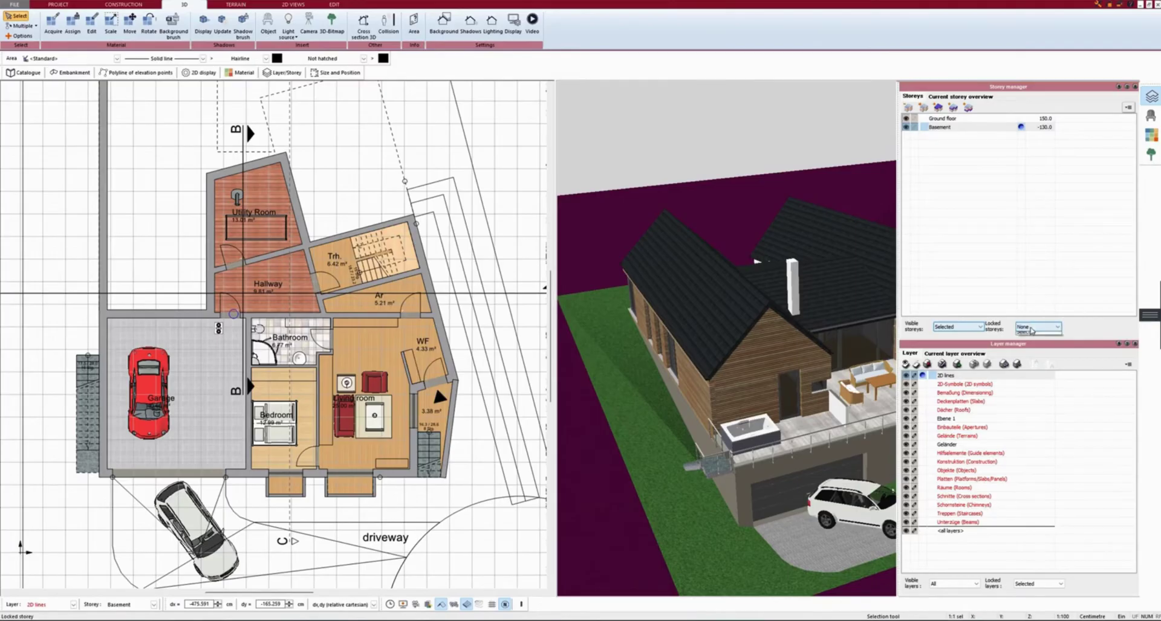
click(1033, 348)
click(1037, 329)
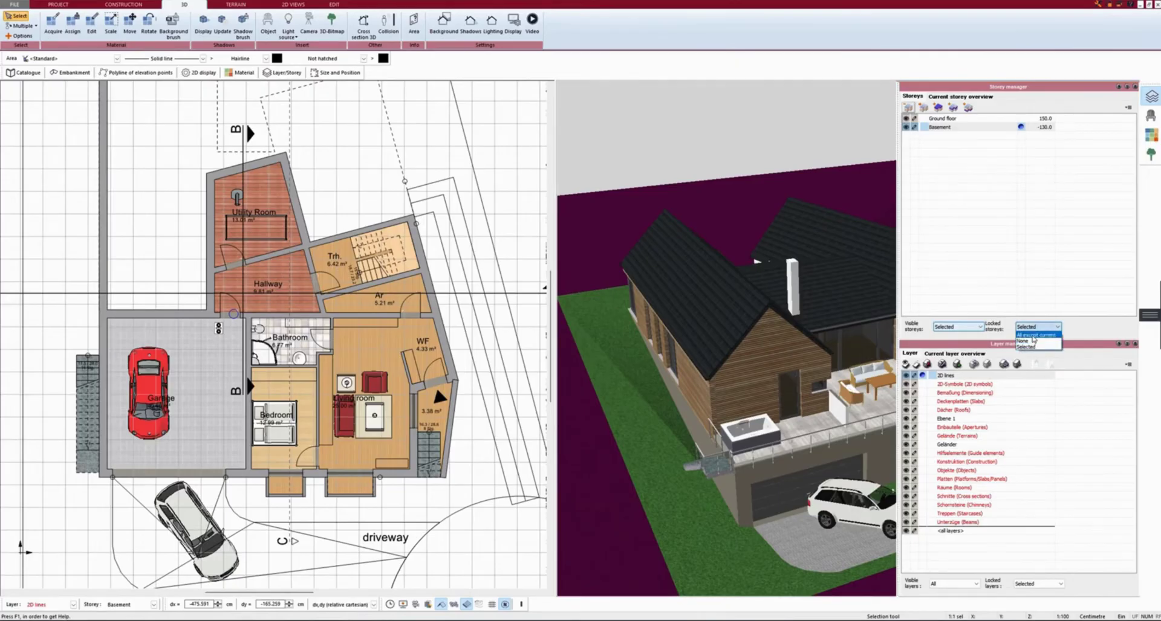
click(1033, 336)
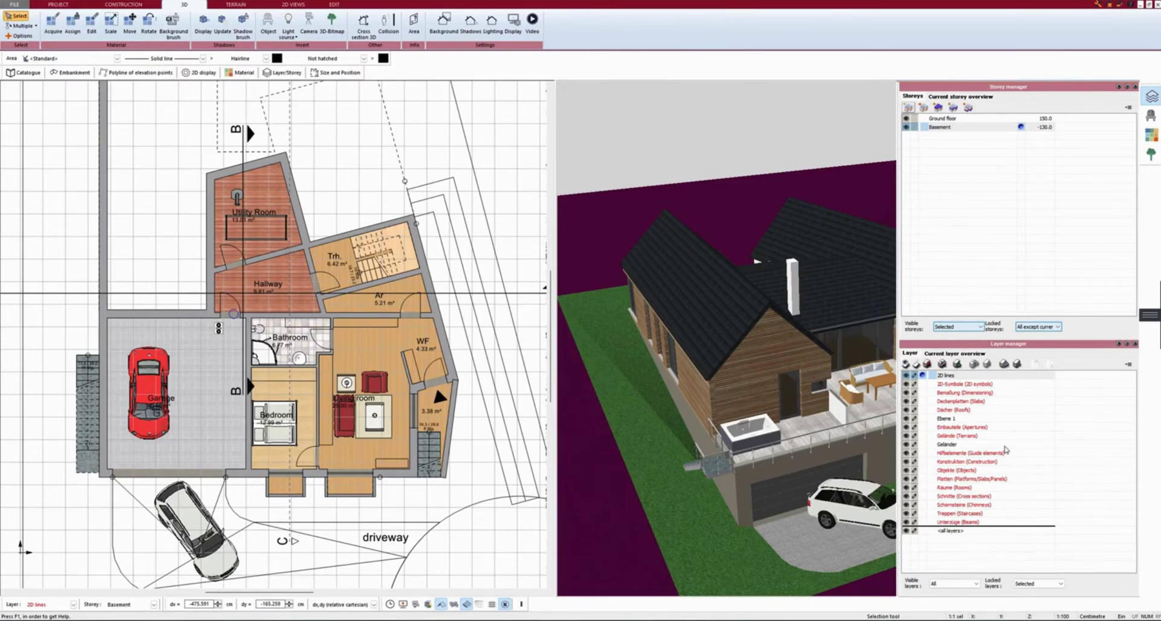
- On the Construction tab, select the living-room furniture and pan and zoom the basement plan
click(124, 4)
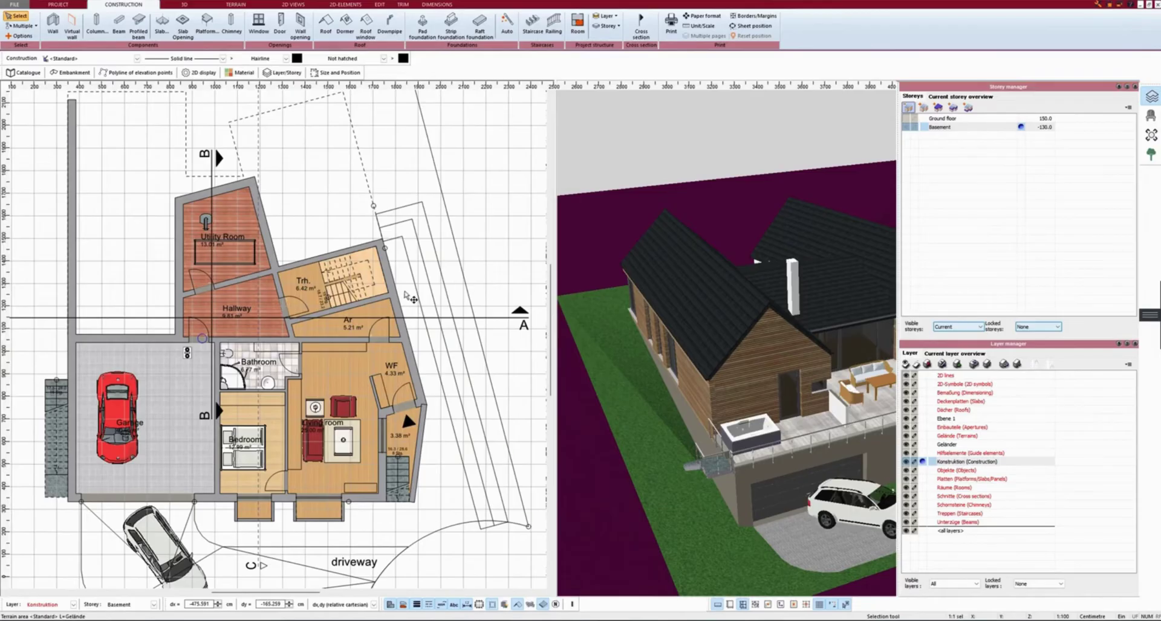
click(350, 416)
scroll(439, 342, down, 2)
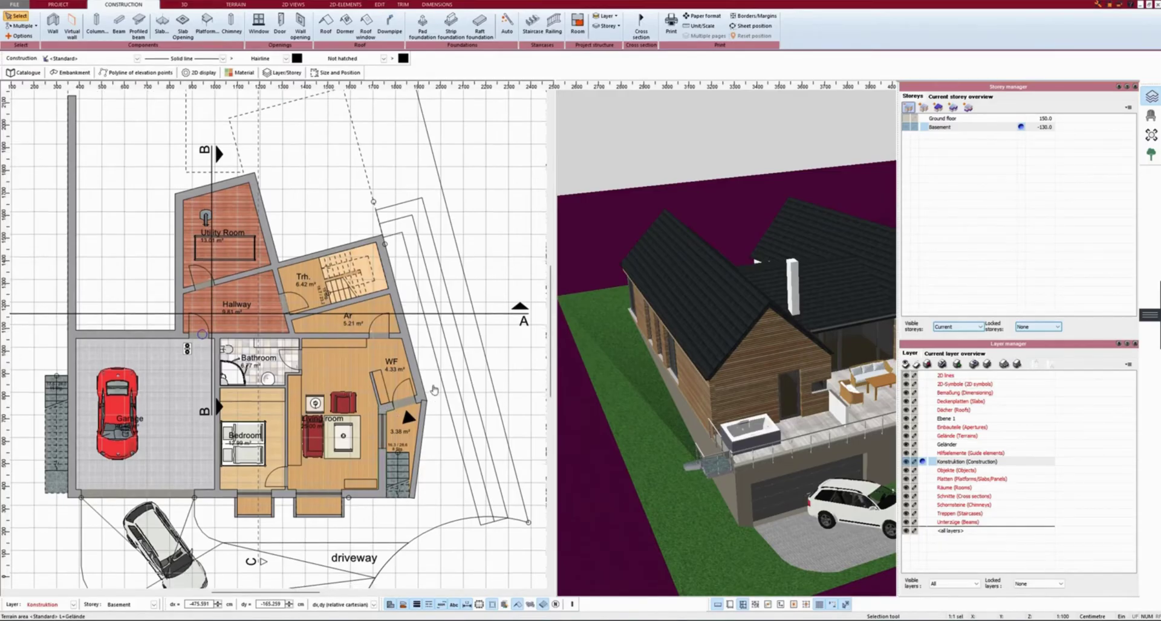
middle_drag(439, 342, 475, 353)
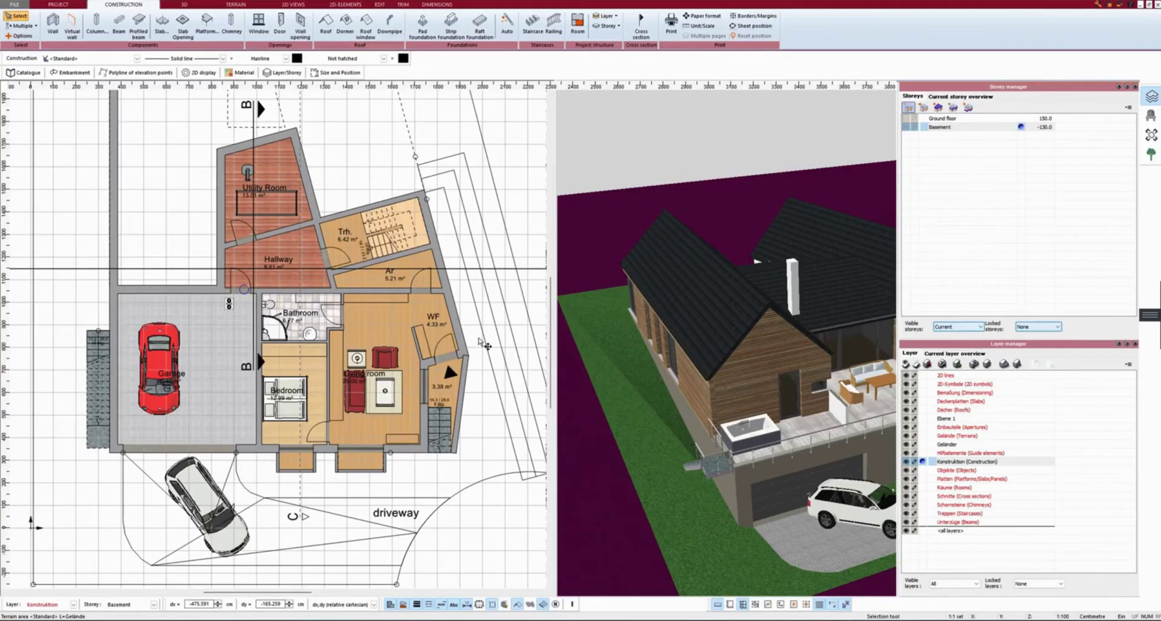
scroll(481, 342, up, 1)
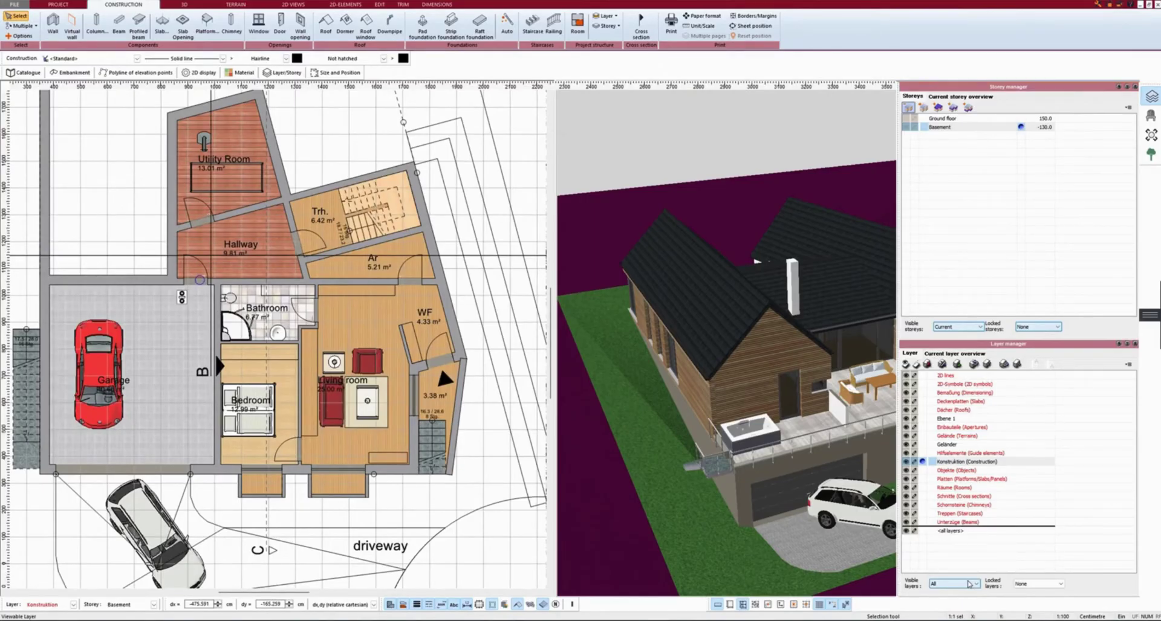
- Set visible layers to Selected and show 2D lines, 2D-Symbole, Deckenplatten, Dächer, Ebene 1 through Schnitte
click(969, 585)
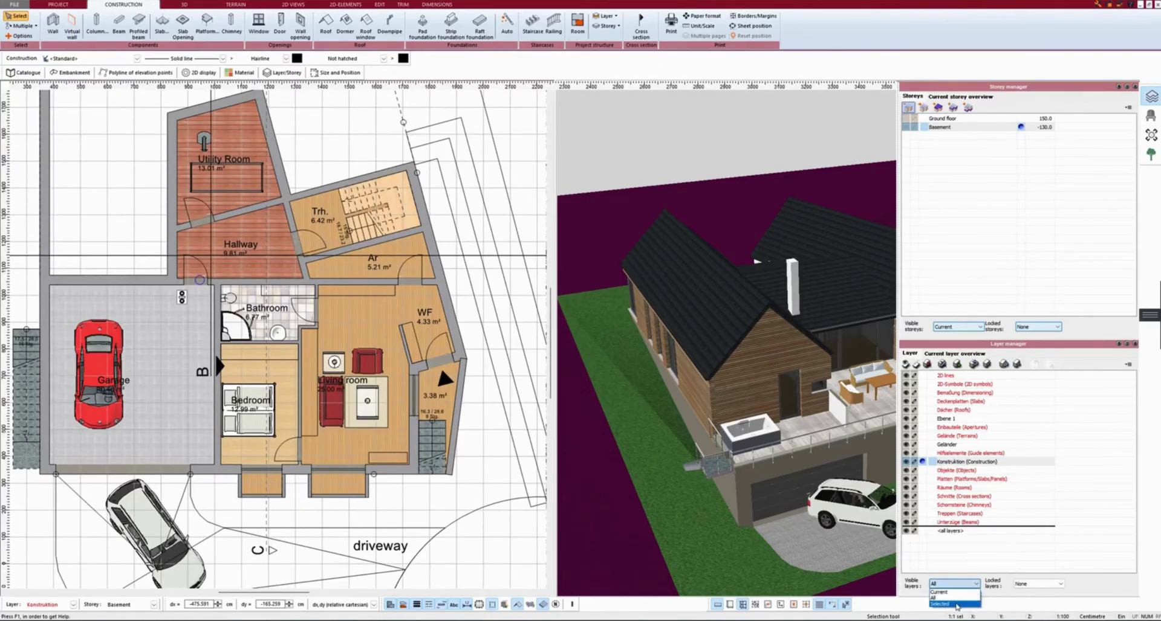
click(956, 604)
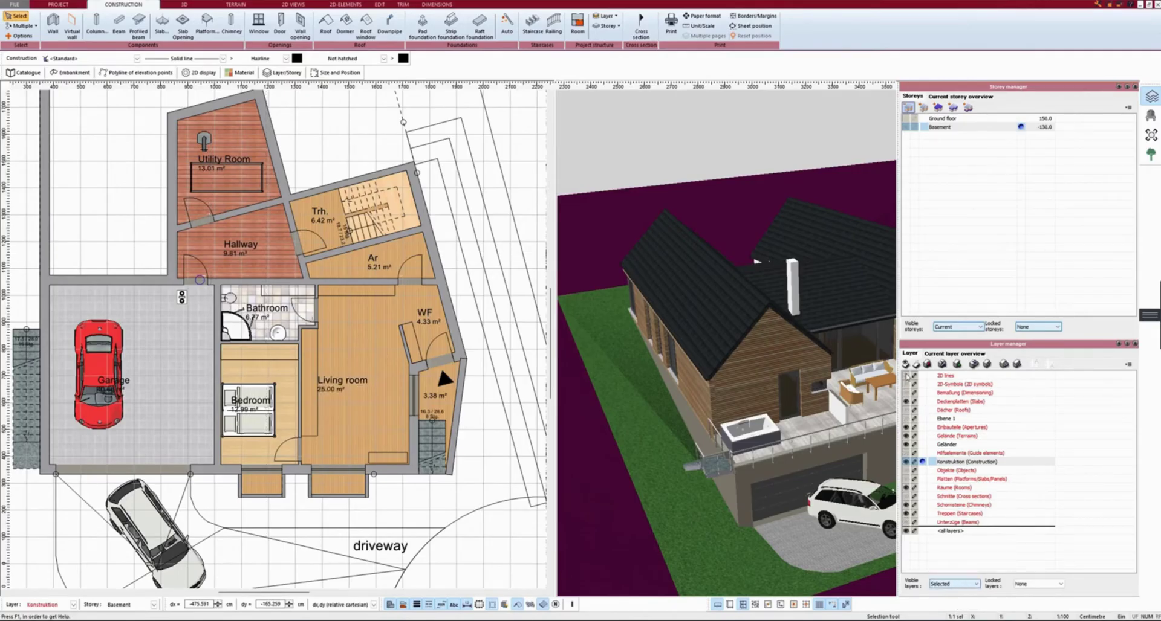
click(905, 376)
click(906, 383)
click(906, 401)
click(906, 410)
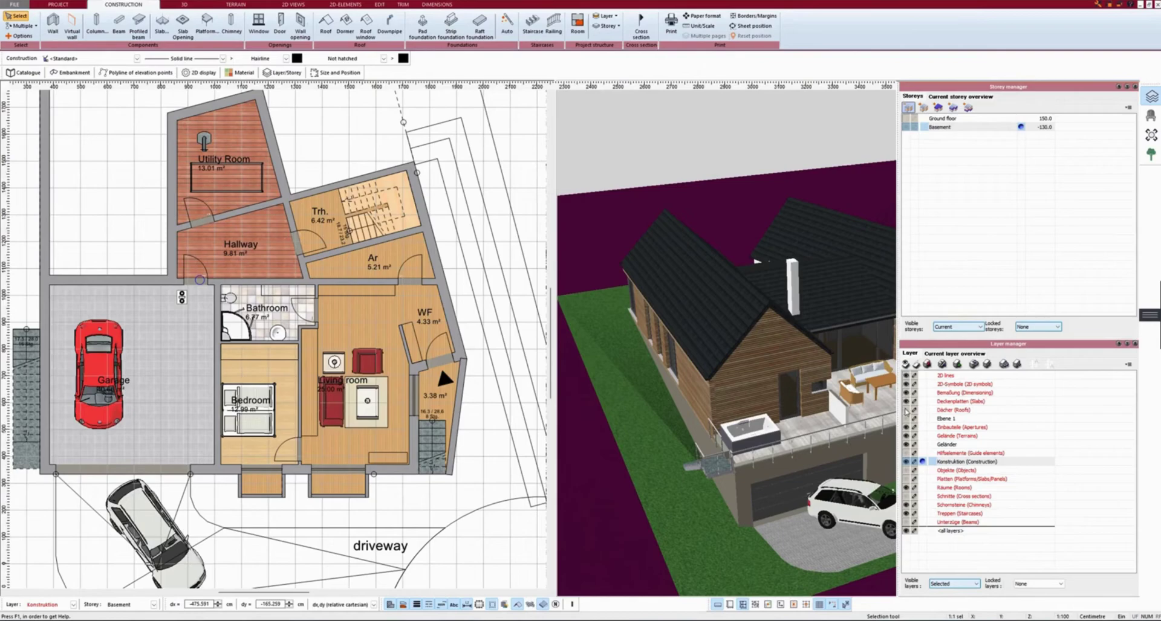
click(906, 418)
click(906, 453)
click(906, 471)
click(906, 479)
click(905, 497)
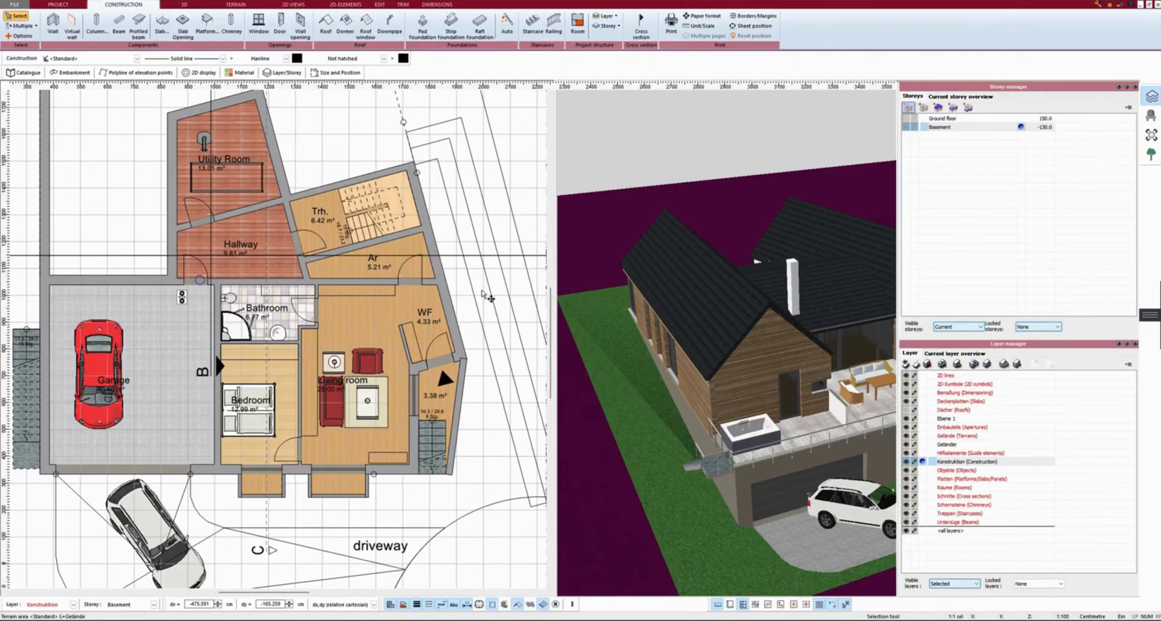
- Select the terrain strip east of the house and show Deckenplatten, Dächer, Ebene 1, Einbauteile and Gelände layers
click(479, 311)
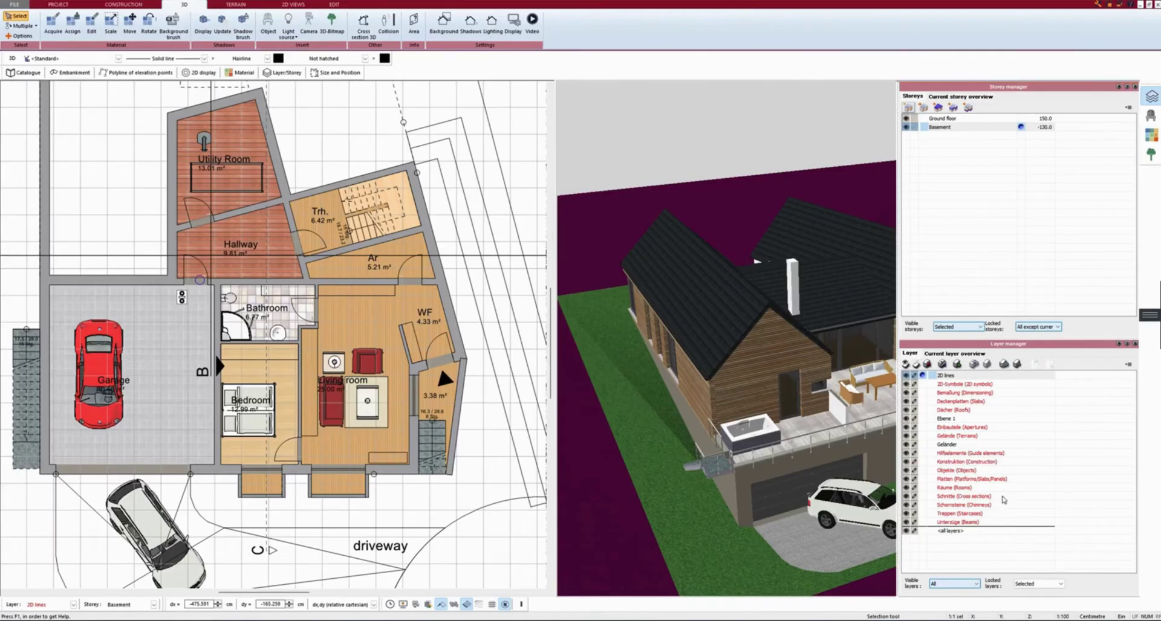
click(964, 584)
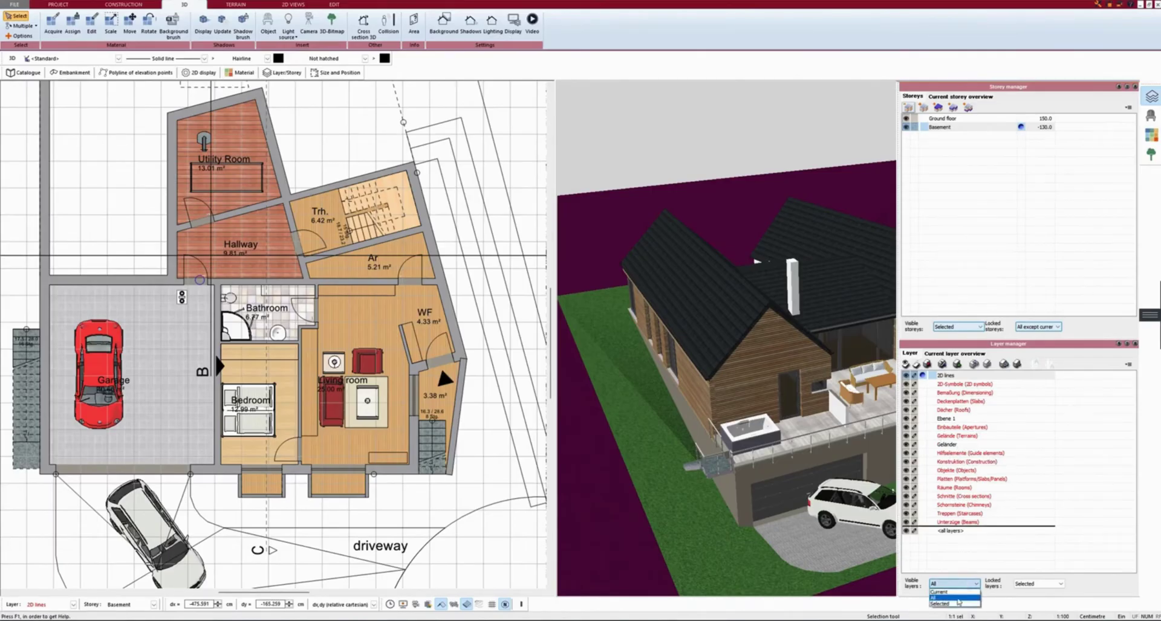
click(955, 604)
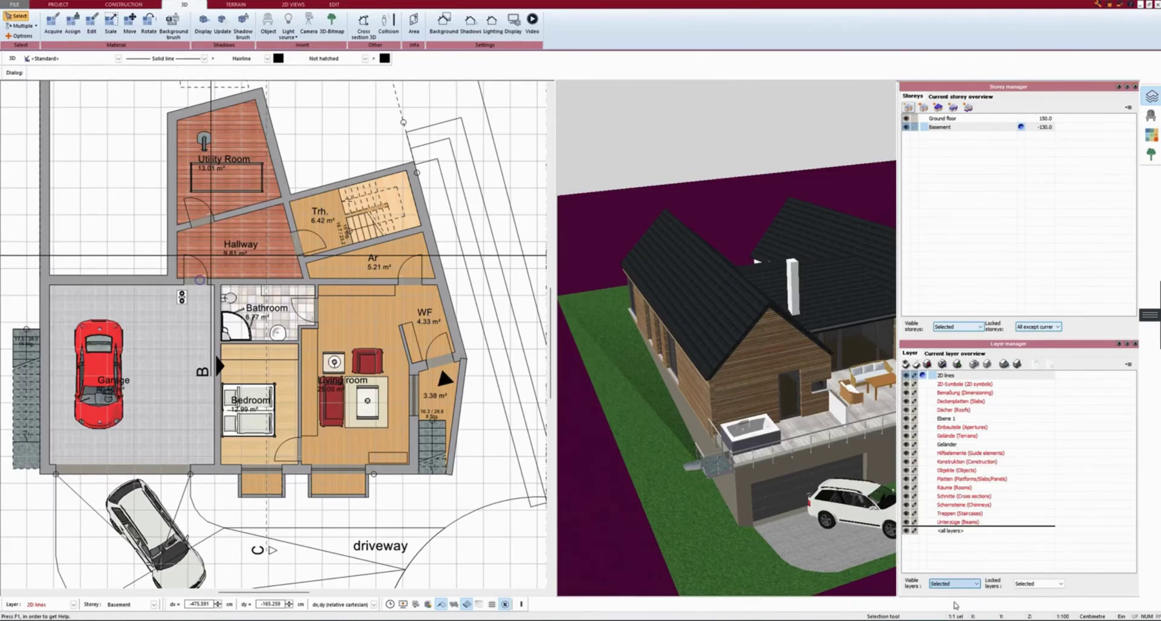
click(905, 401)
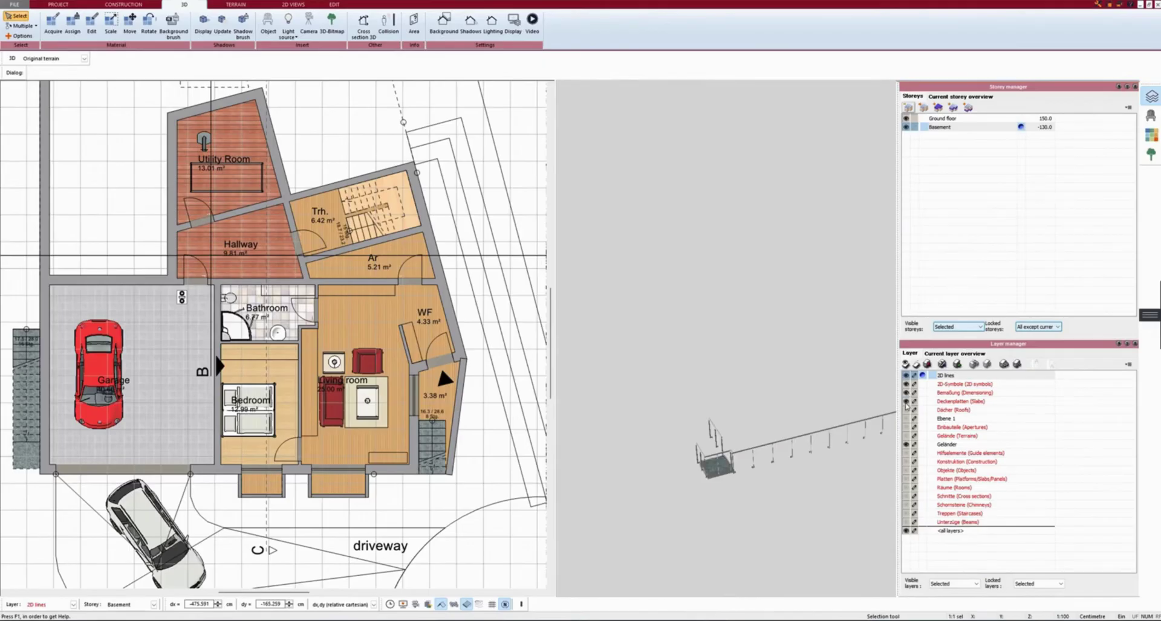
click(905, 409)
click(906, 419)
click(905, 428)
click(905, 435)
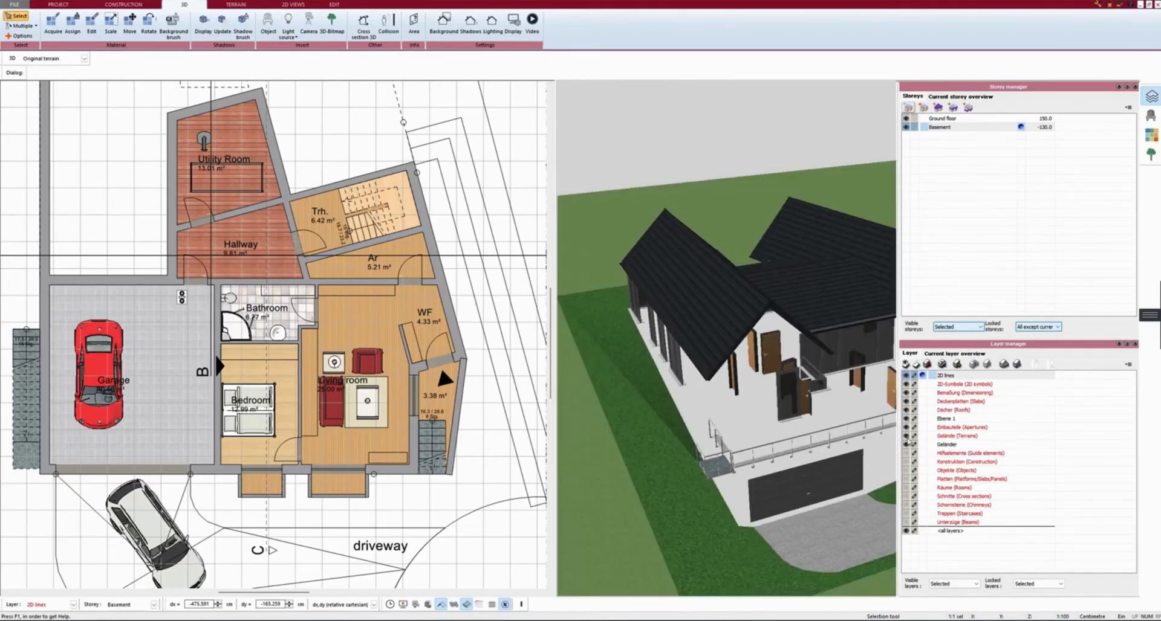
- Show the Hilfselemente to Schnitte, Schornsteine, Treppen and Unterzüge layers, then open the 3D objects catalogue
click(906, 453)
click(905, 462)
click(906, 470)
click(905, 478)
click(905, 487)
click(906, 497)
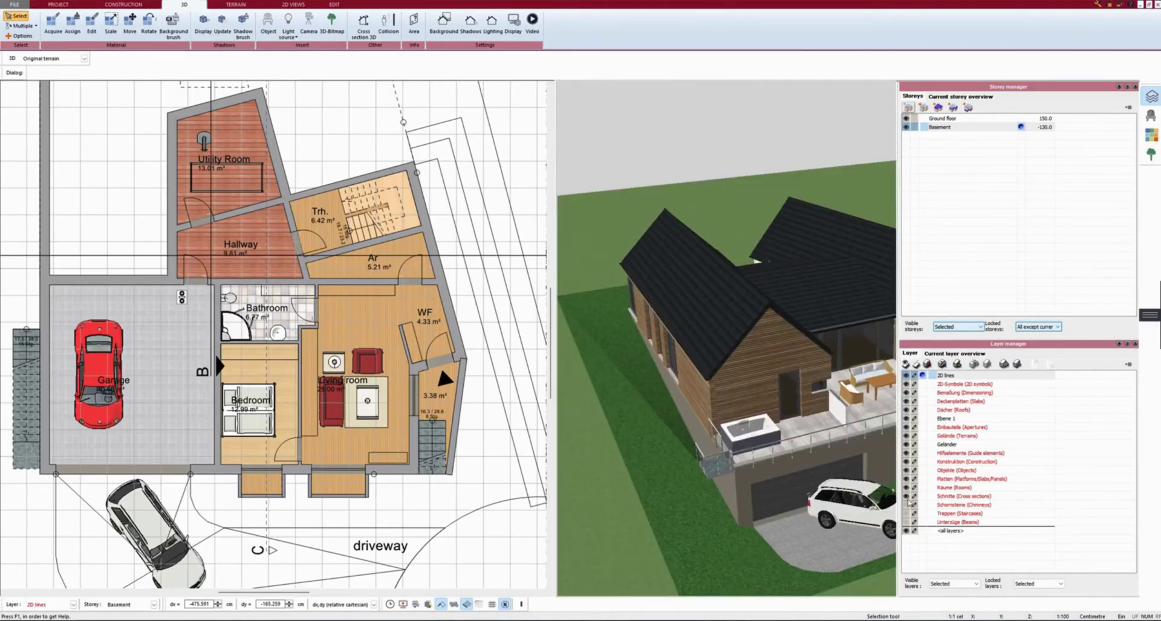
click(906, 504)
click(906, 513)
click(905, 522)
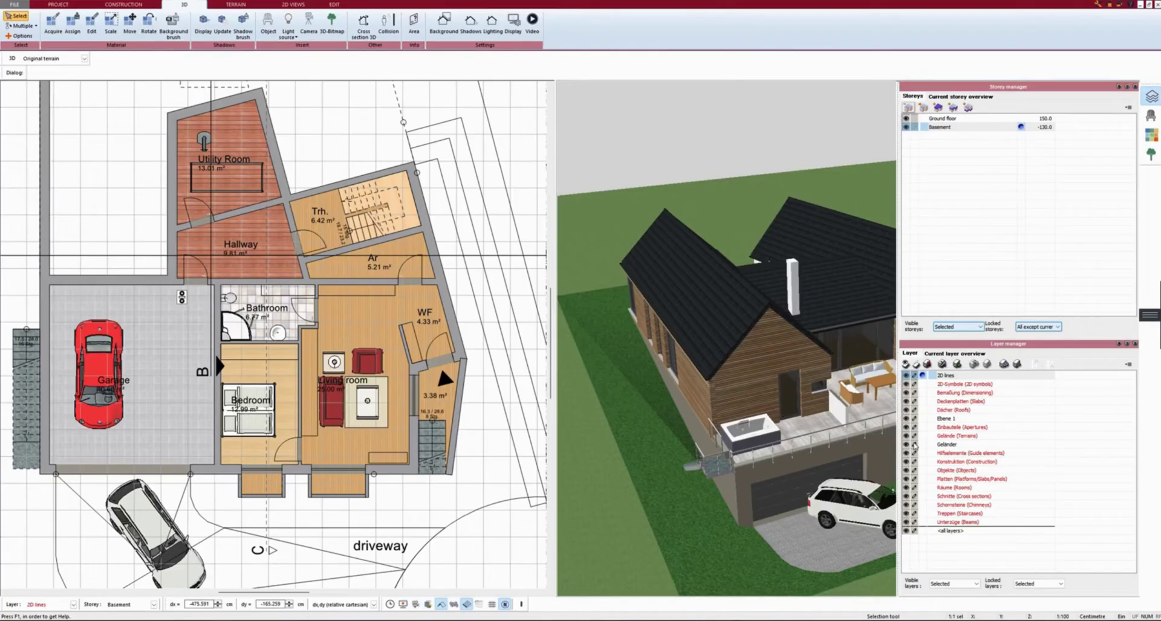
click(905, 417)
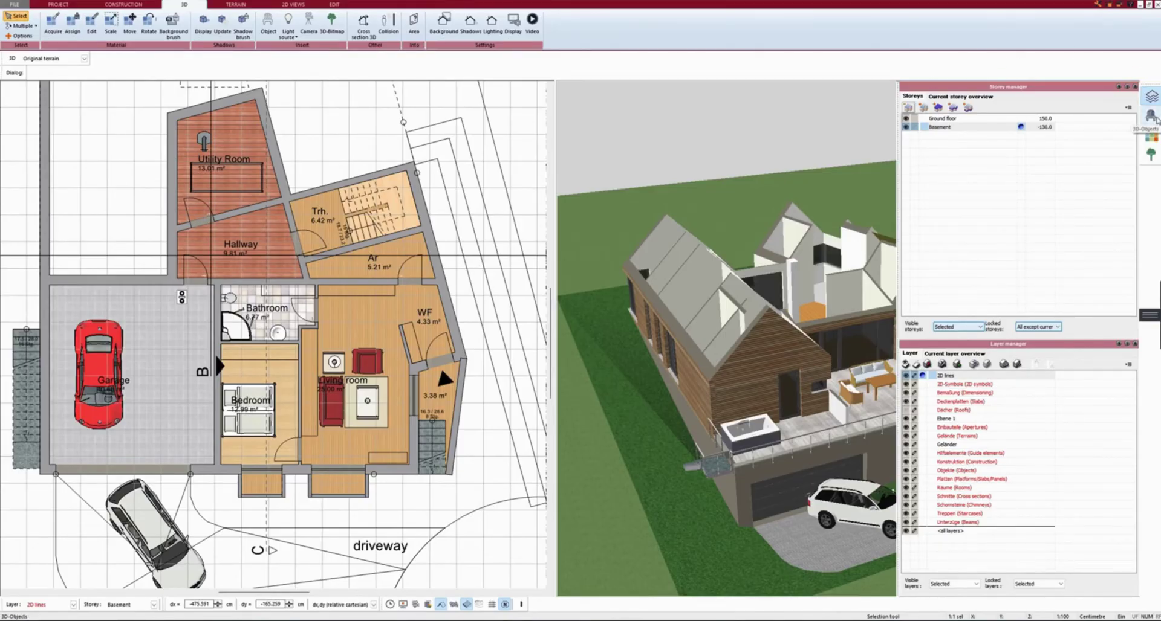
click(1151, 116)
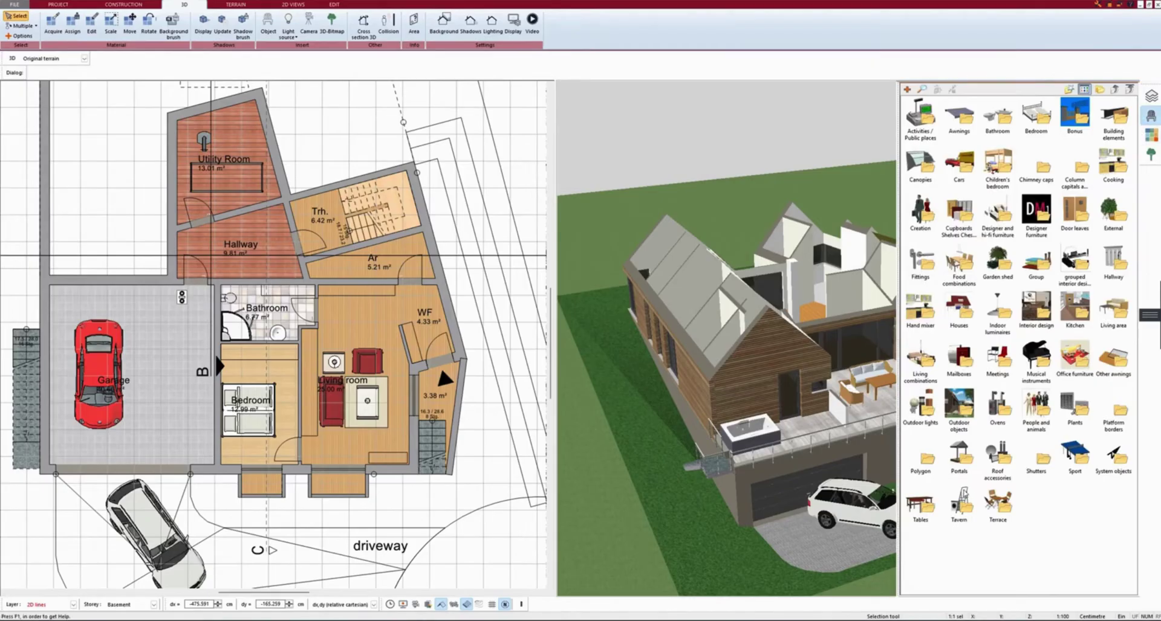
- Place the Car05 BMW convertible from the Cars folder on the driveway beside the white car
click(497, 279)
click(474, 236)
click(965, 168)
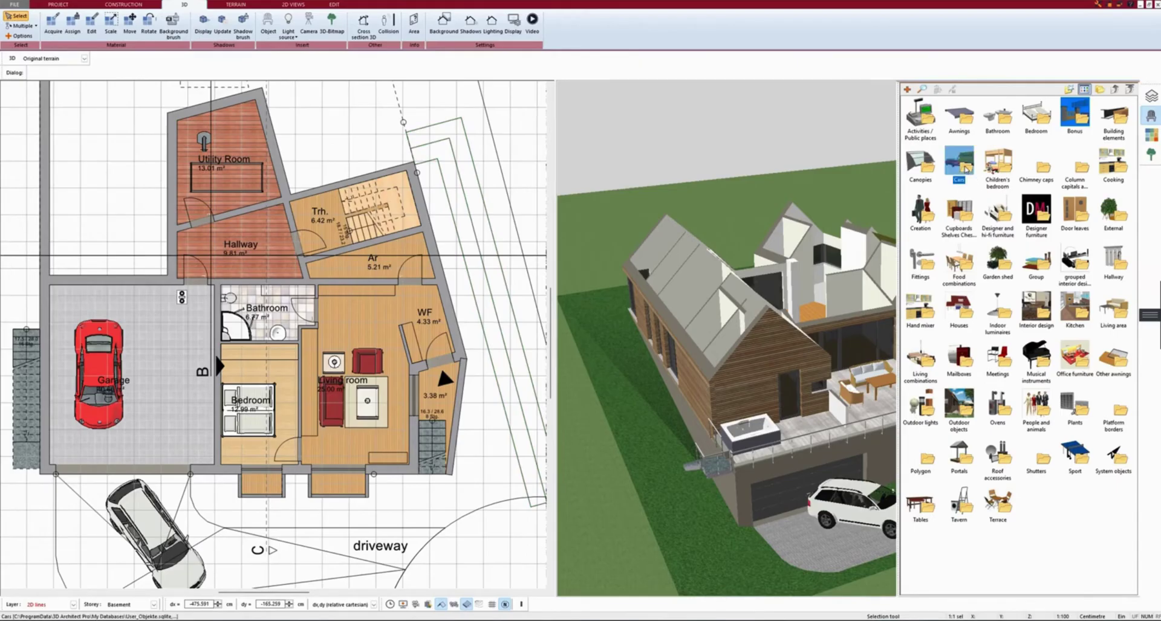
double_click(965, 169)
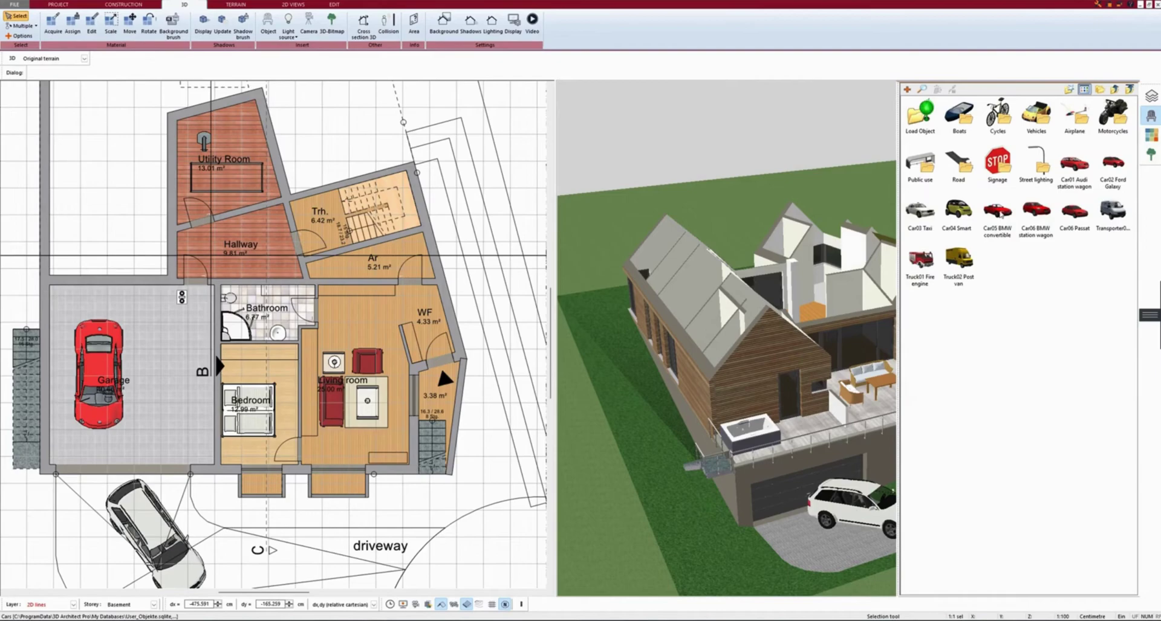
drag(1001, 212, 142, 218)
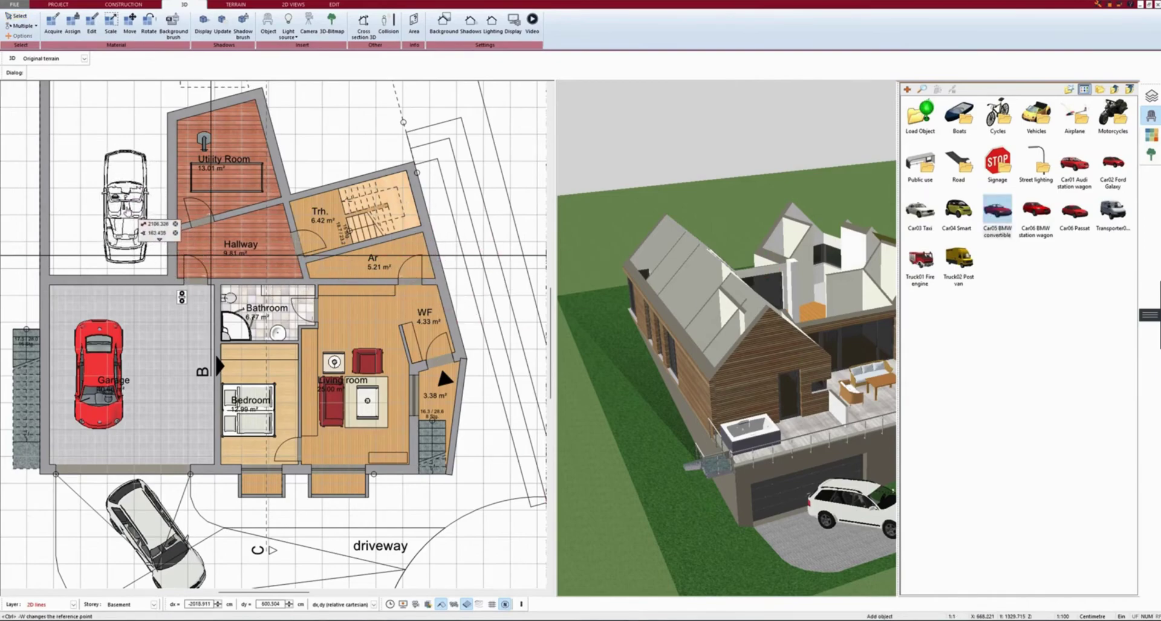
click(123, 5)
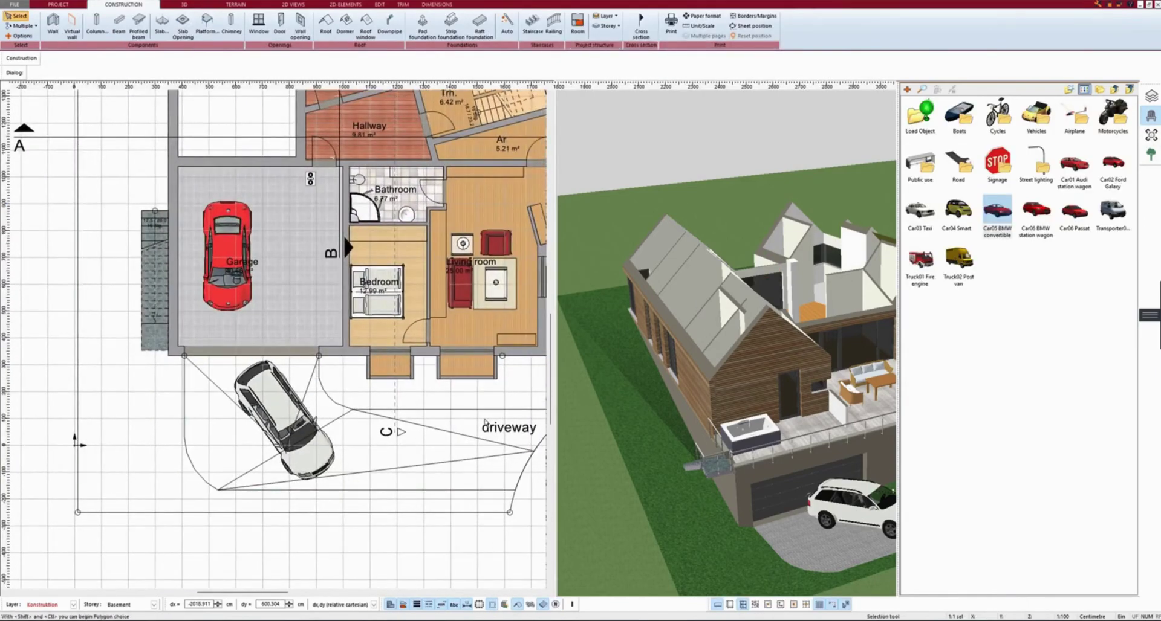
drag(1004, 214, 203, 423)
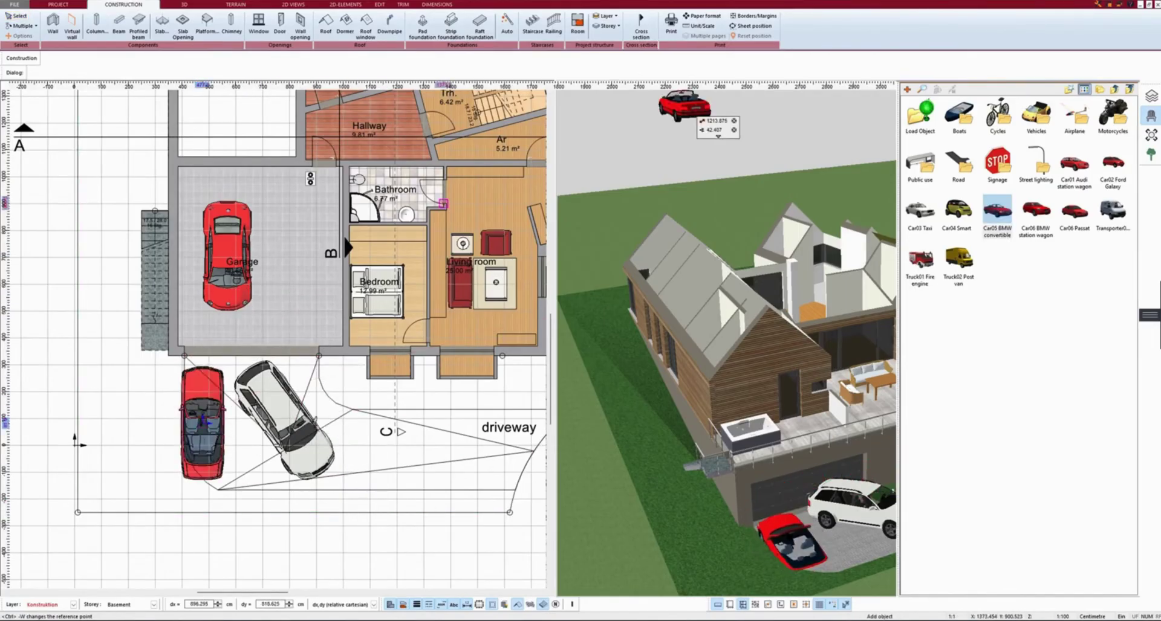
- Browse the Large trees folder and return to the top-level object categories
click(1114, 91)
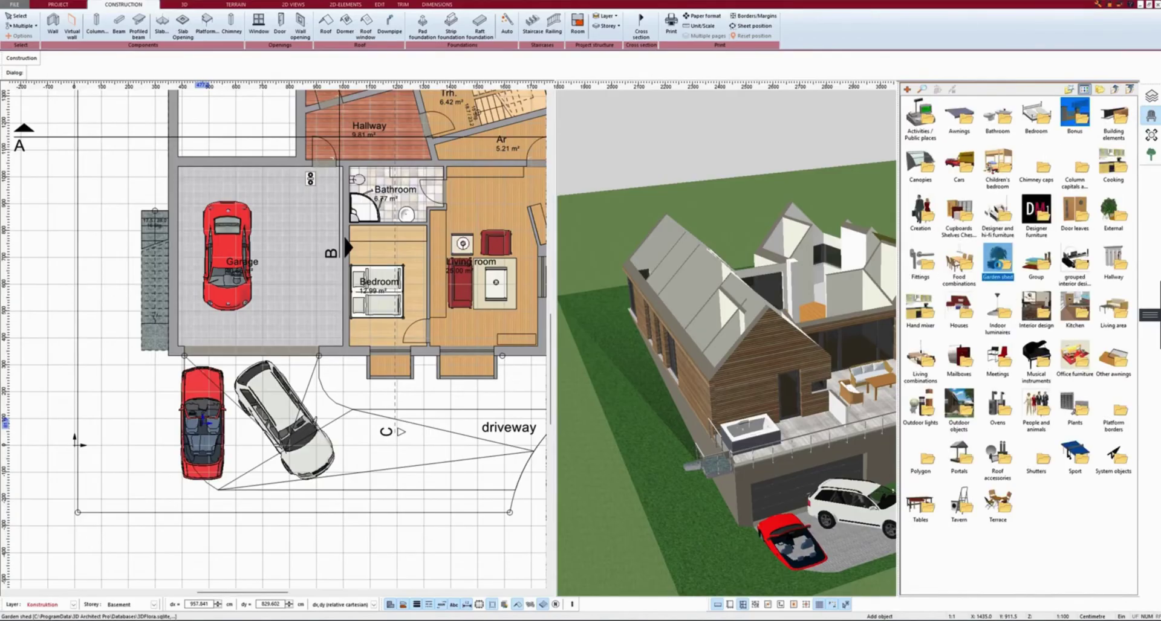
double_click(1001, 163)
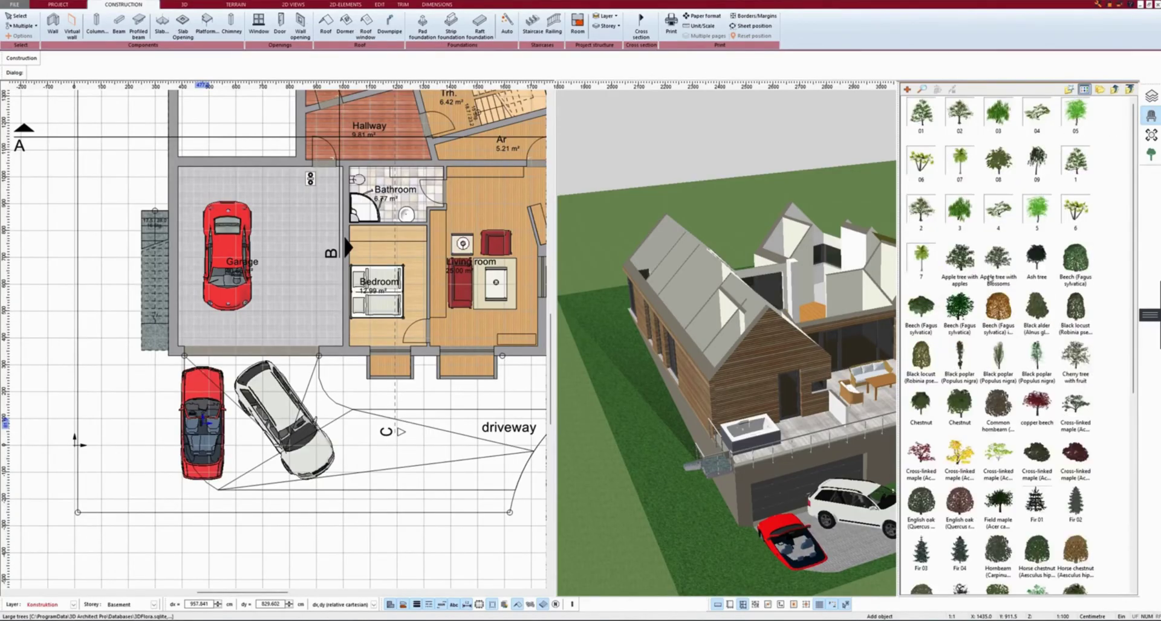
click(1114, 91)
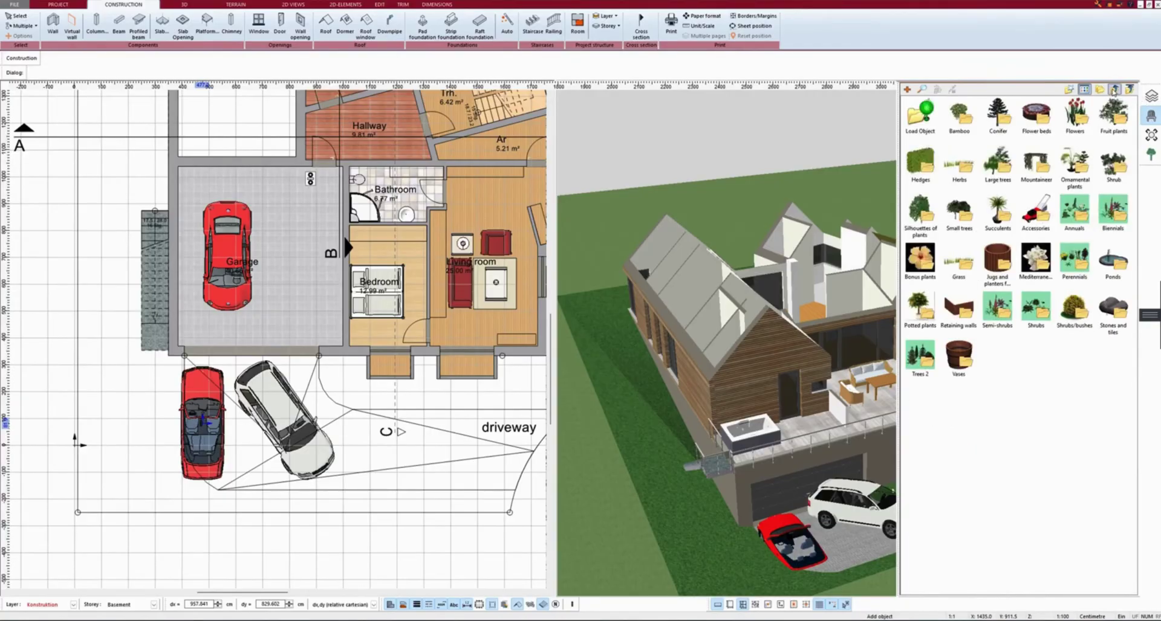
click(1115, 91)
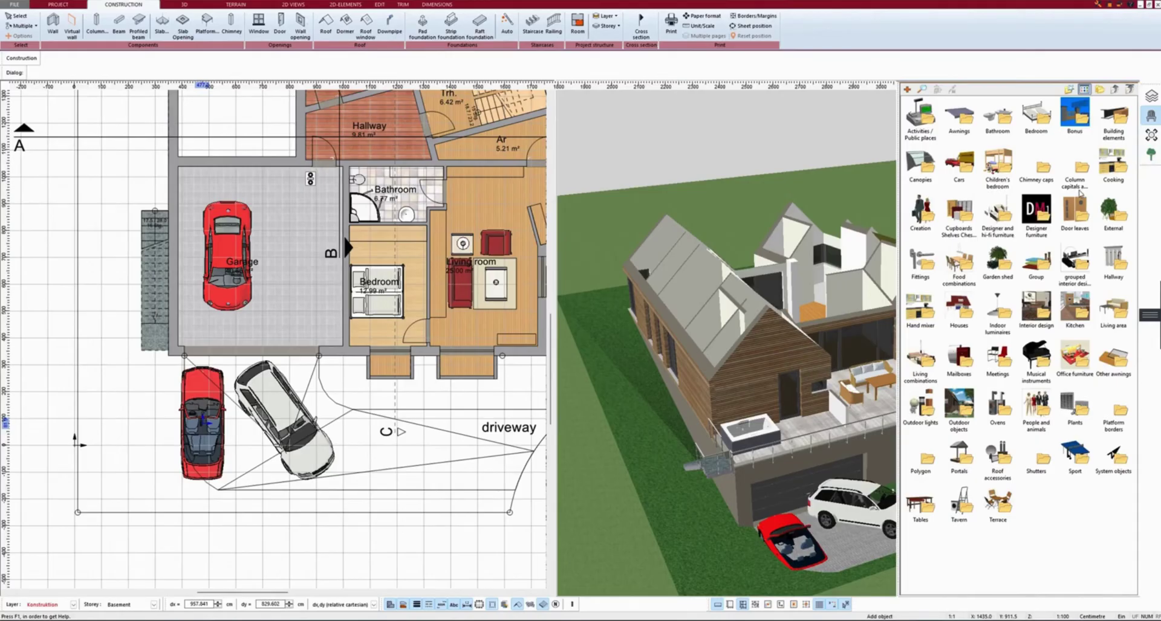
- Drop carport C1_1 325/550 from Garage Carport Terrace 3D > Carports below the driveway
click(1151, 135)
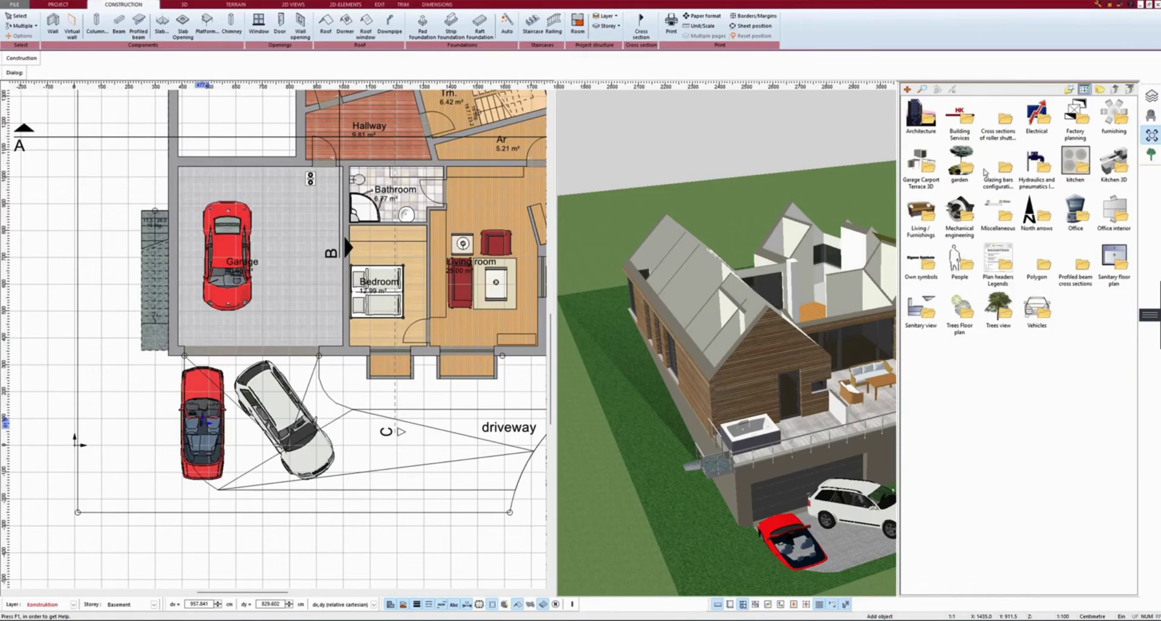
double_click(1036, 114)
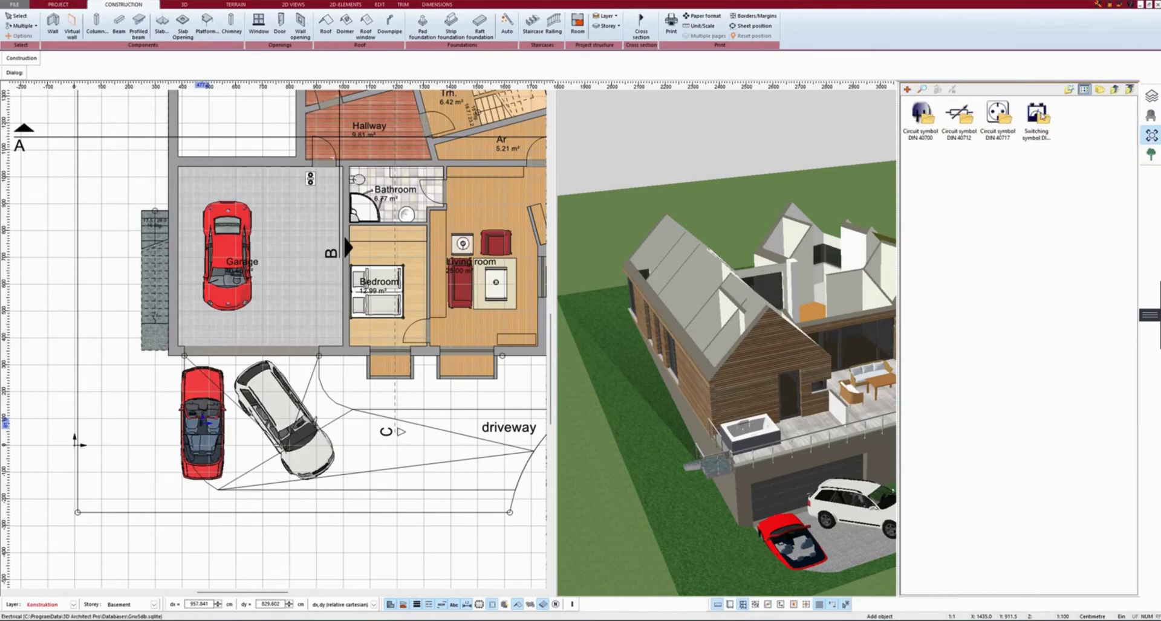
double_click(999, 118)
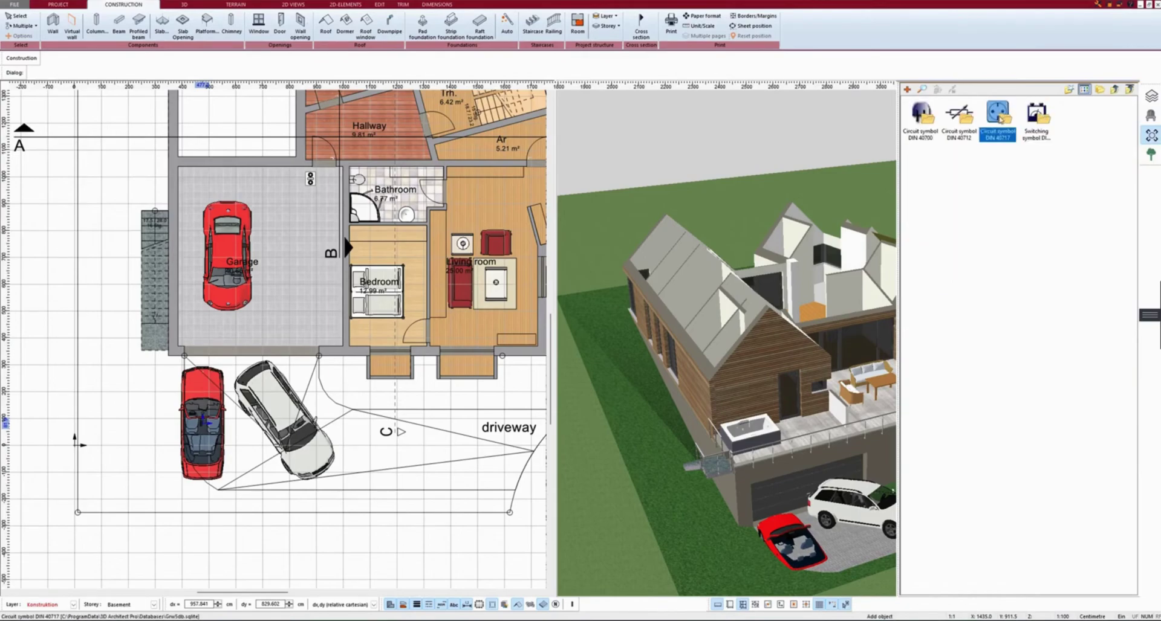
click(1114, 90)
click(1114, 91)
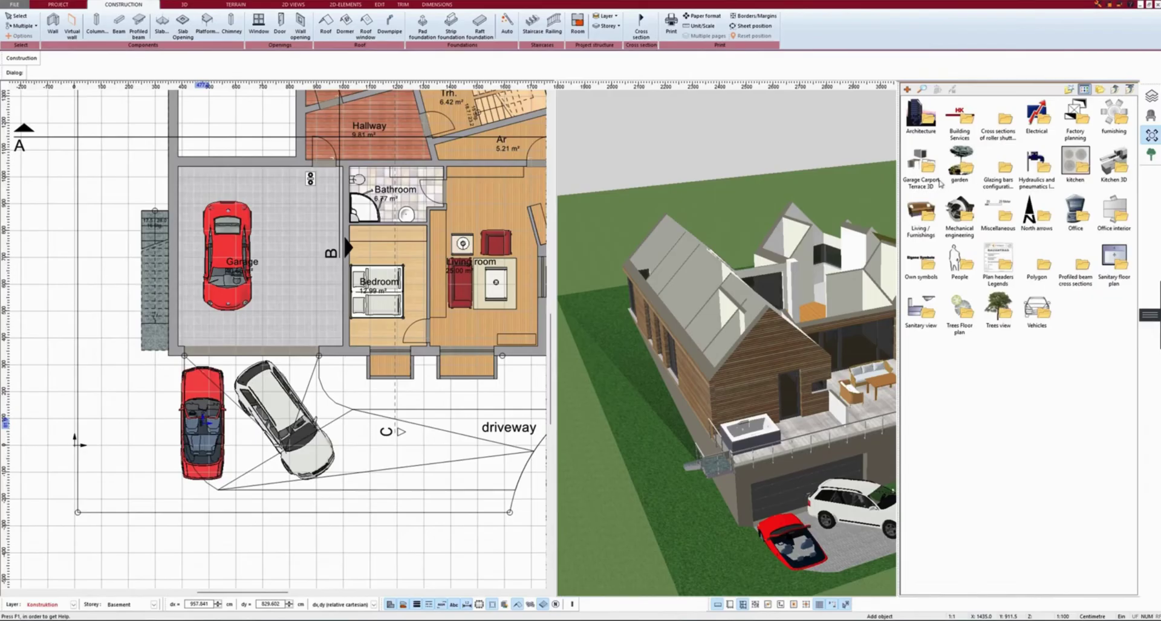
double_click(922, 165)
double_click(925, 118)
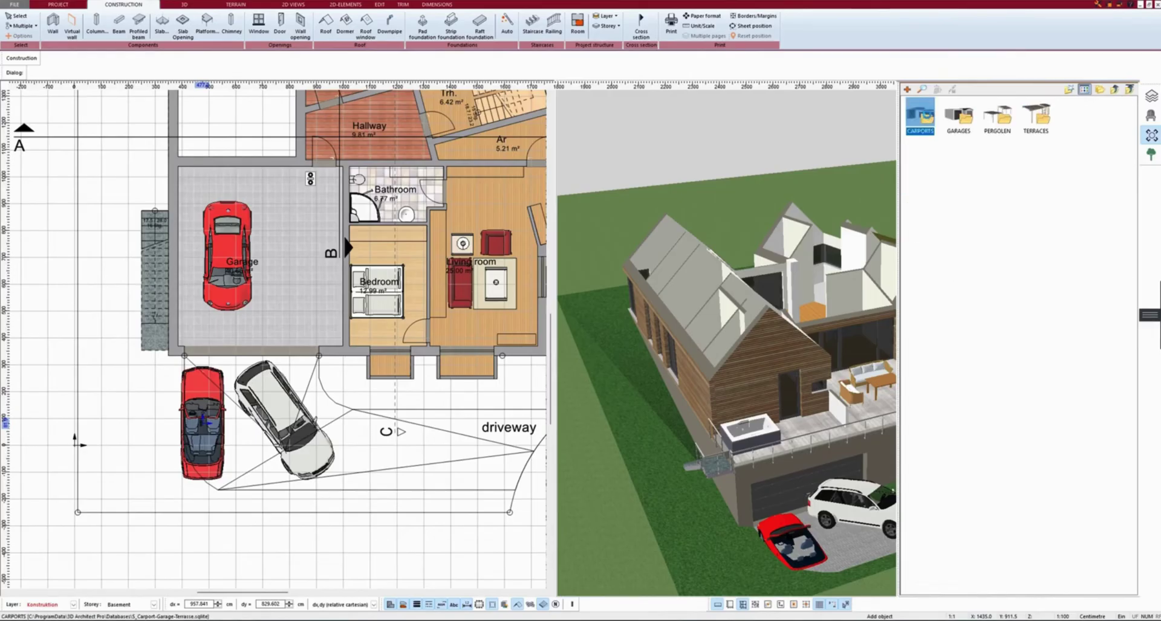
drag(927, 123, 433, 516)
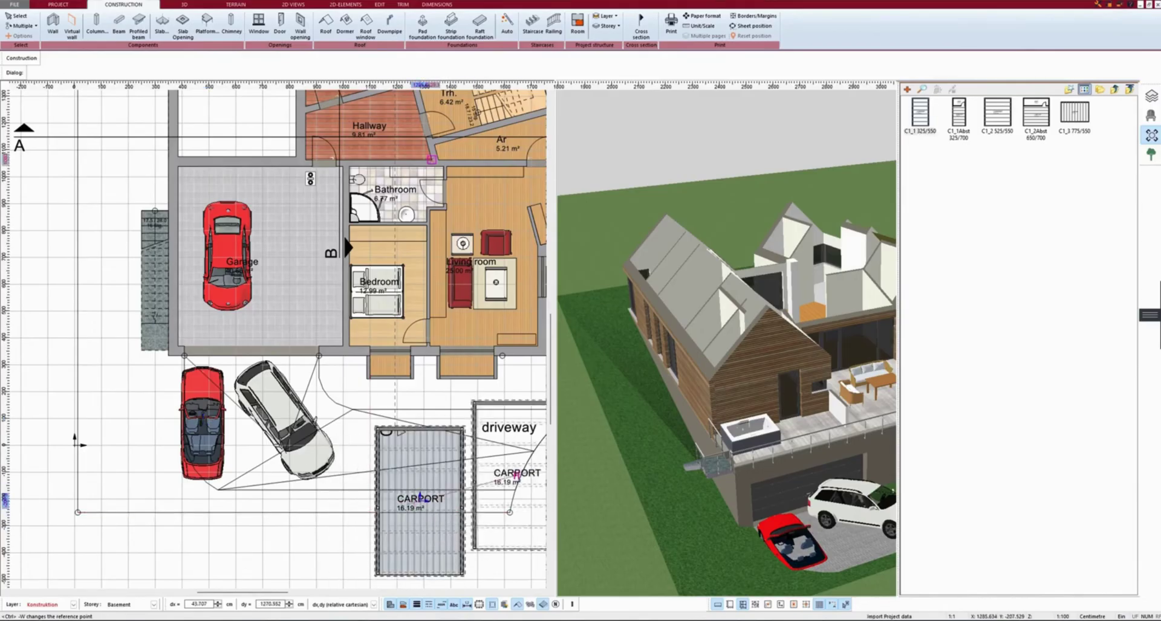
click(785, 415)
- Orbit the 3D view to inspect the placed carport, then deselect it
drag(786, 415, 574, 408)
click(573, 409)
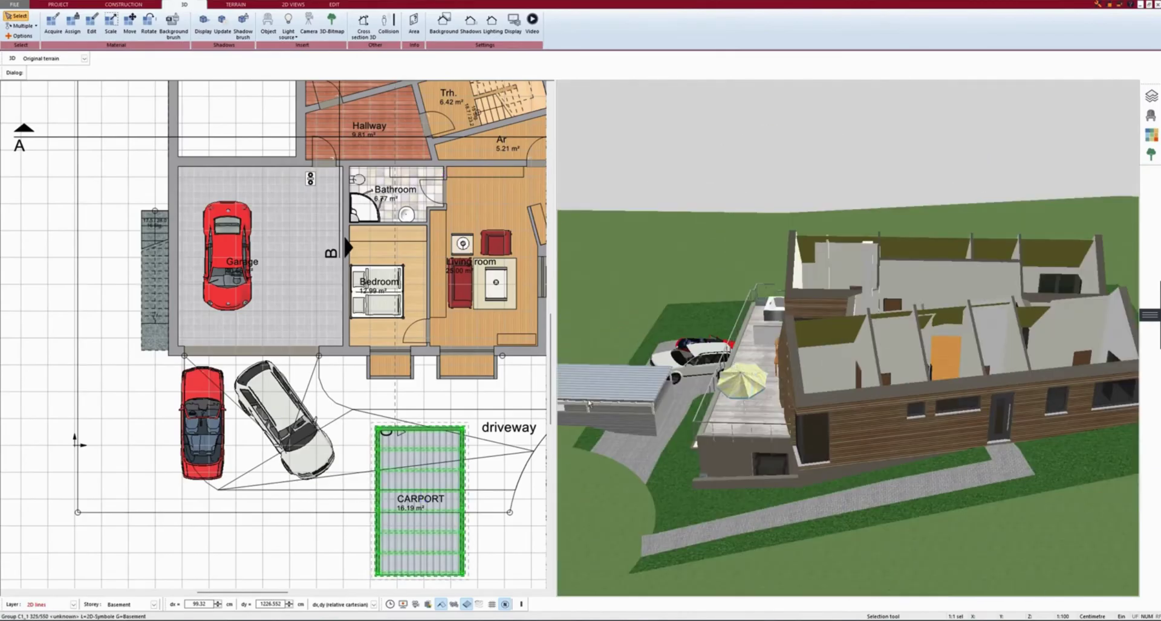
key(Escape)
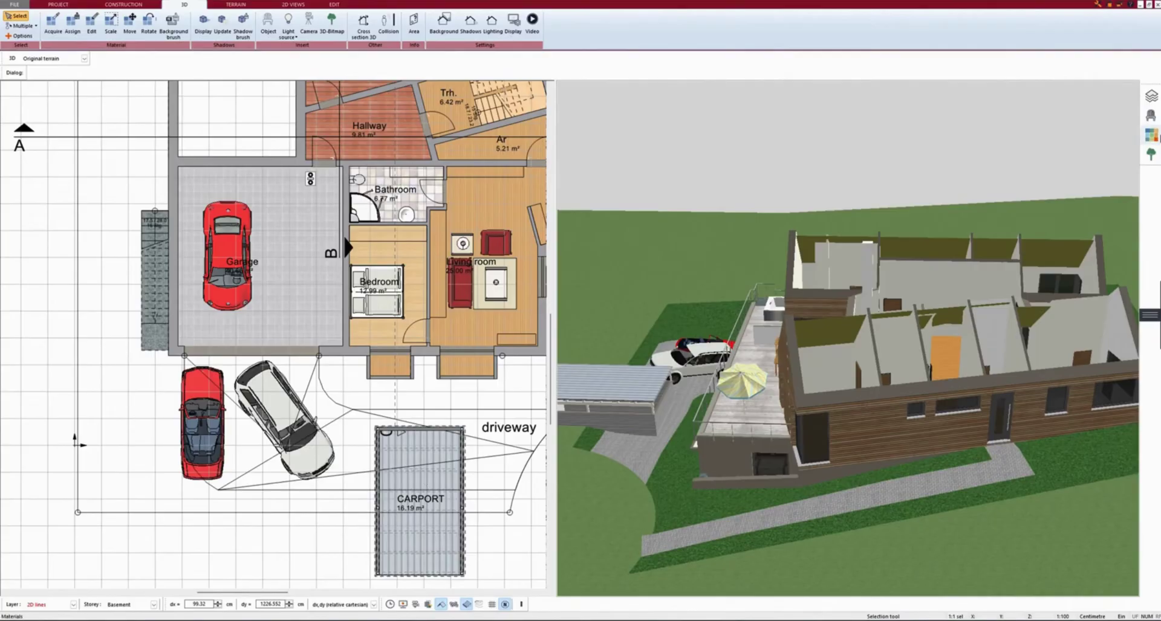
click(1151, 134)
click(1152, 134)
- Return the object catalogue to its top-level categories, close it, and select the terrain in 3D
click(488, 446)
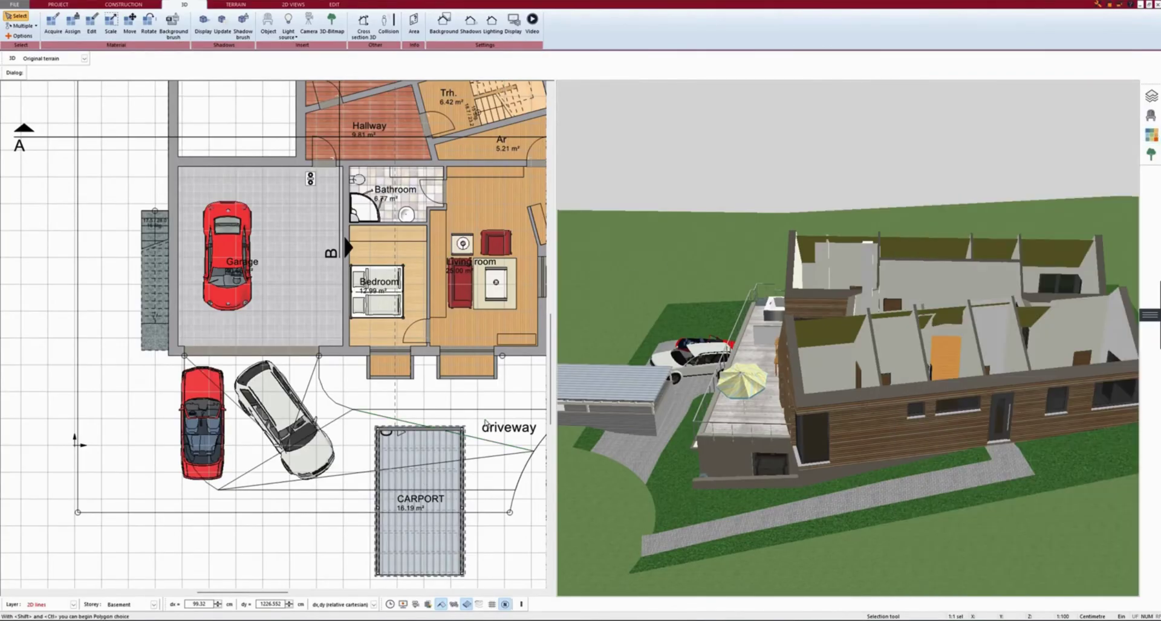
click(1152, 135)
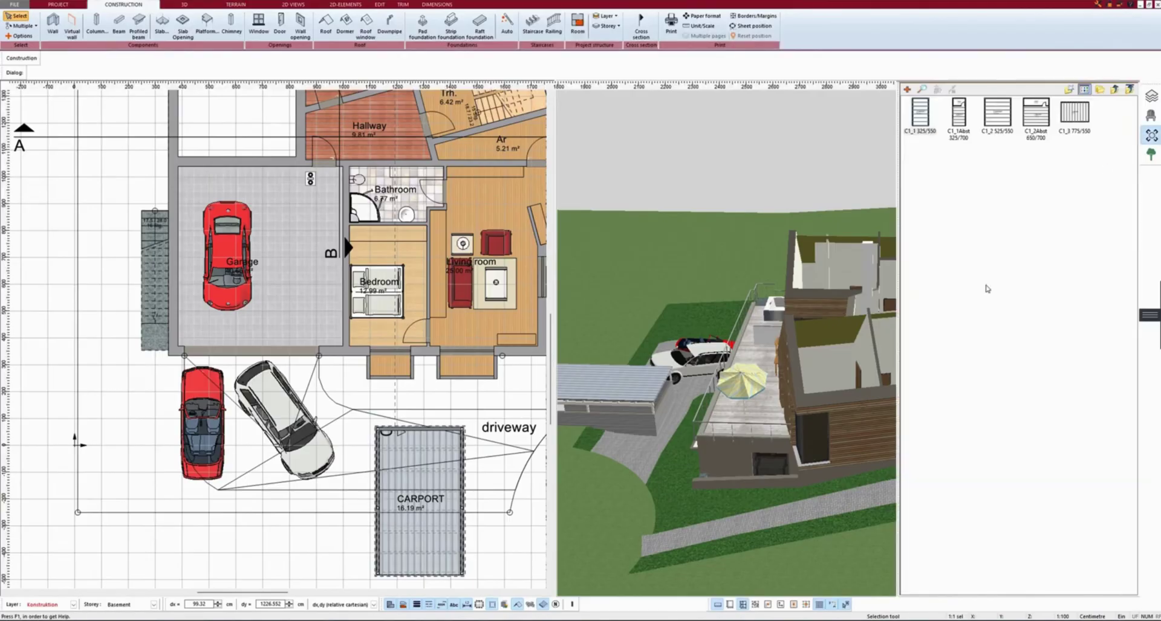
click(1115, 91)
click(1114, 90)
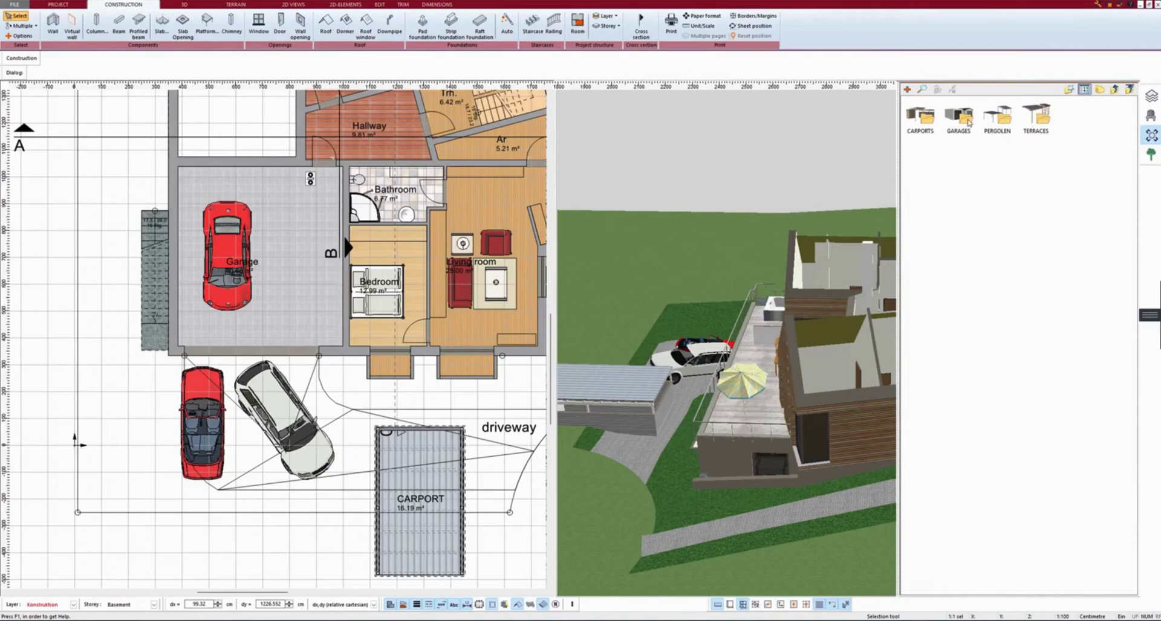
click(1115, 90)
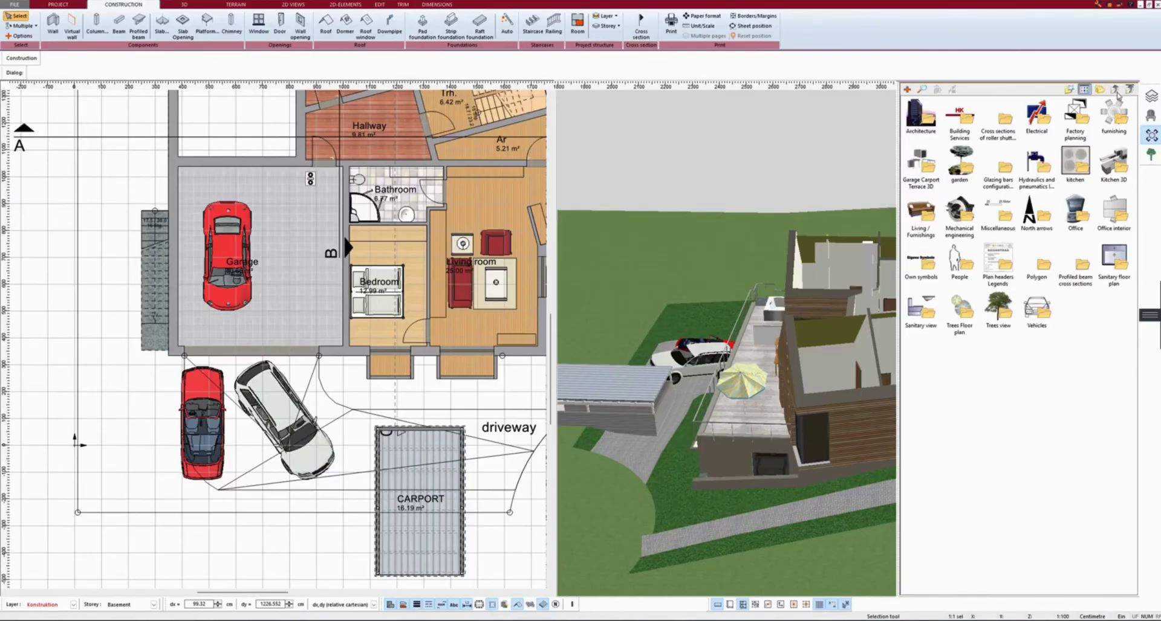
click(1151, 134)
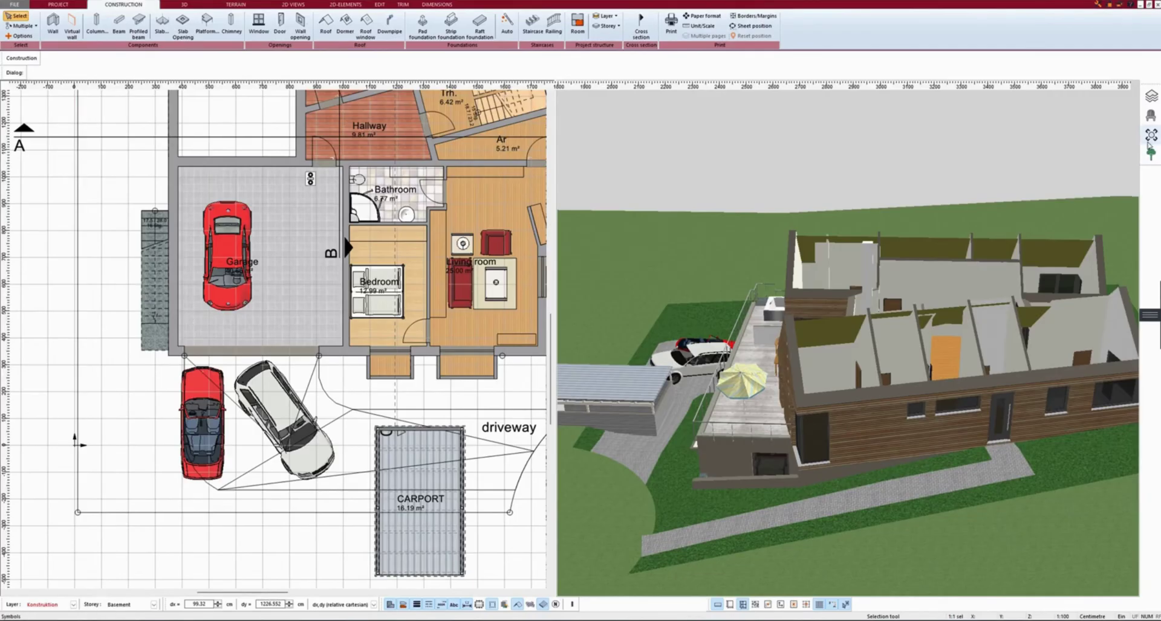
click(687, 261)
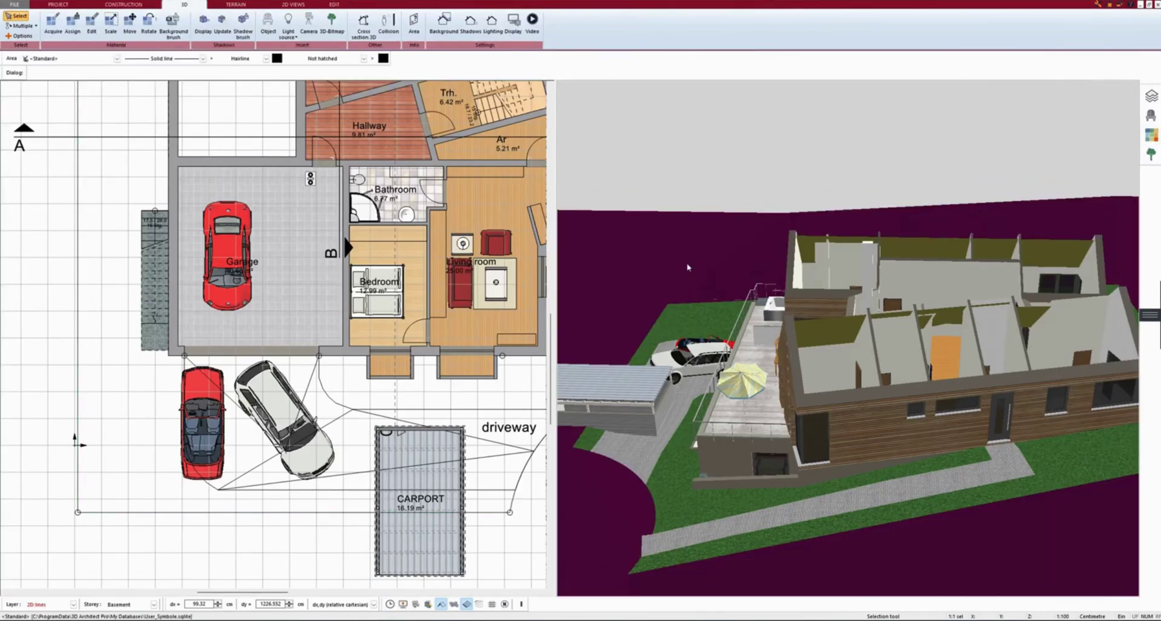
- Pick 'Copy of masonry' from the masonry materials folder to activate Assign
click(1149, 137)
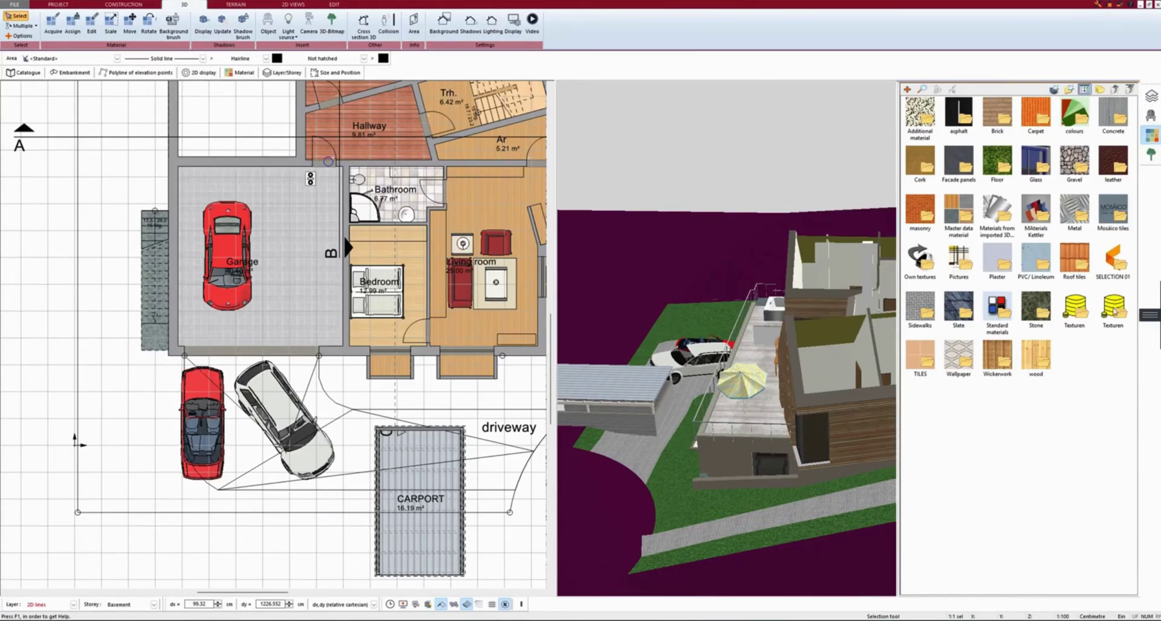
double_click(929, 215)
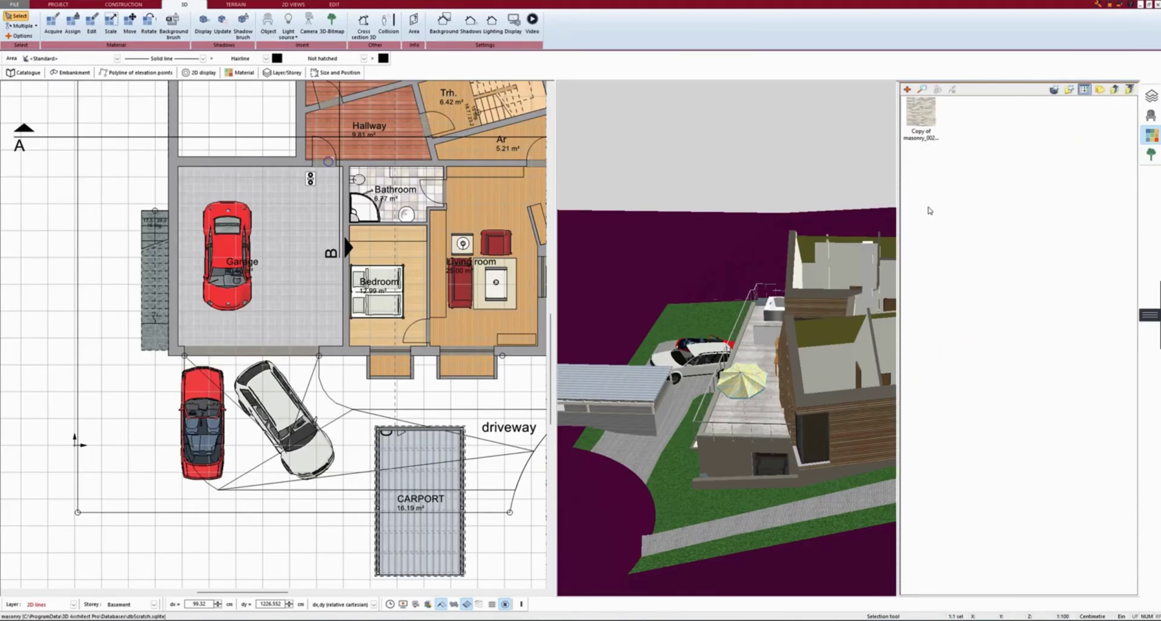
click(920, 112)
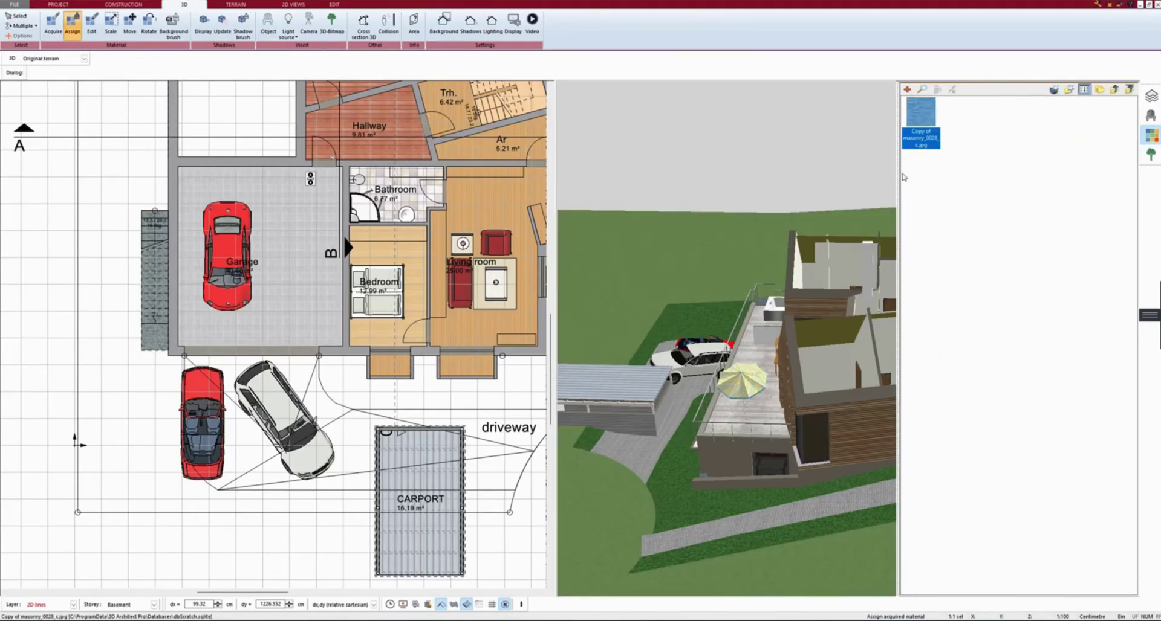
click(853, 424)
- Set Locked storeys and Locked layers to None, then close the storey and layer managers
click(1150, 96)
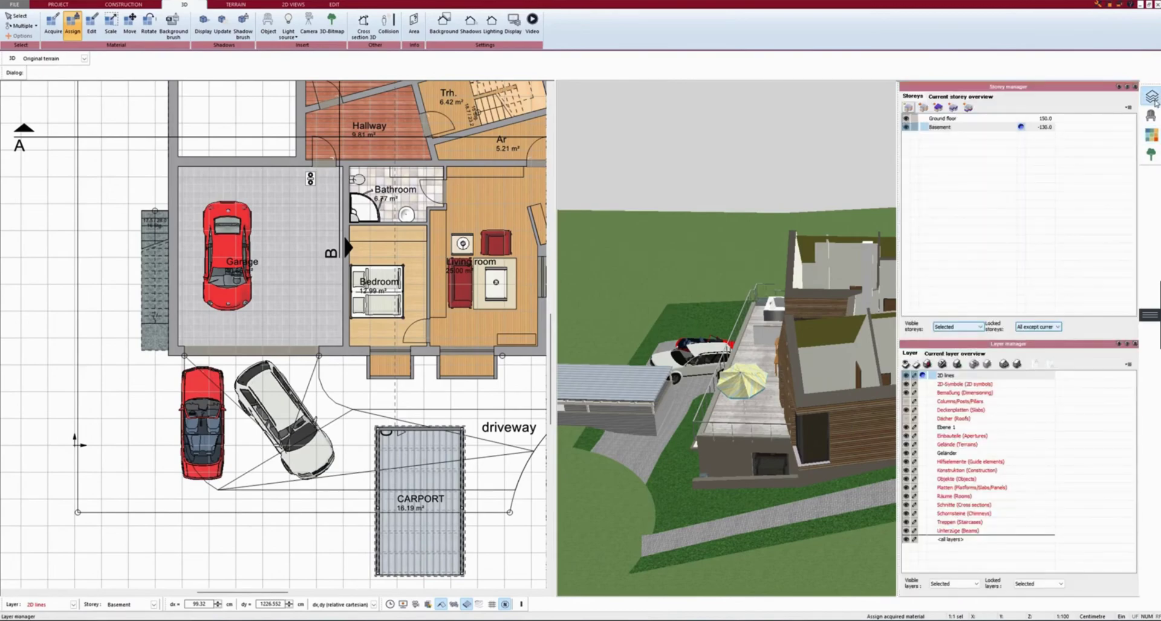
click(1050, 327)
click(1040, 341)
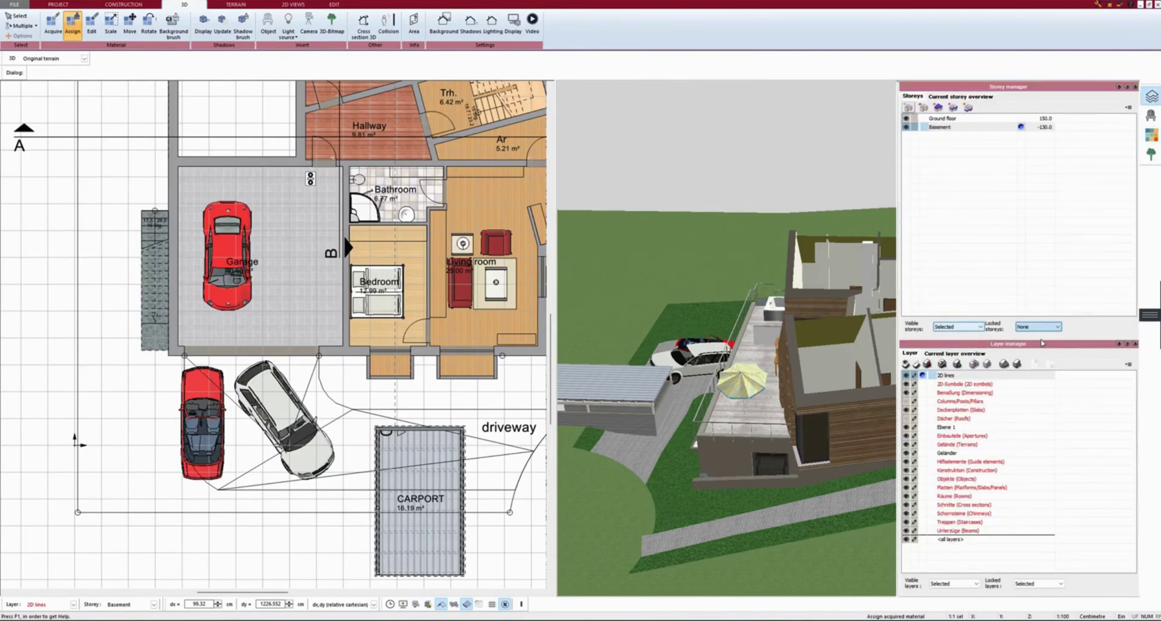
click(1038, 584)
click(1034, 598)
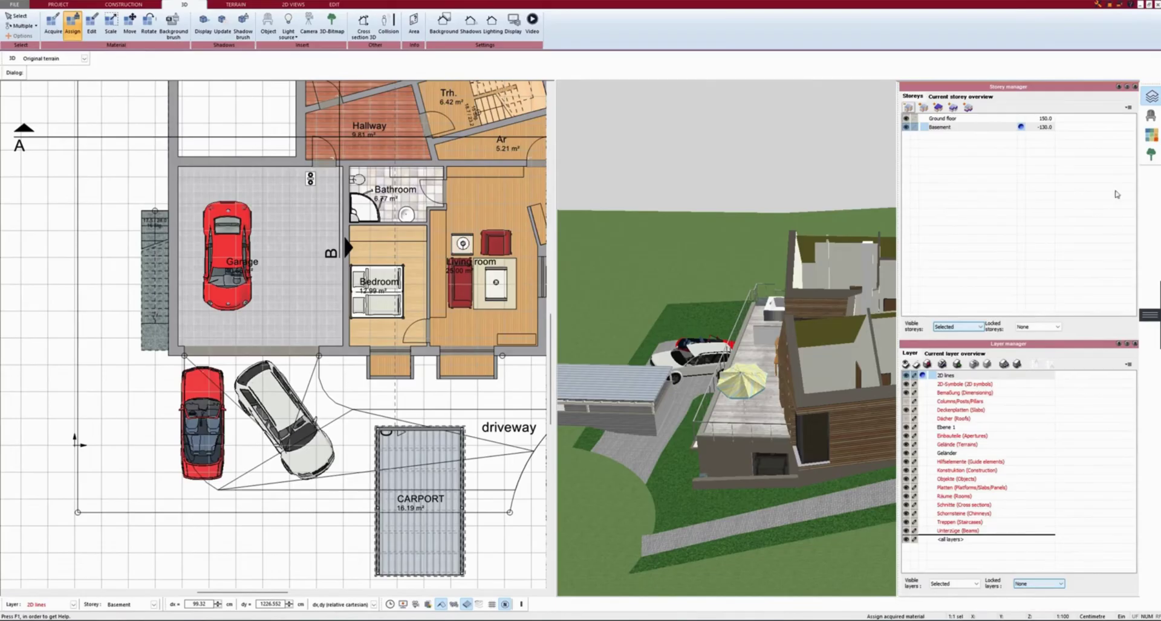
click(1151, 96)
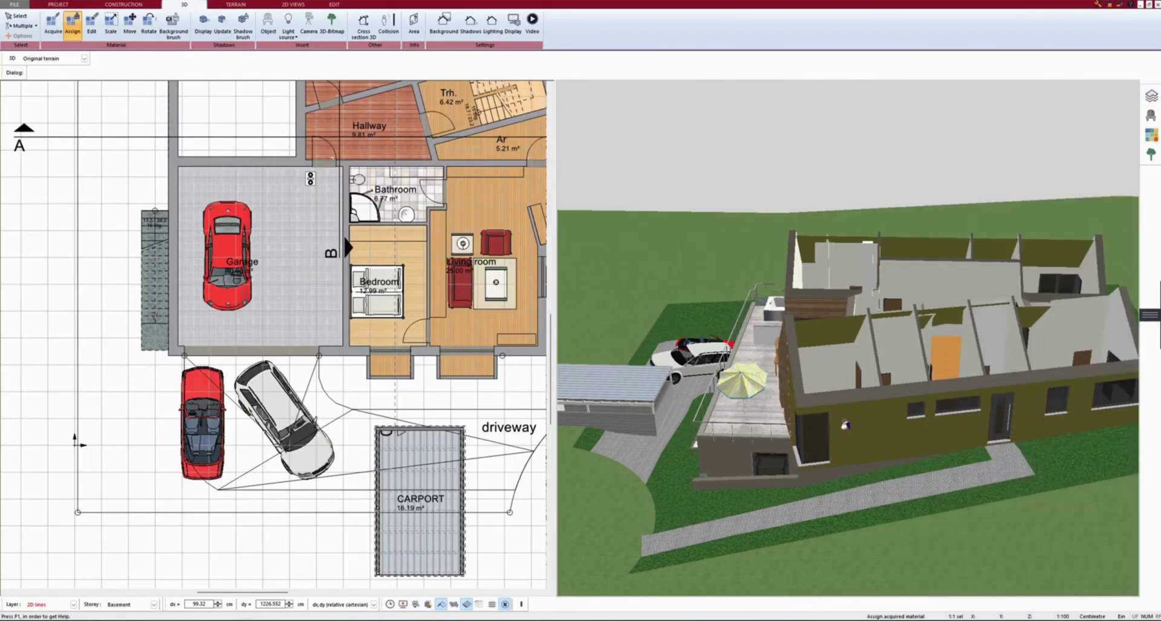
- Zoom and orbit the 3D house to show its terrace side
scroll(906, 440, up, 3)
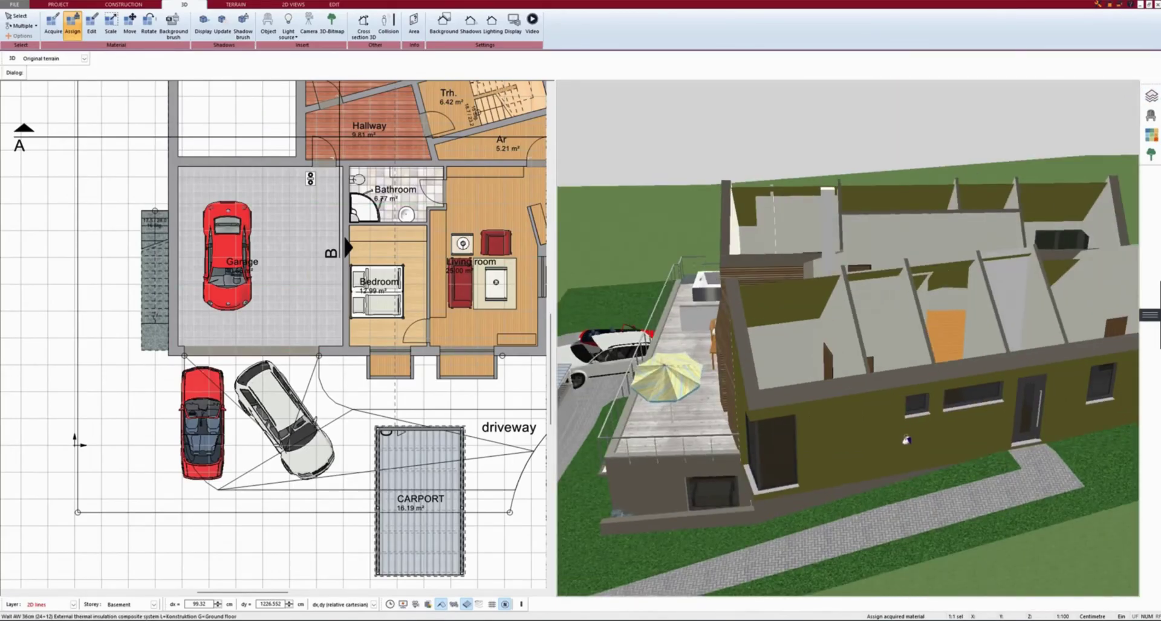
drag(906, 440, 1091, 112)
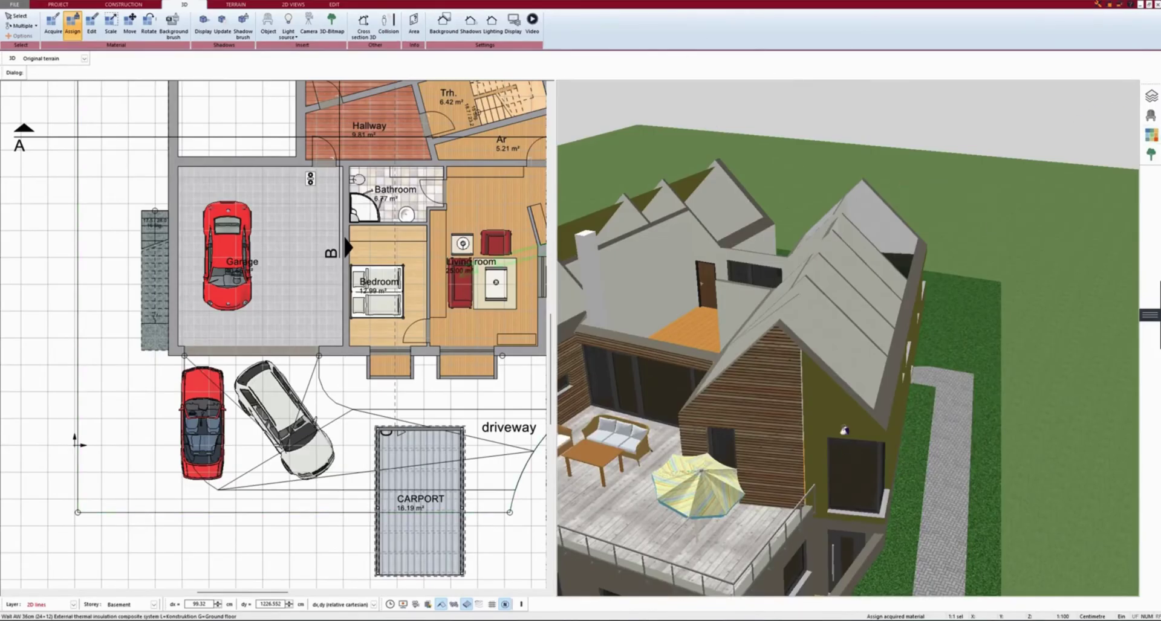
drag(794, 402, 641, 200)
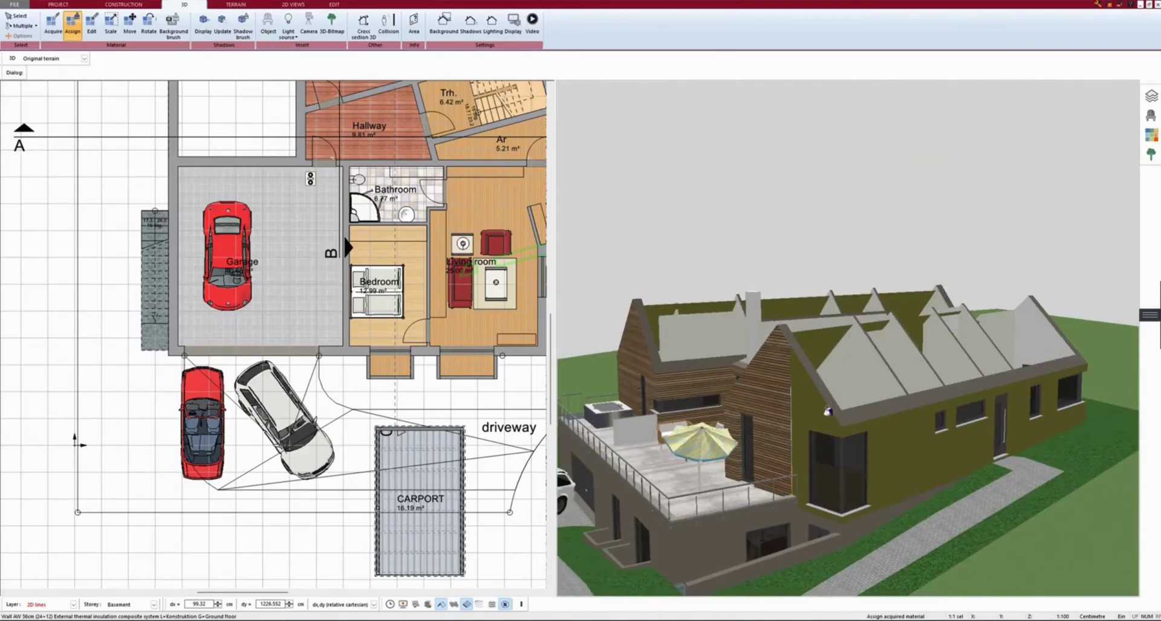
- Set the 3D lighting brightness to 1.30, recalculate the shadows and apply
click(492, 24)
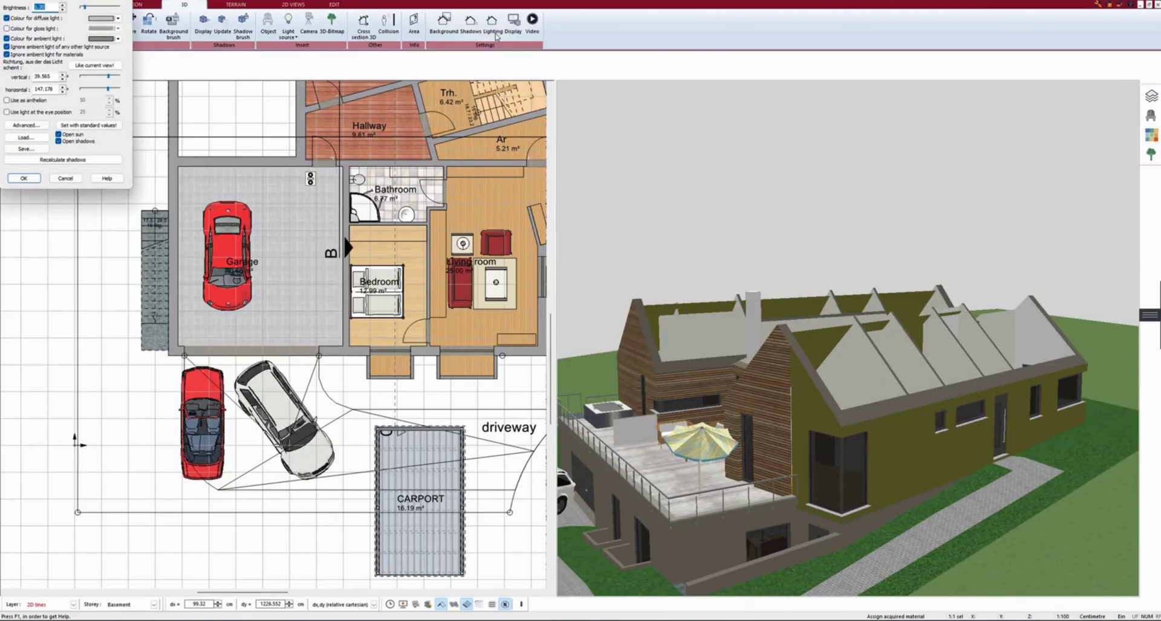
click(73, 161)
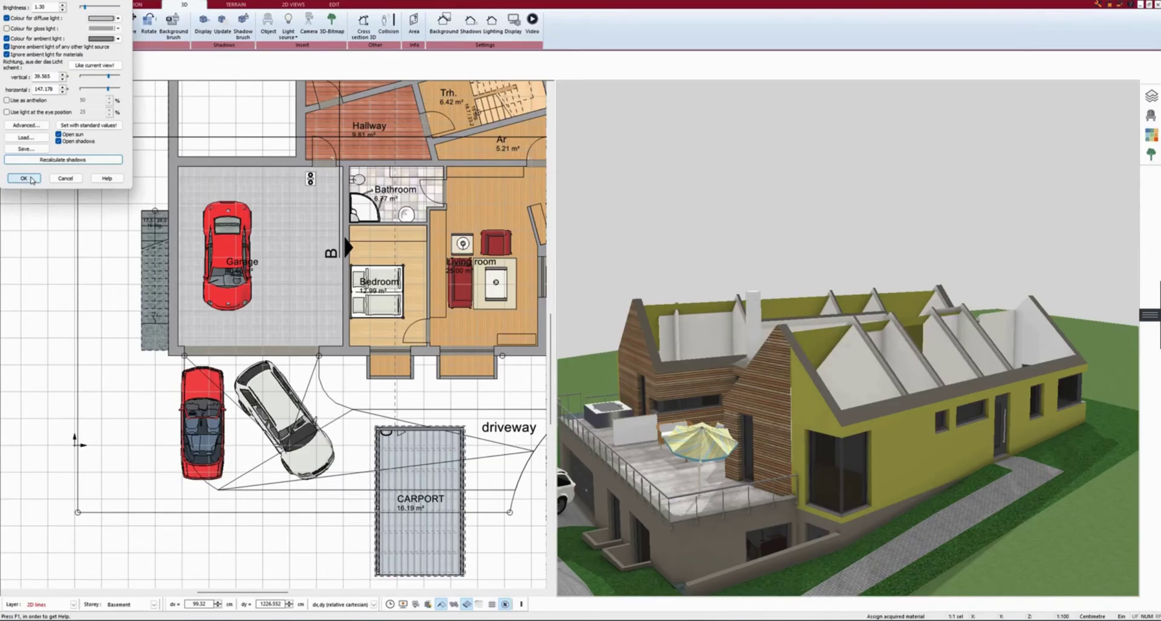
click(24, 179)
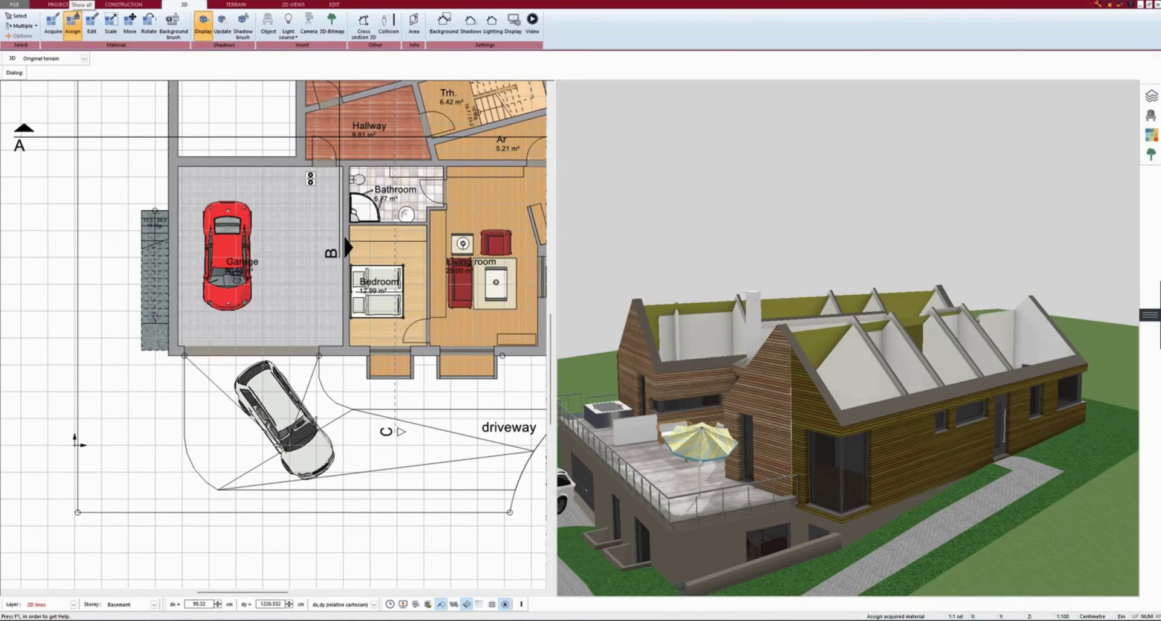
- Fit the whole site in view, switch to the Construction tools and pan across empty grid
click(73, 2)
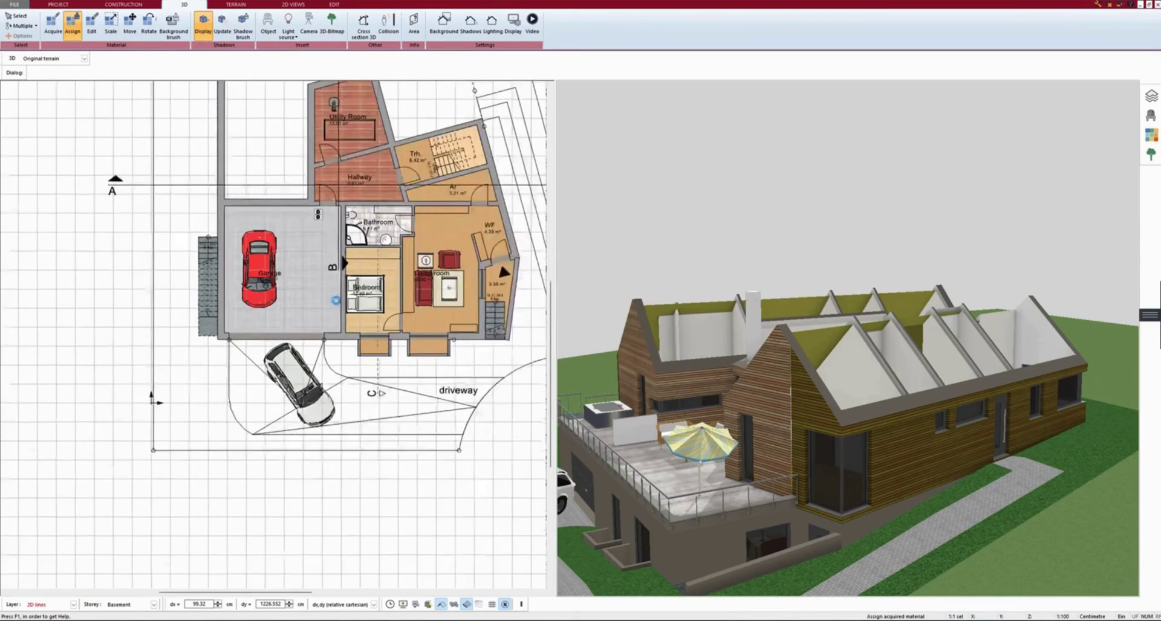
click(123, 4)
scroll(321, 342, down, 5)
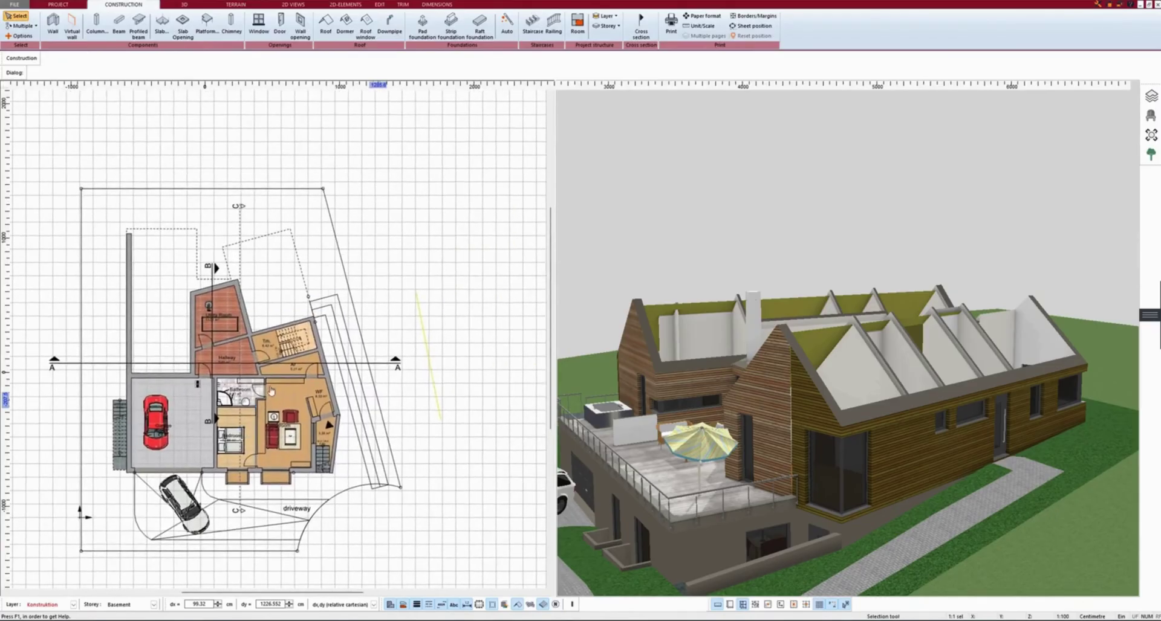
scroll(342, 325, down, 3)
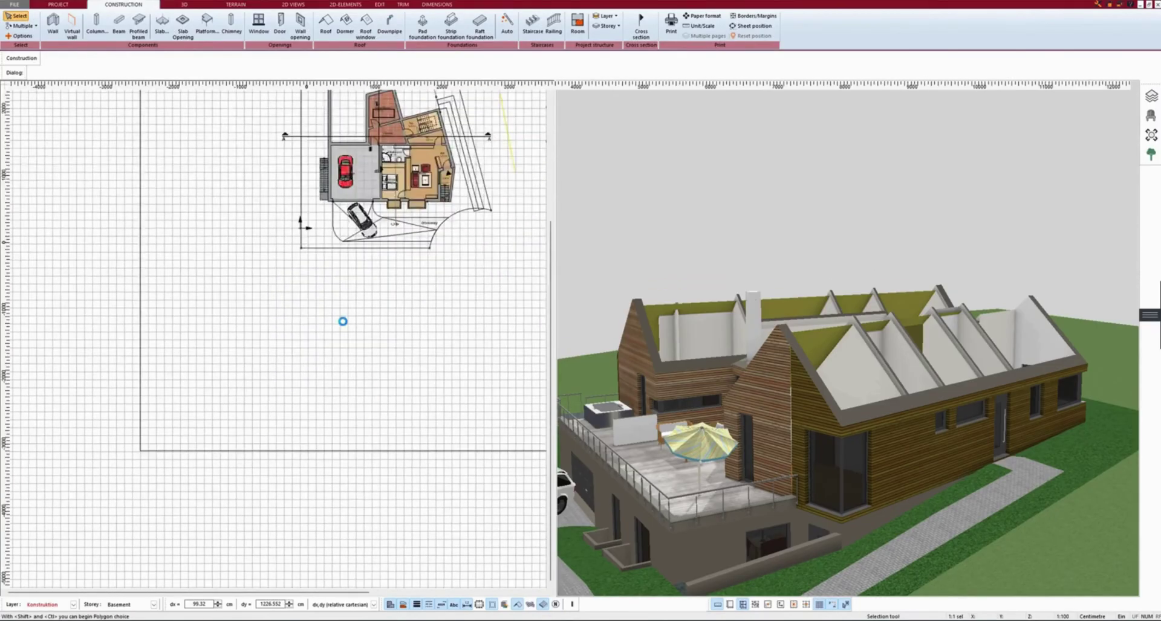
scroll(363, 266, down, 2)
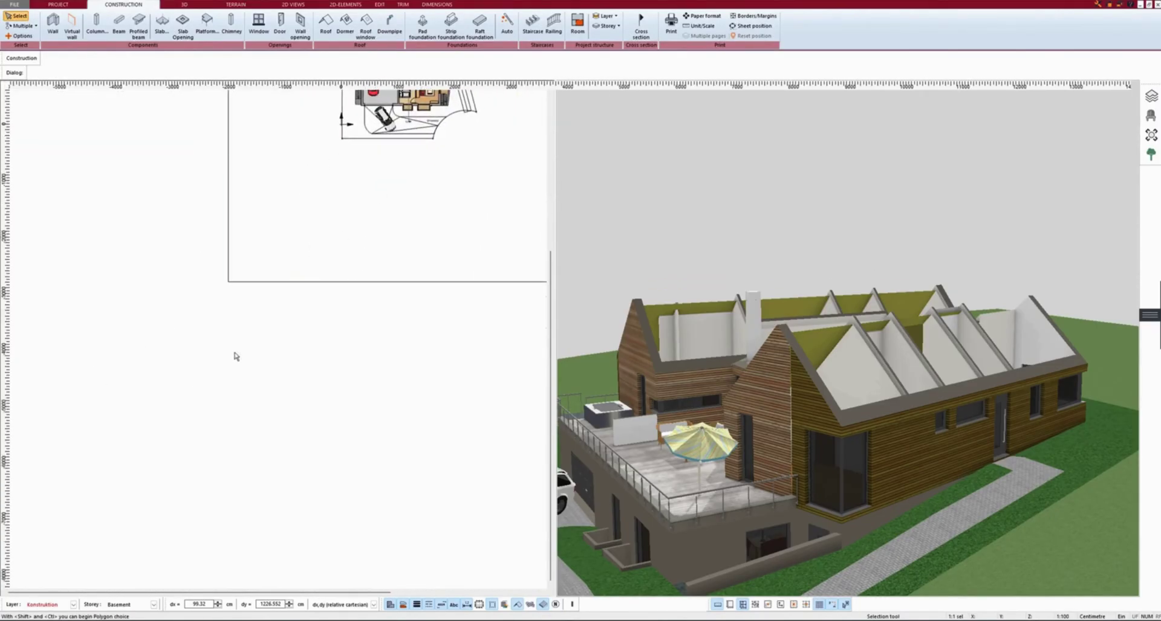
scroll(322, 365, down, 3)
scroll(150, 433, up, 3)
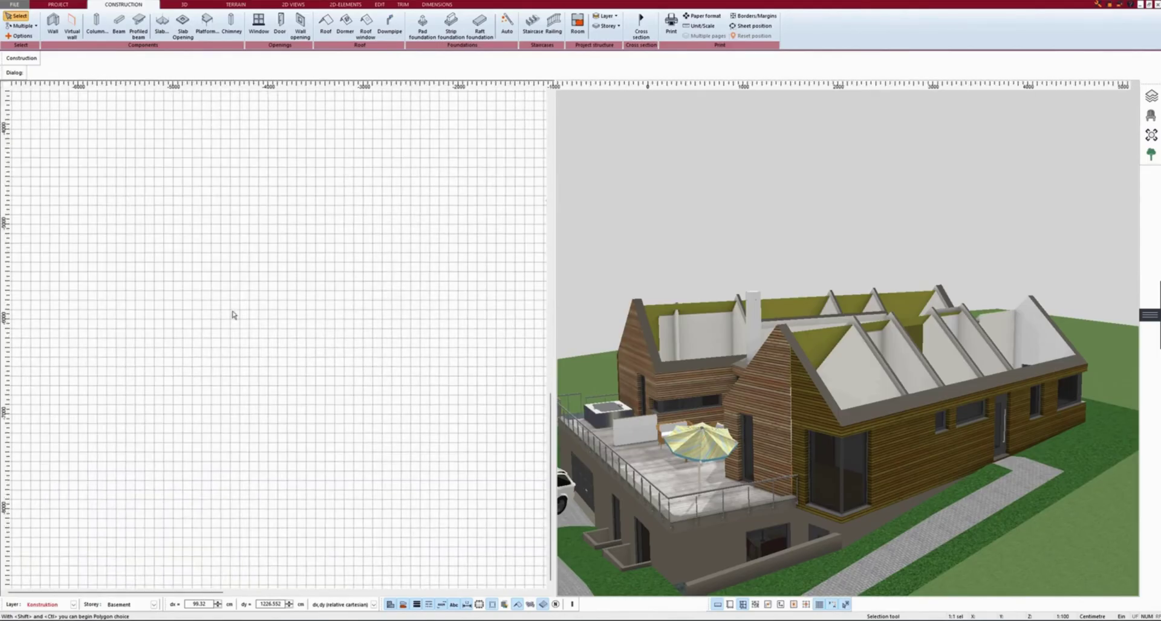
scroll(222, 409, up, 1)
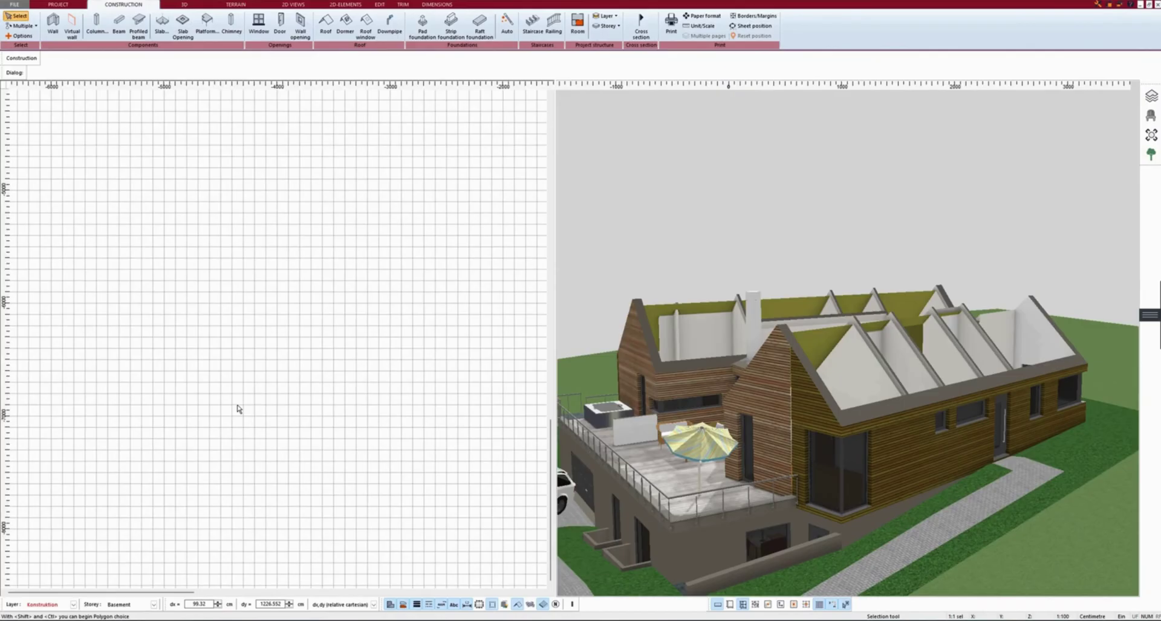
middle_drag(240, 404, 259, 344)
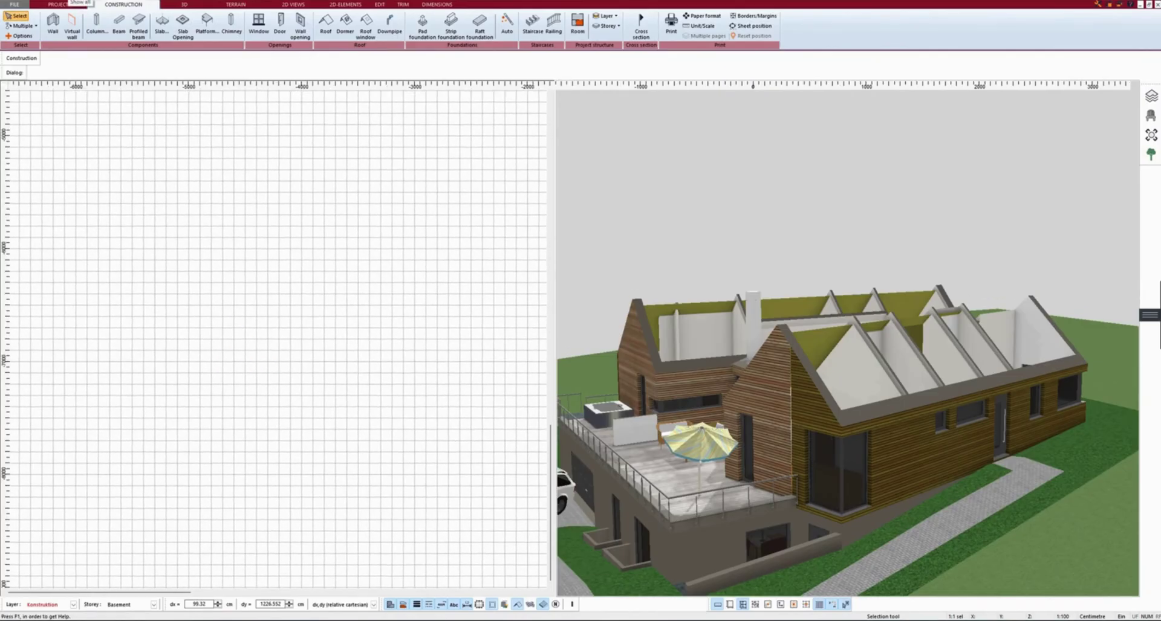
- Draw a short diagonal trial wall in empty space away from the house
key(Home)
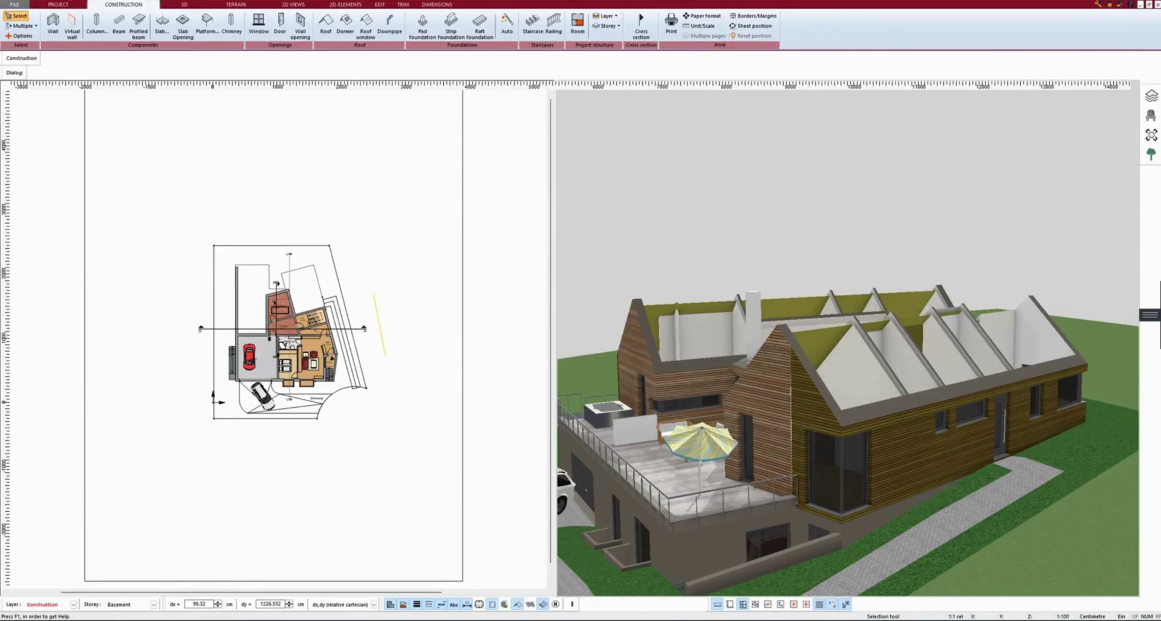
middle_drag(234, 451, 245, 370)
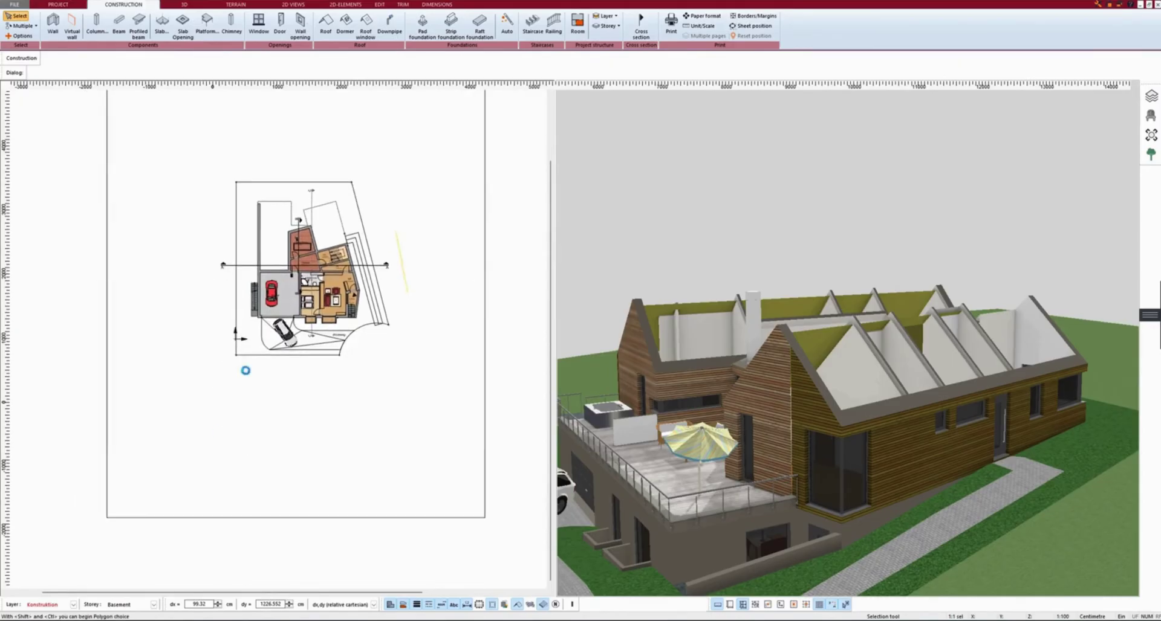
middle_drag(181, 500, 407, 181)
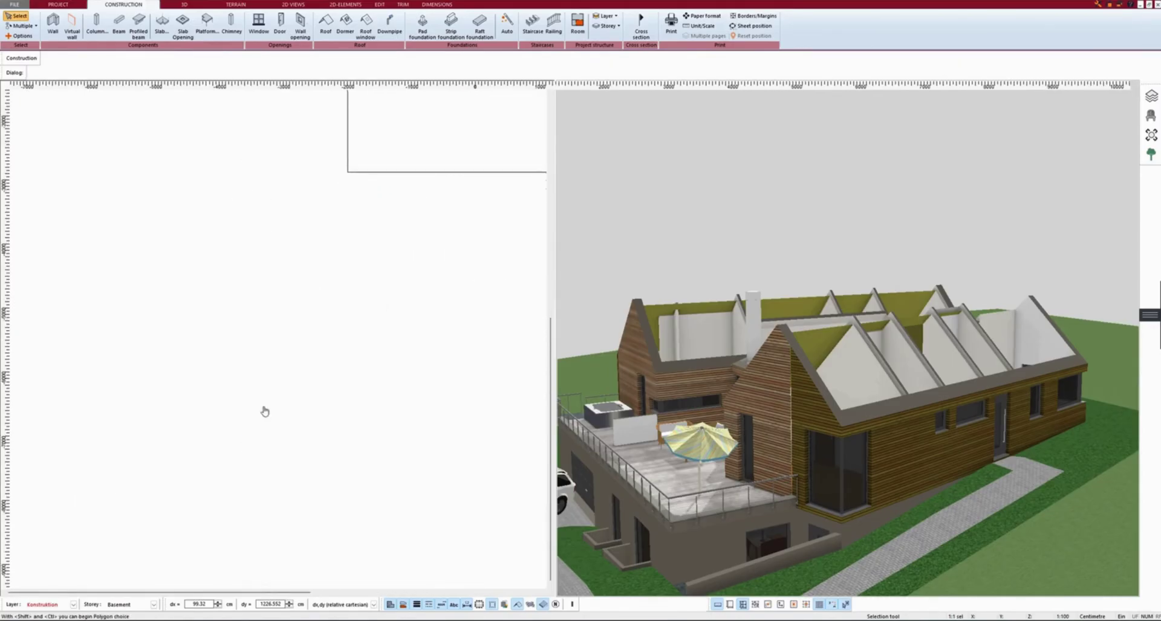
middle_drag(264, 412, 278, 262)
click(52, 25)
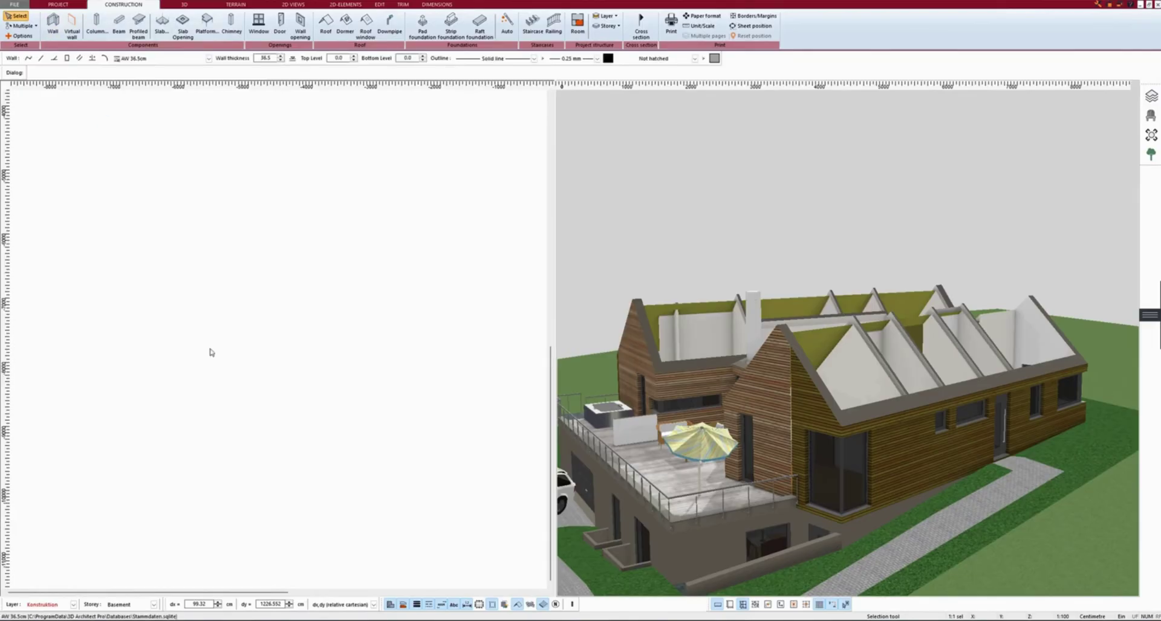
click(148, 364)
click(201, 425)
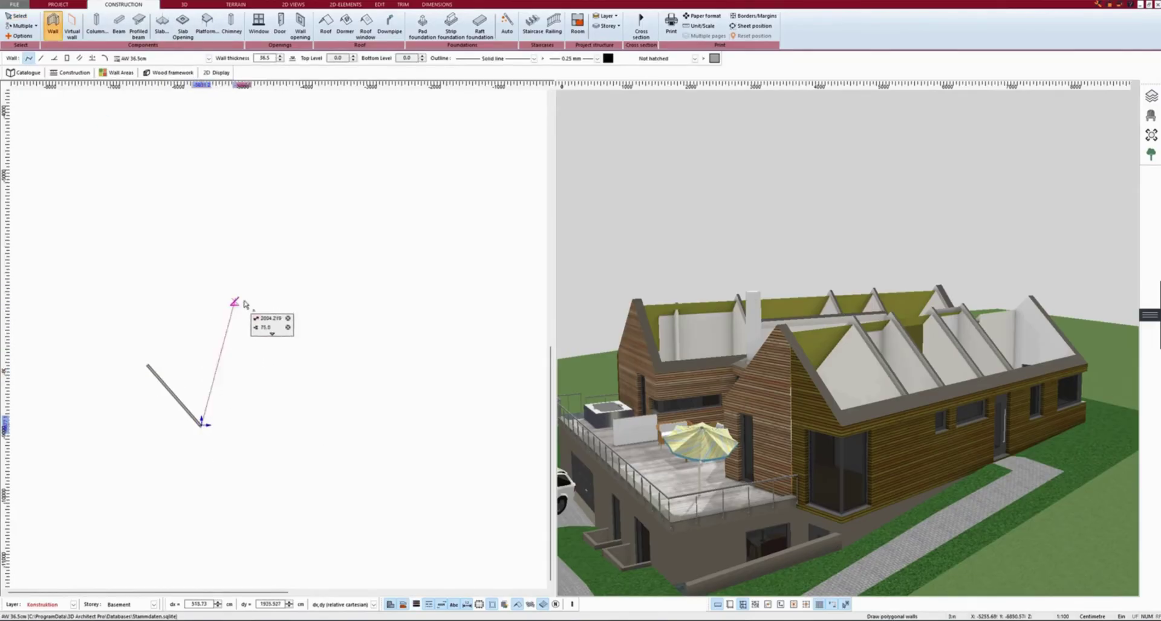
- Pan and zoom the view back to the house plan
middle_drag(401, 218, 184, 477)
middle_drag(419, 198, 261, 462)
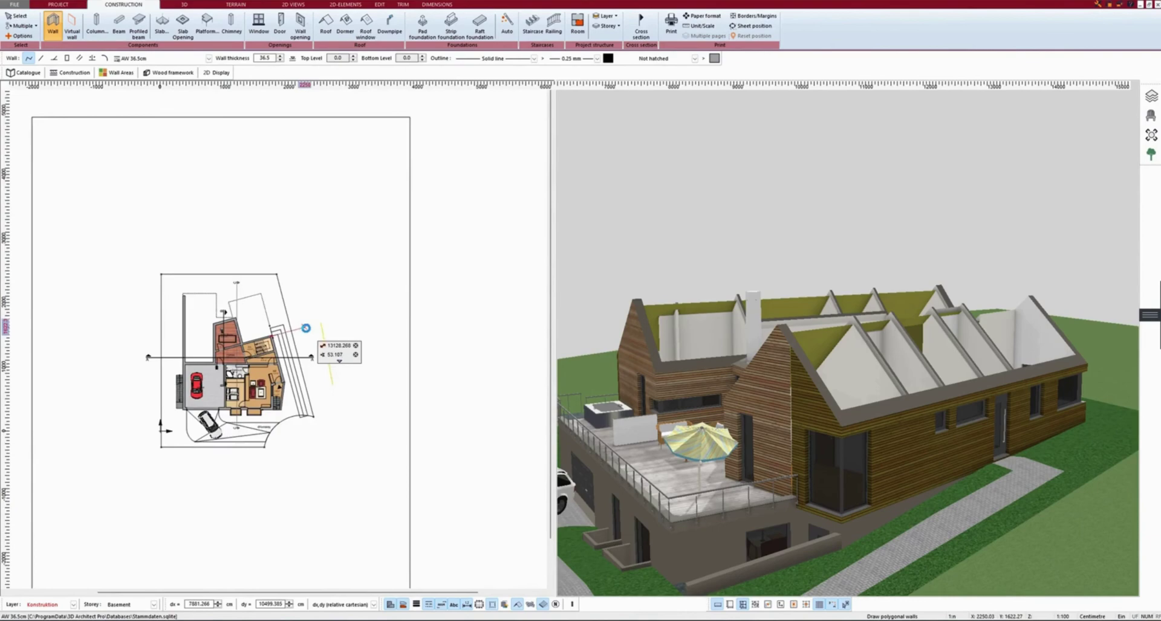
scroll(138, 477, up, 3)
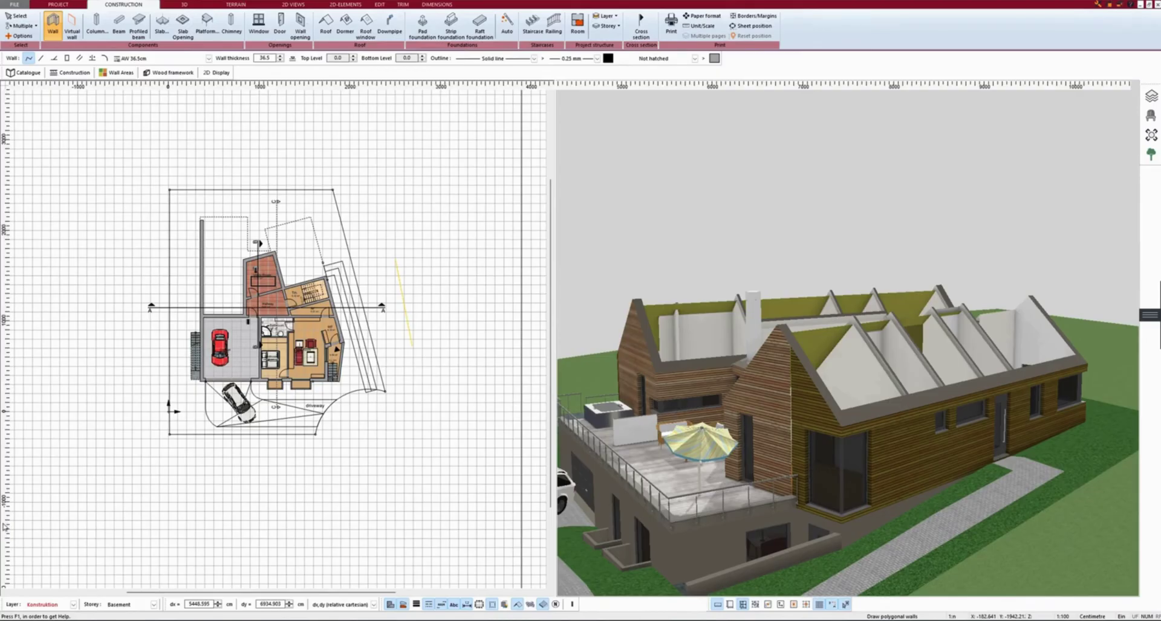
scroll(121, 579, down, 3)
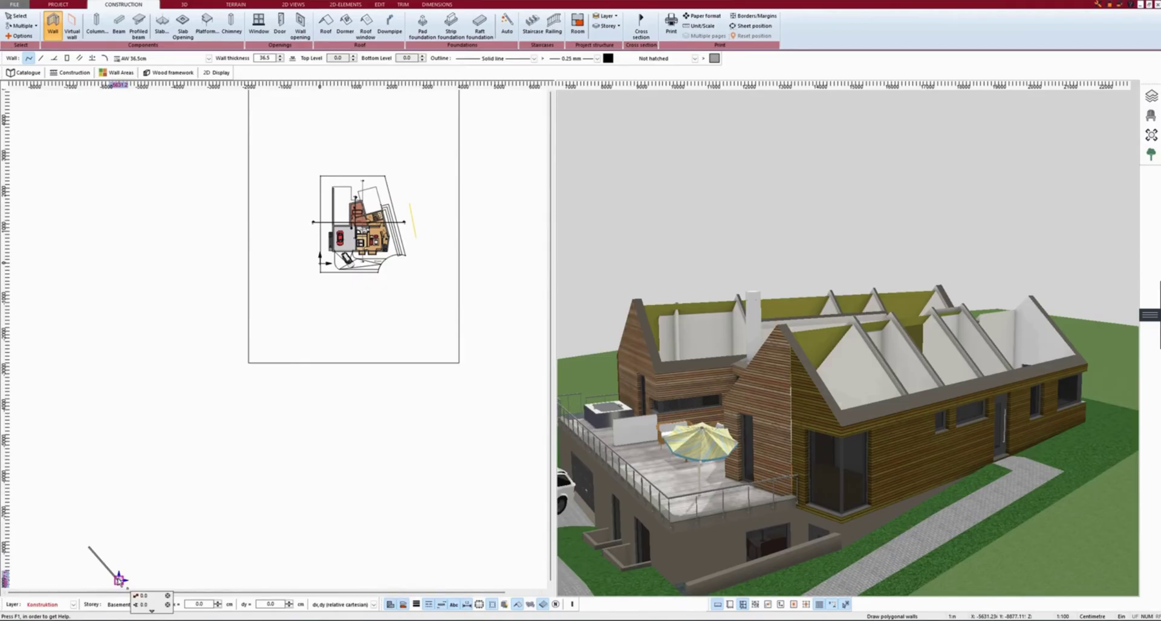
- Delete the diagonal trial wall and zoom in closer on the house plan
click(14, 16)
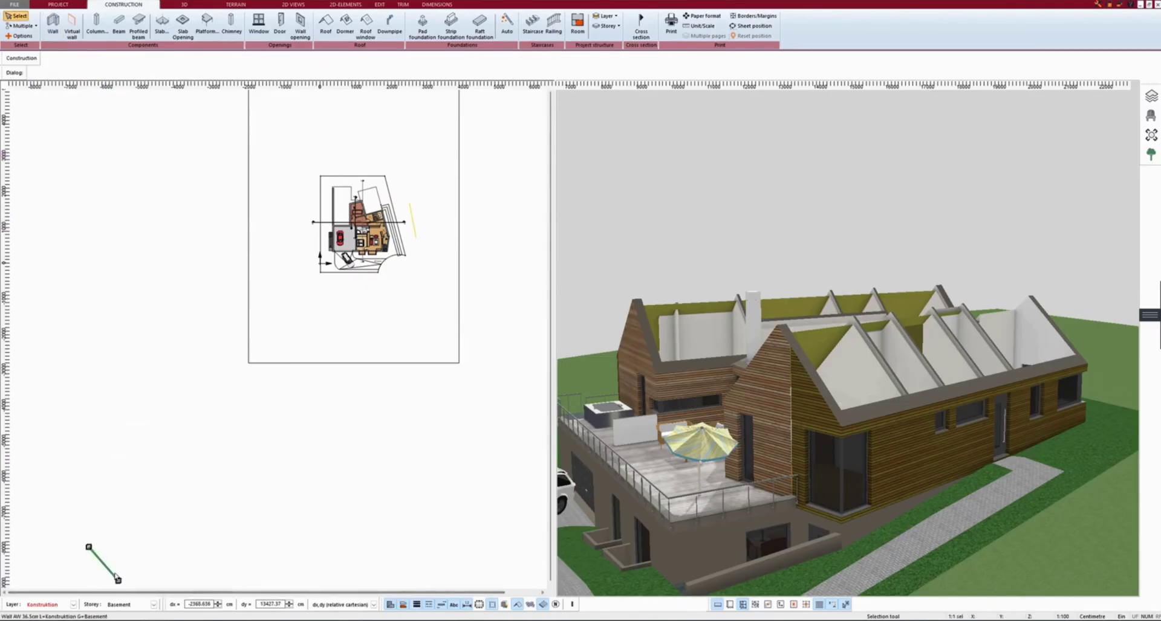
click(97, 556)
key(Delete)
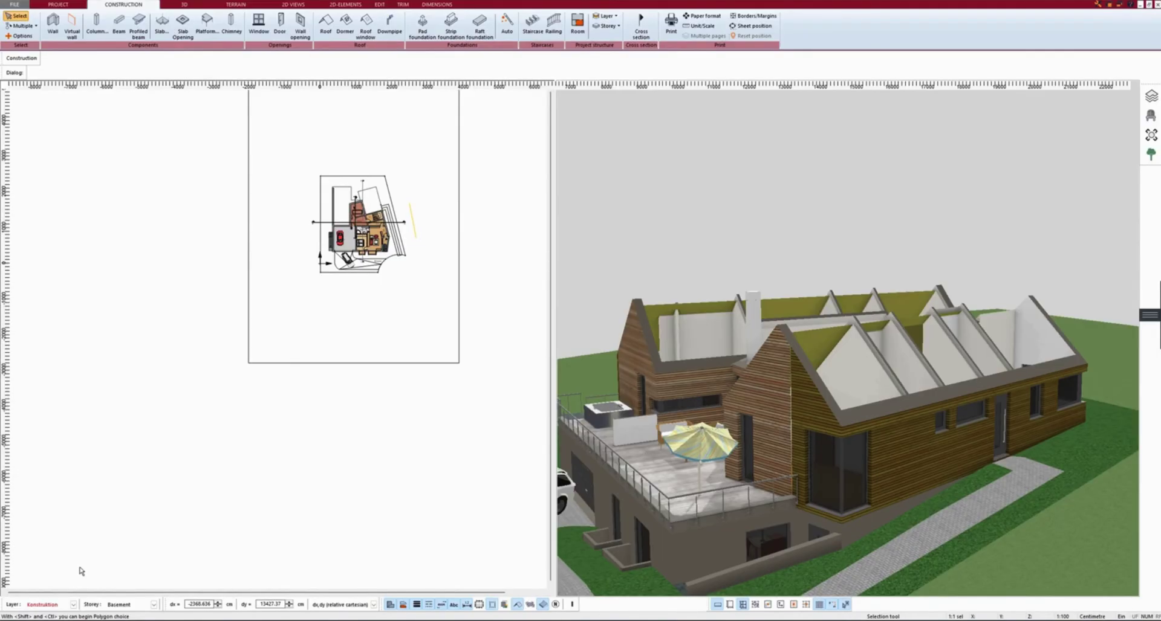
scroll(375, 214, up, 5)
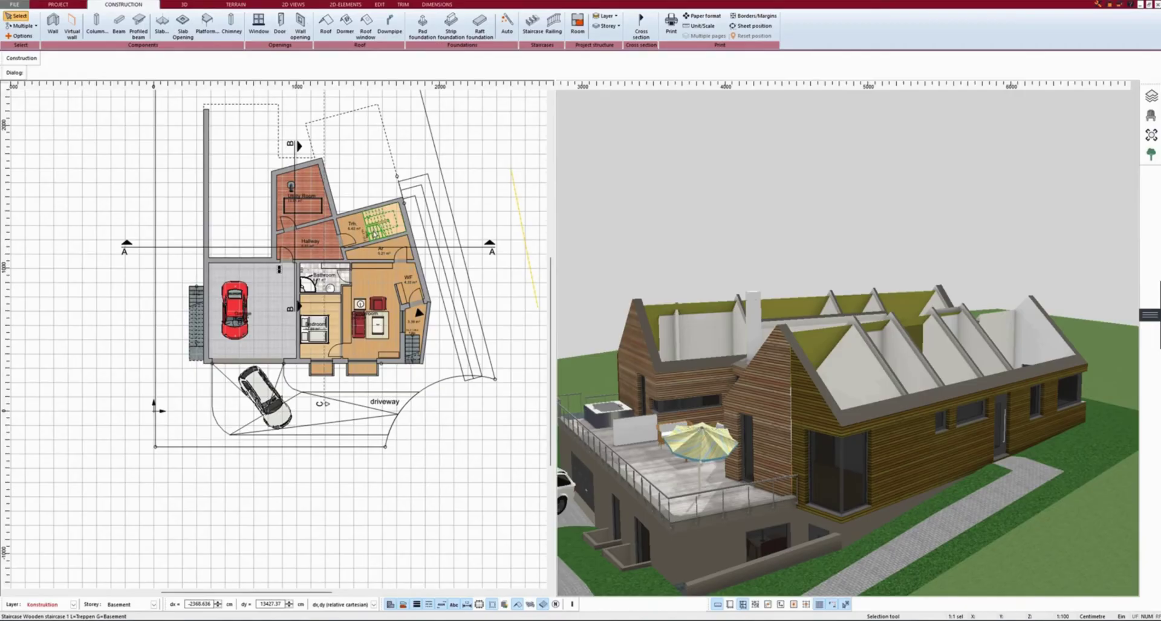
middle_drag(375, 232, 278, 298)
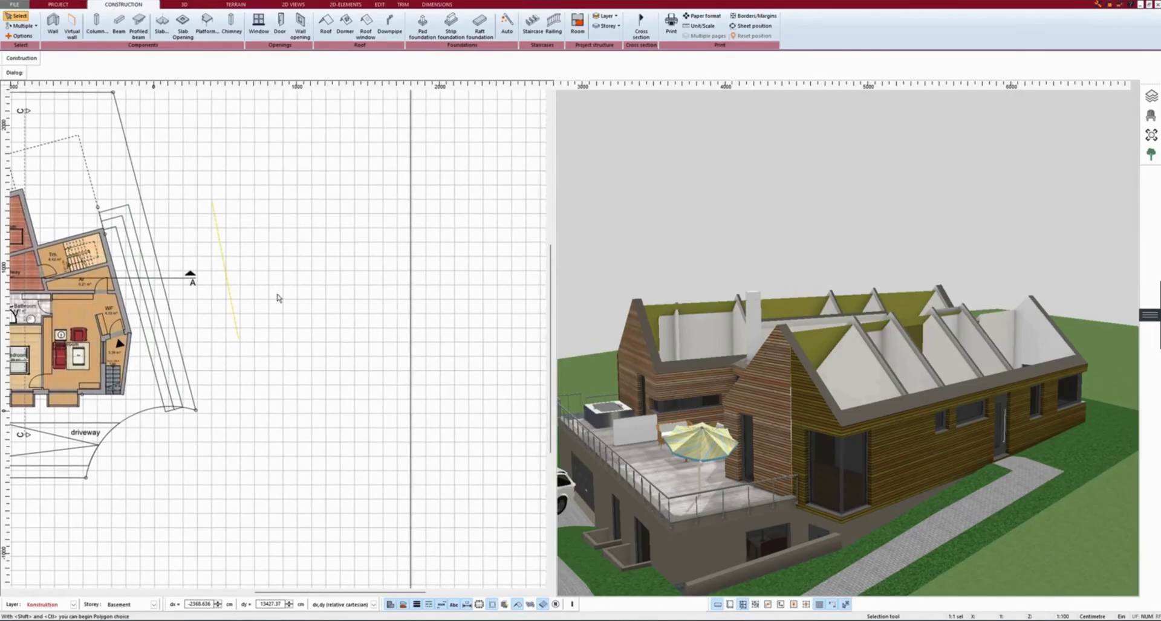
- Switch to a single full-size plan window and pan toward the empty grid
click(1120, 4)
mouse_move(1097, 68)
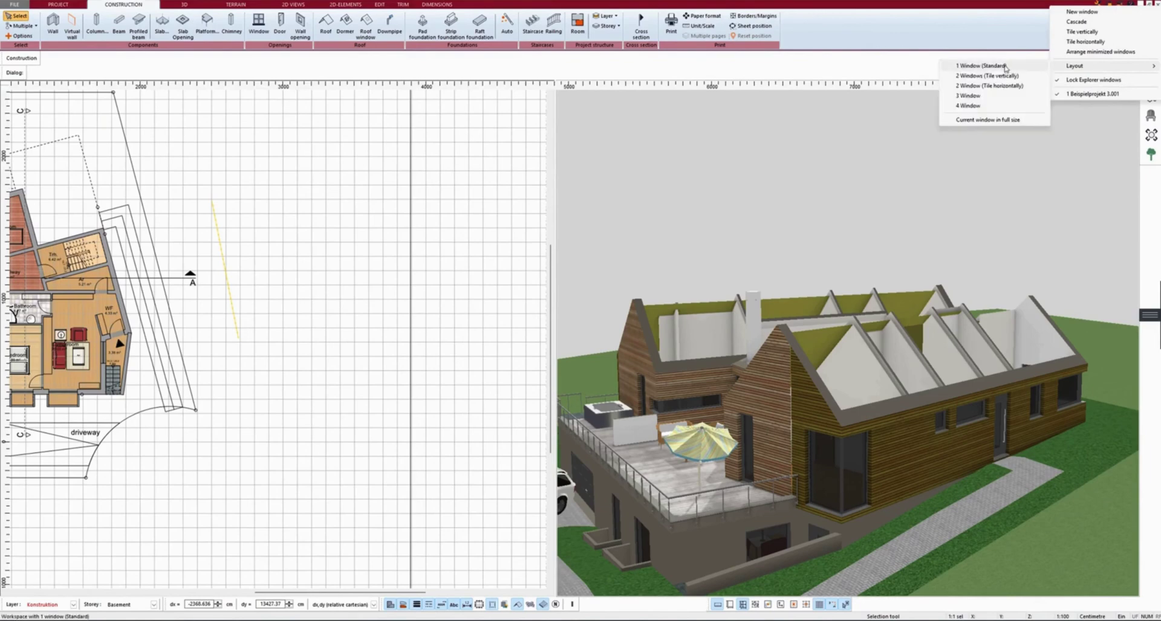
click(973, 65)
middle_drag(531, 274, 314, 292)
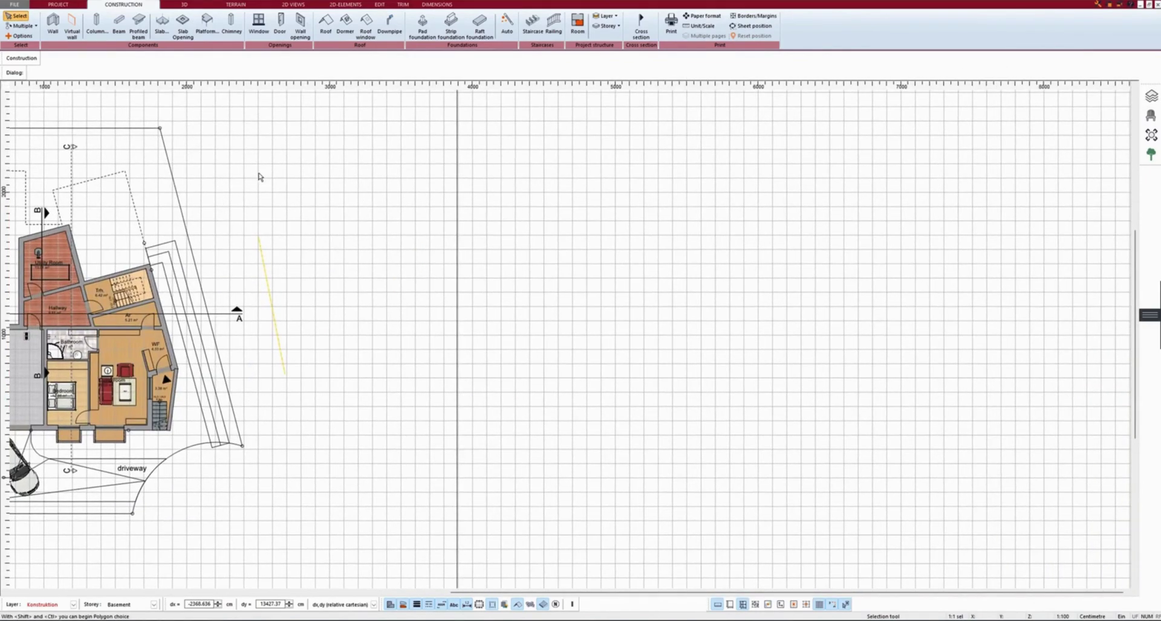
- Start a new blank project, answering the save prompt and closing the example project
click(15, 4)
click(24, 22)
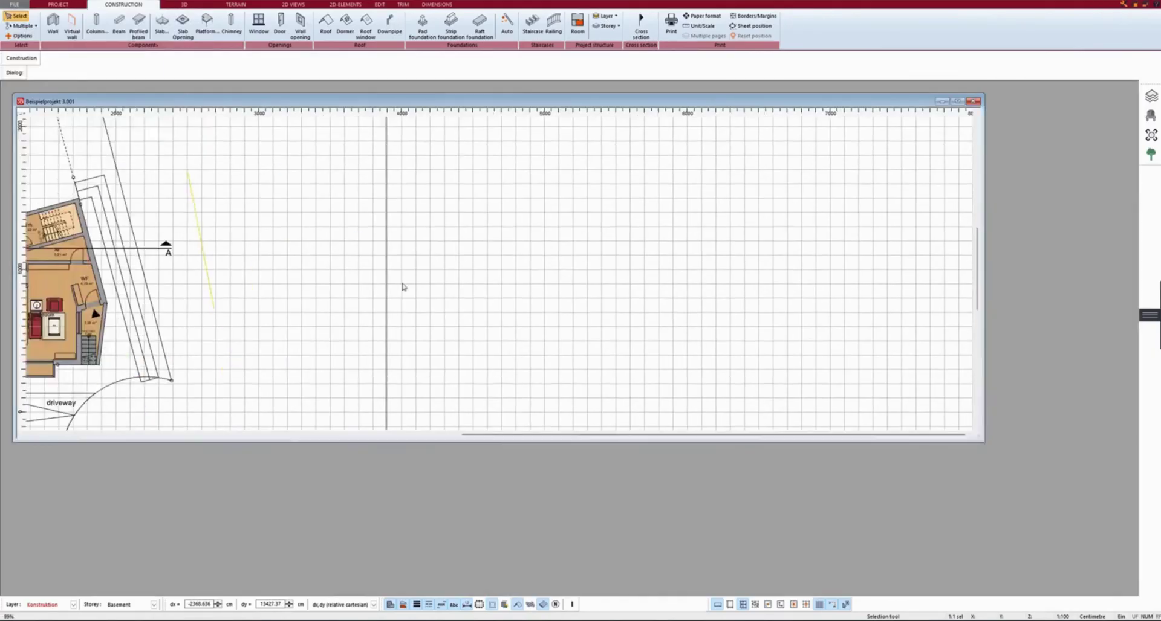
click(975, 103)
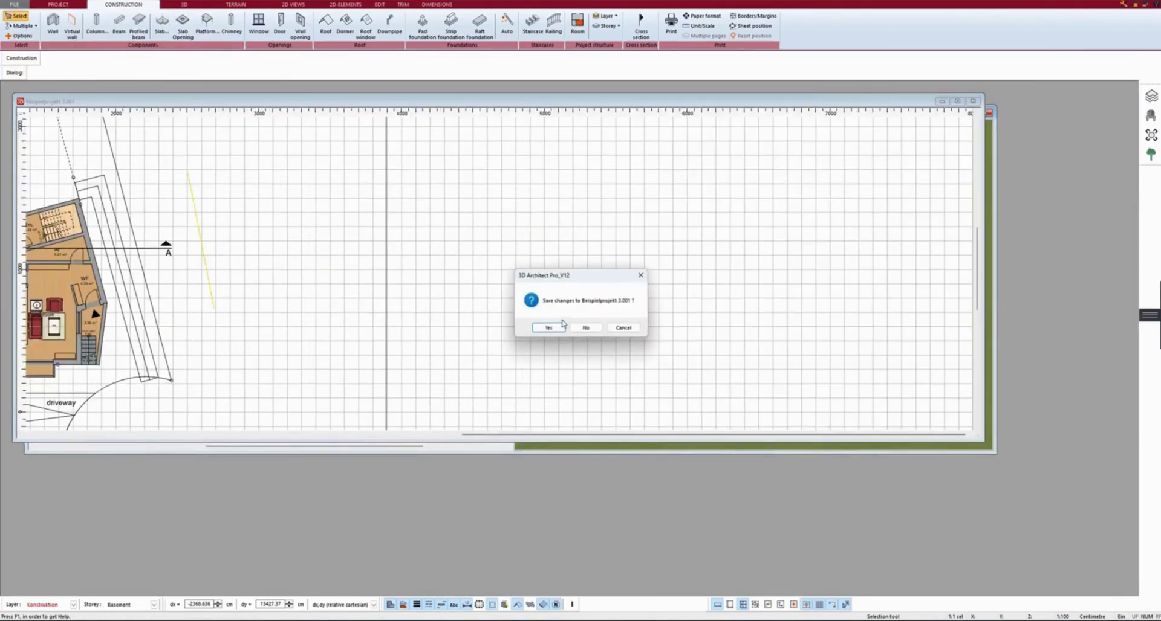
click(588, 329)
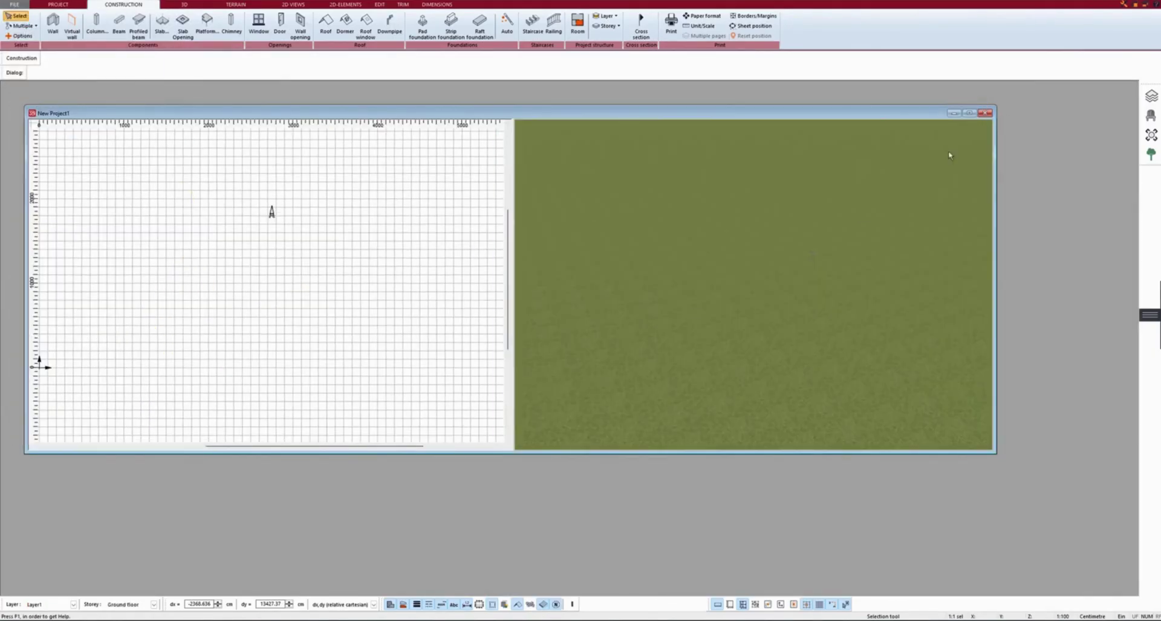
- Maximize New Project1 and set the layout to show only the 2D plan
click(973, 114)
click(1125, 6)
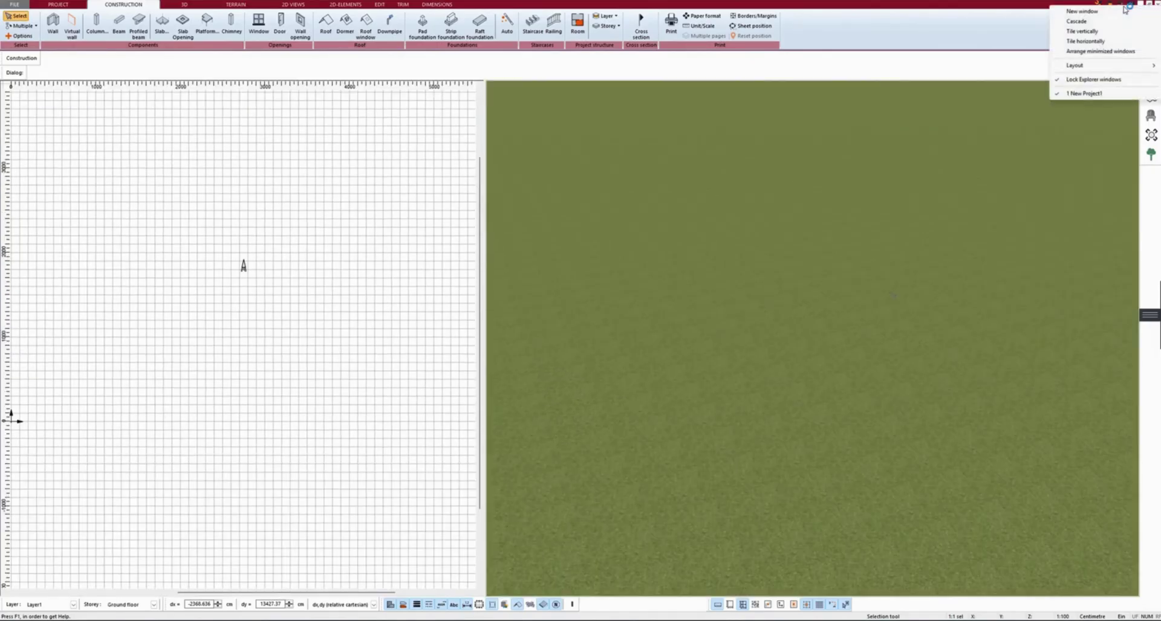
mouse_move(1098, 66)
click(1000, 67)
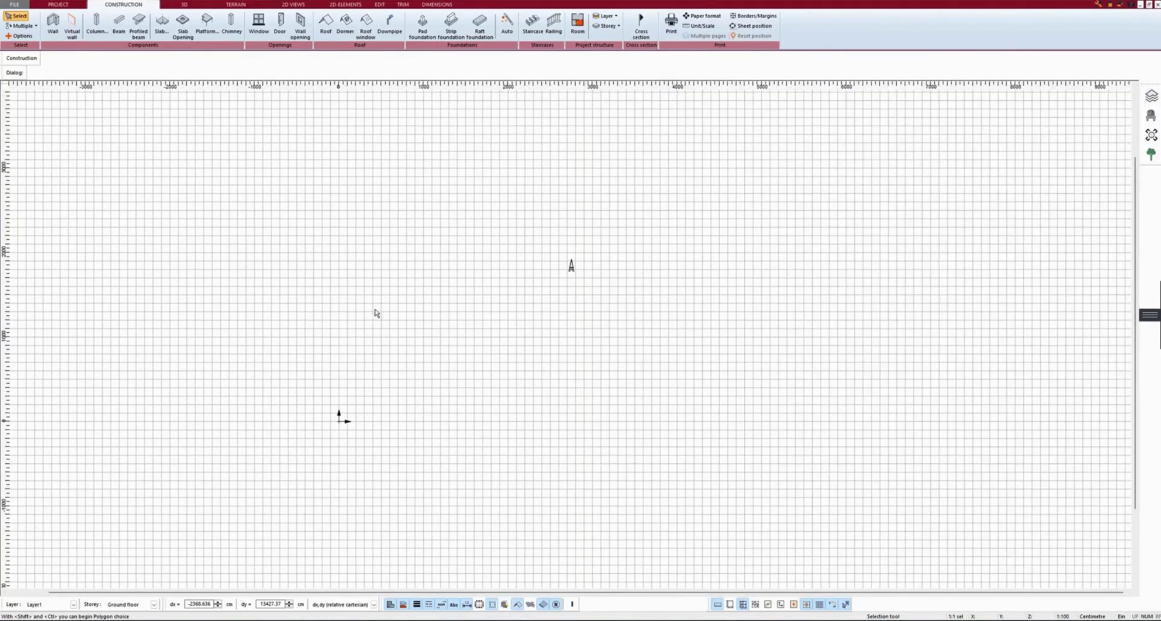
- Start the Wall tool and pick IW 11.5cm (thickness 11.5) from the wall Catalogue
click(52, 27)
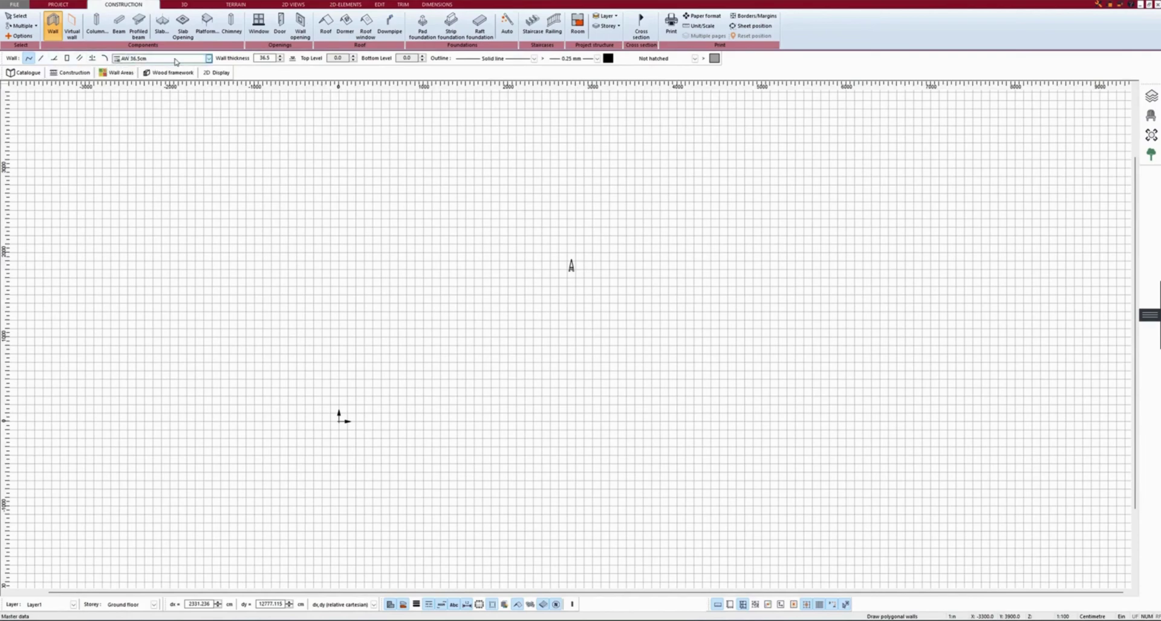
click(177, 61)
click(180, 61)
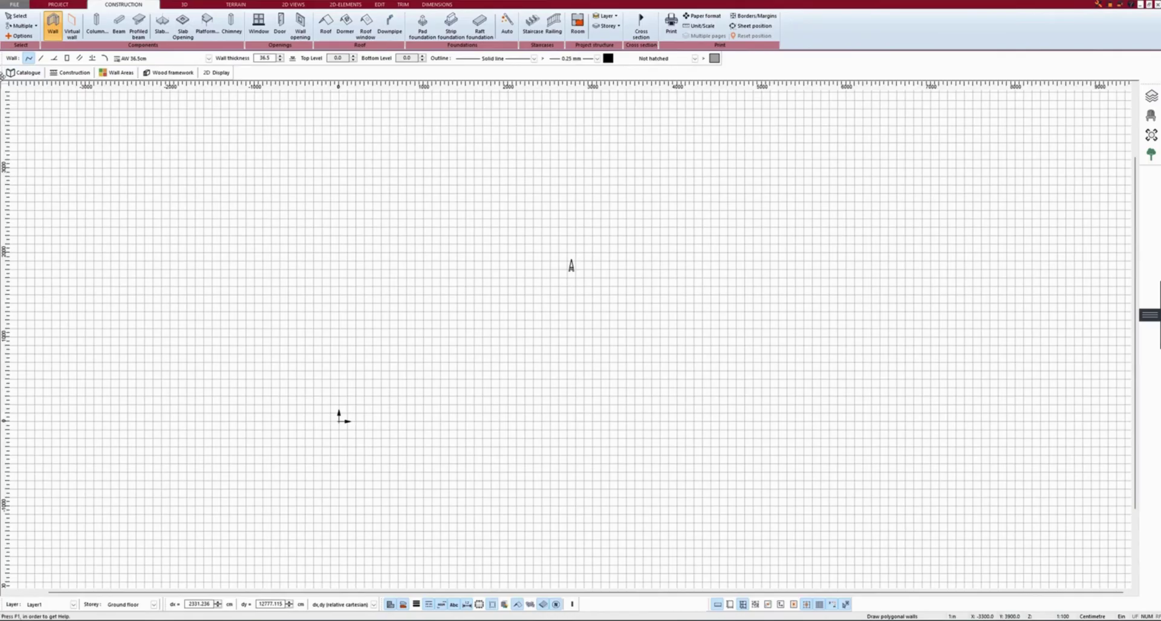
click(24, 72)
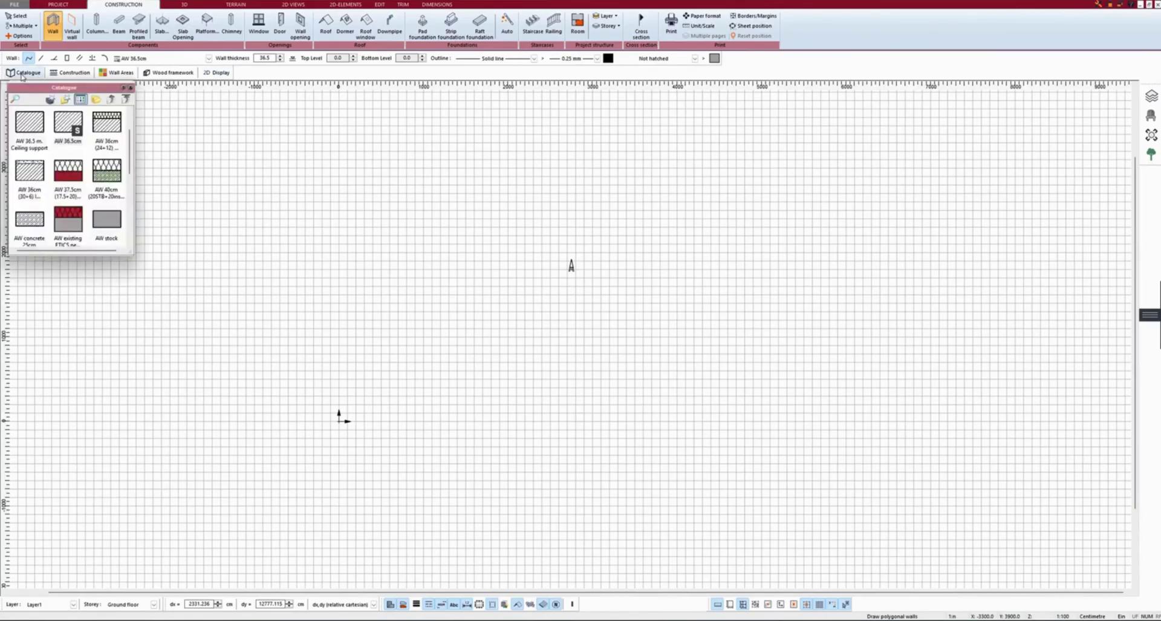
scroll(58, 179, down, 3)
scroll(58, 179, up, 5)
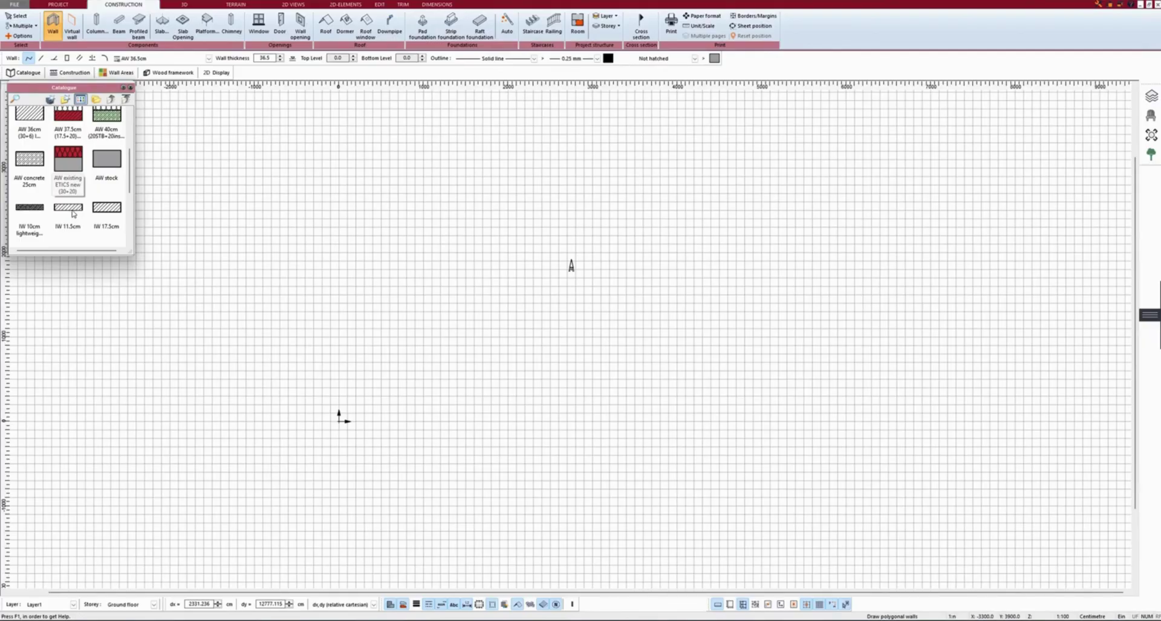
click(73, 214)
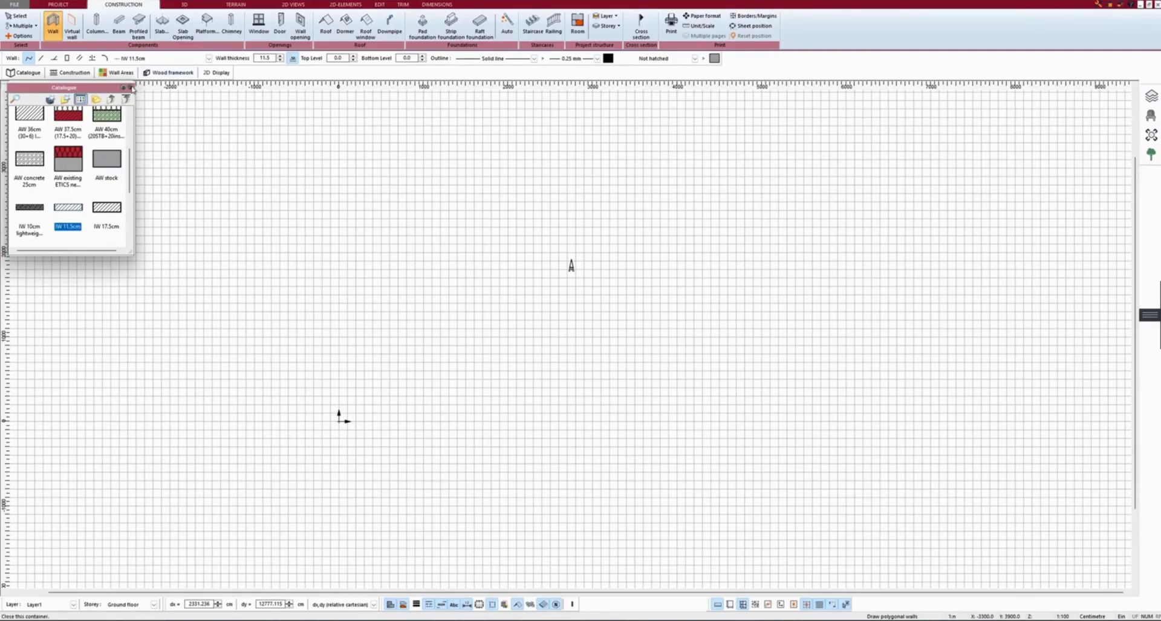
- Draw four 11.5 cm walls as a closed rectangle, forming Room 1 of 29.67 m²
click(271, 202)
scroll(269, 247, up, 5)
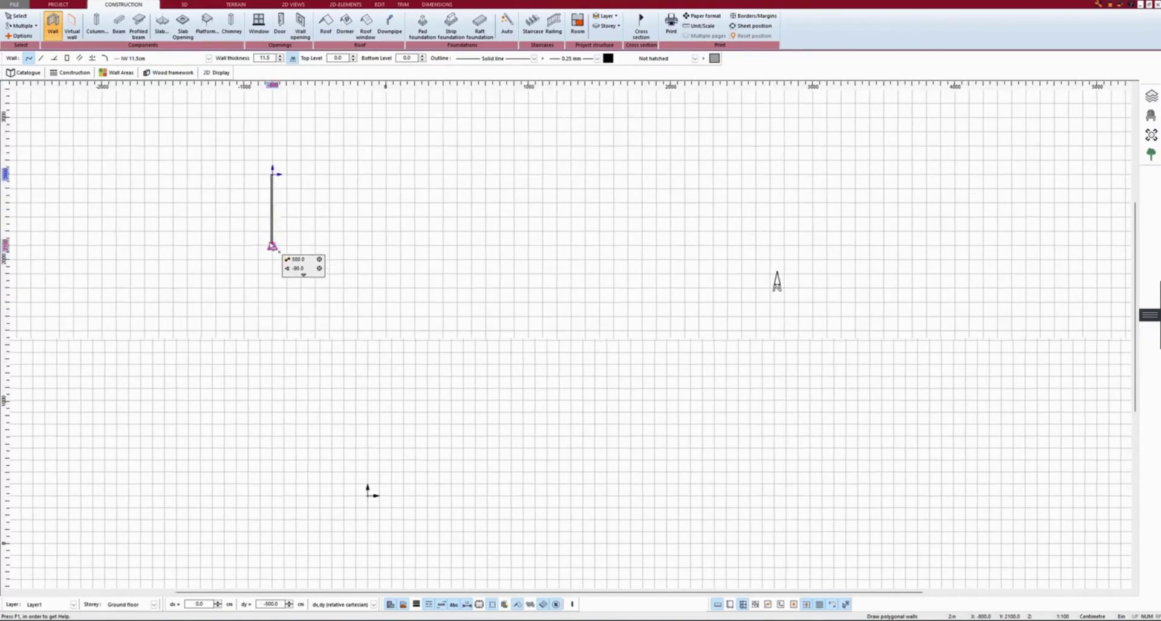
scroll(270, 233, up, 2)
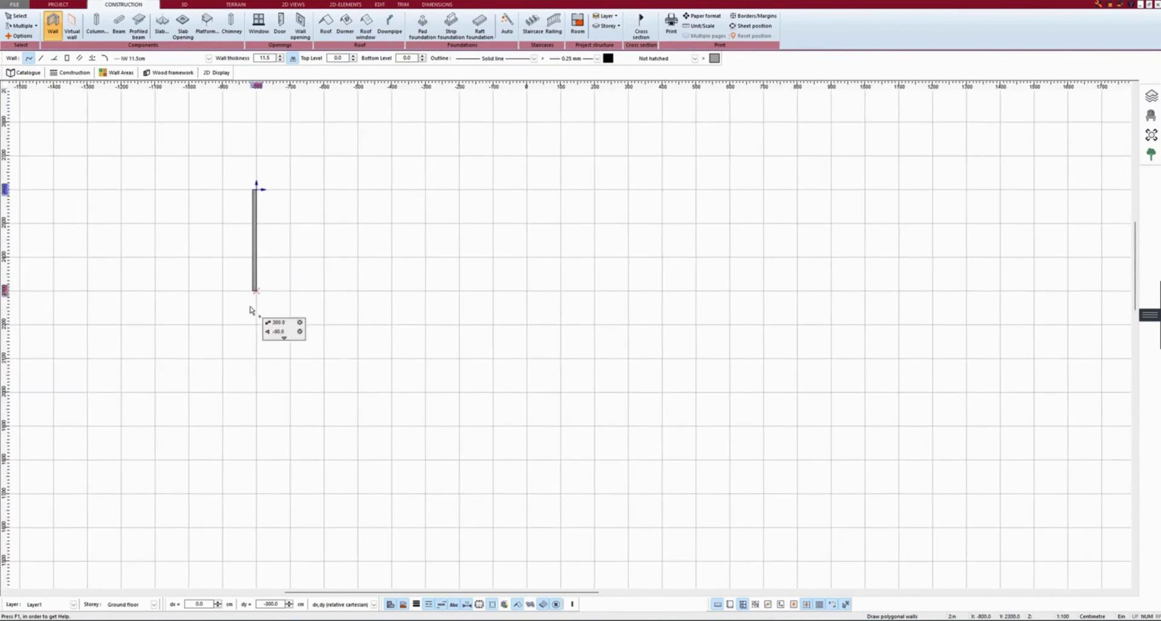
click(254, 361)
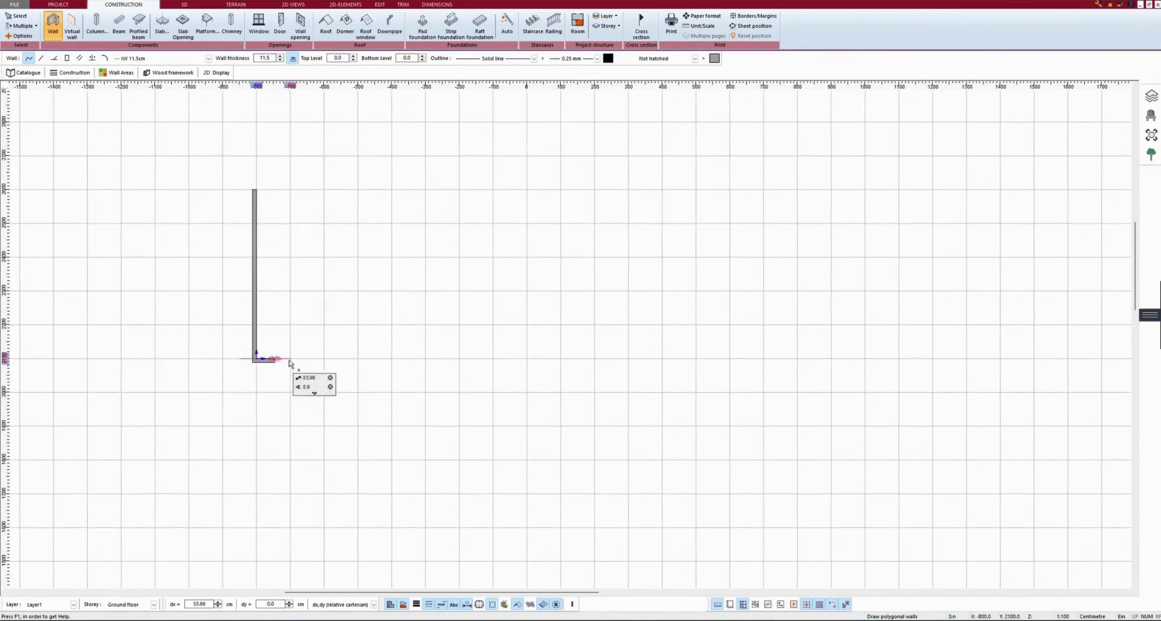
click(461, 361)
click(461, 189)
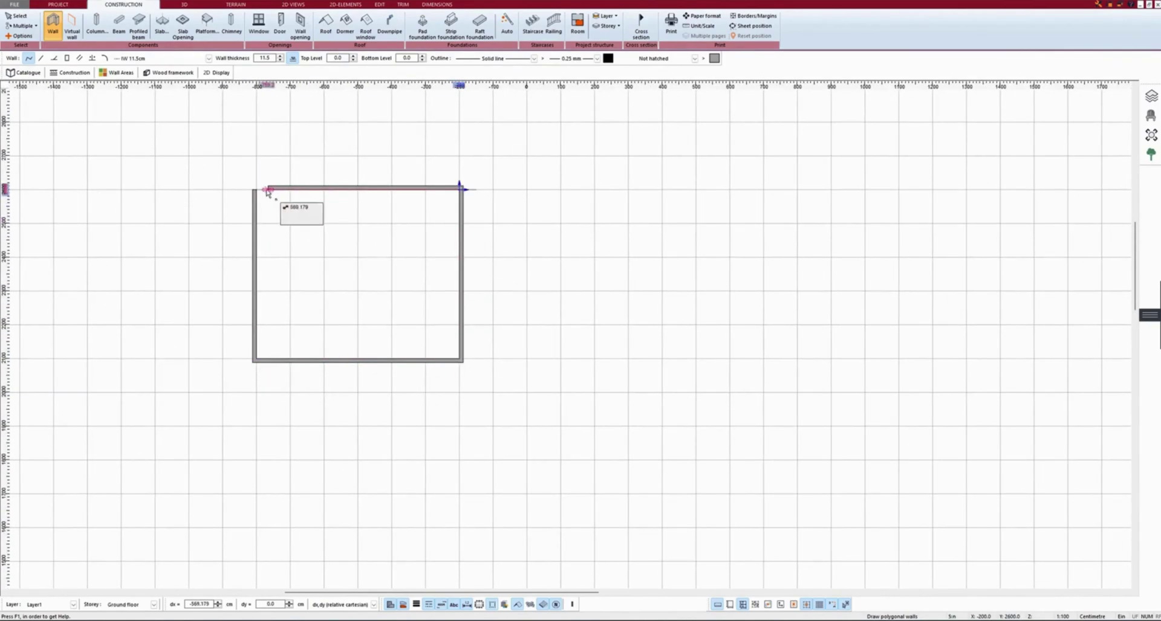
click(255, 190)
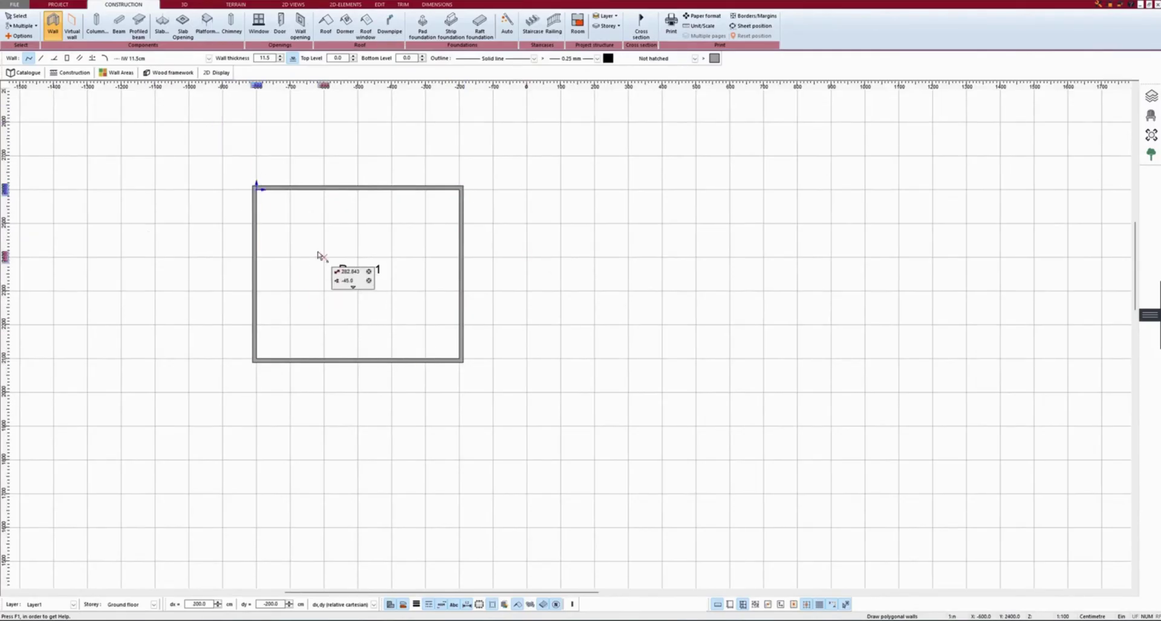
key(Escape)
key(Escape)
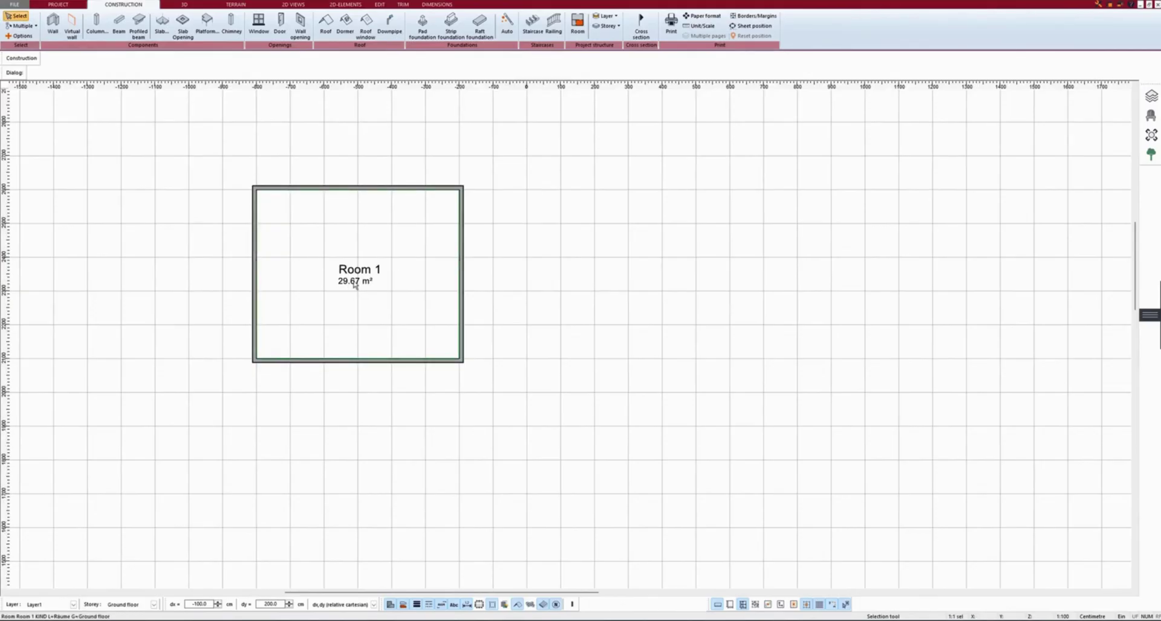
scroll(361, 278, up, 1)
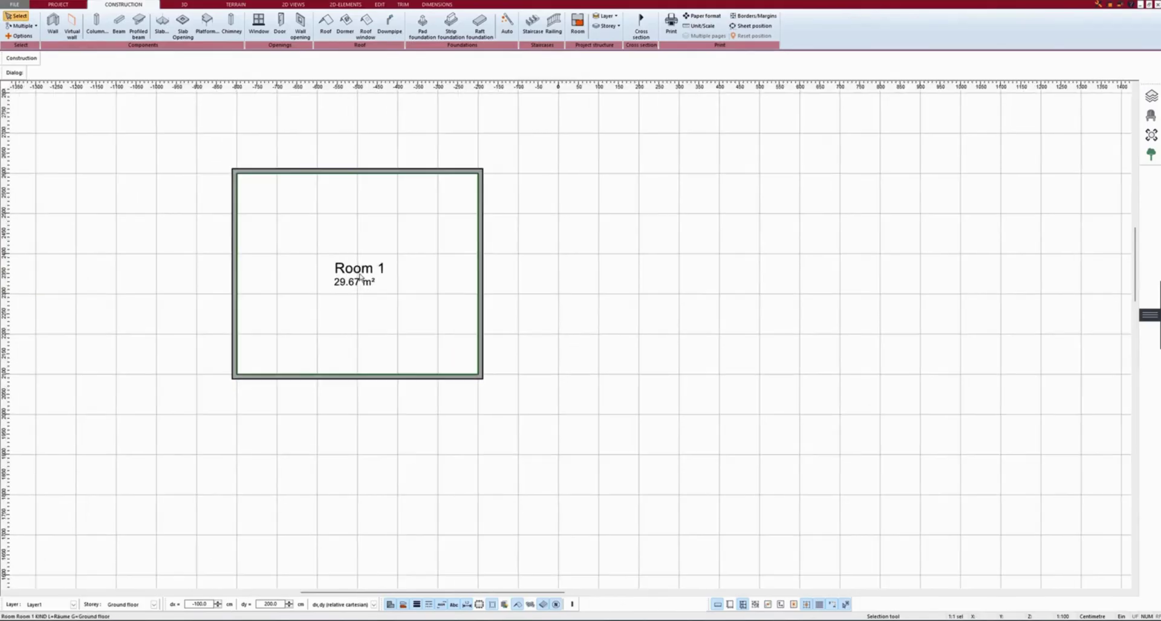
- Change the room's Name in Room data from 'Room 1' to 'Room 44'
click(356, 269)
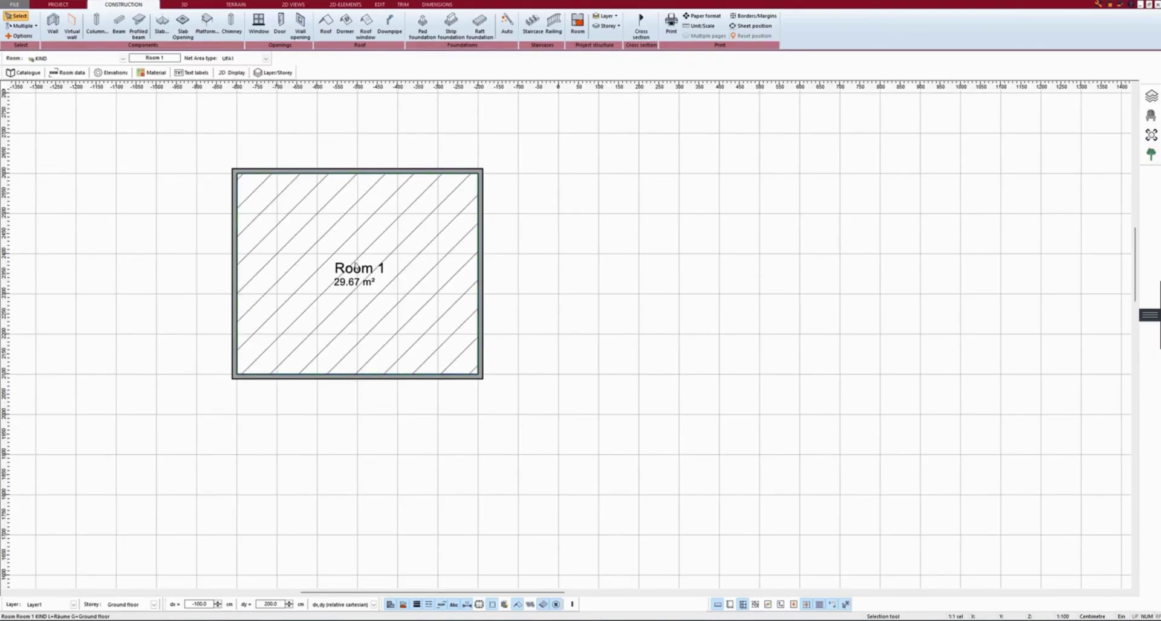
click(68, 74)
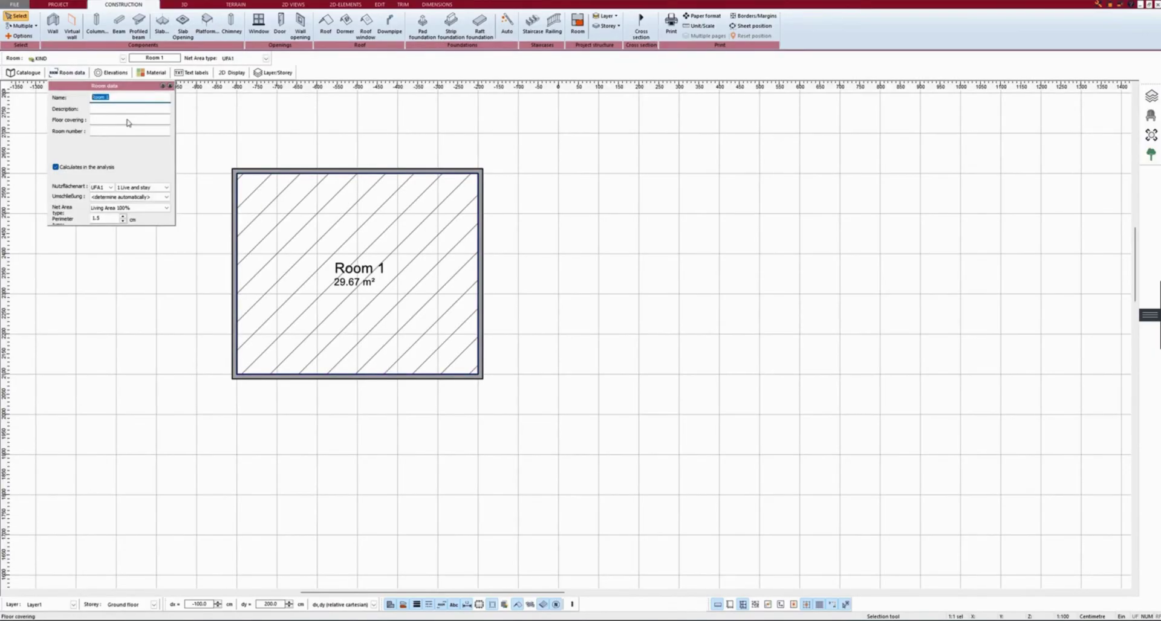
key(End)
key(BackSpace)
text(44)
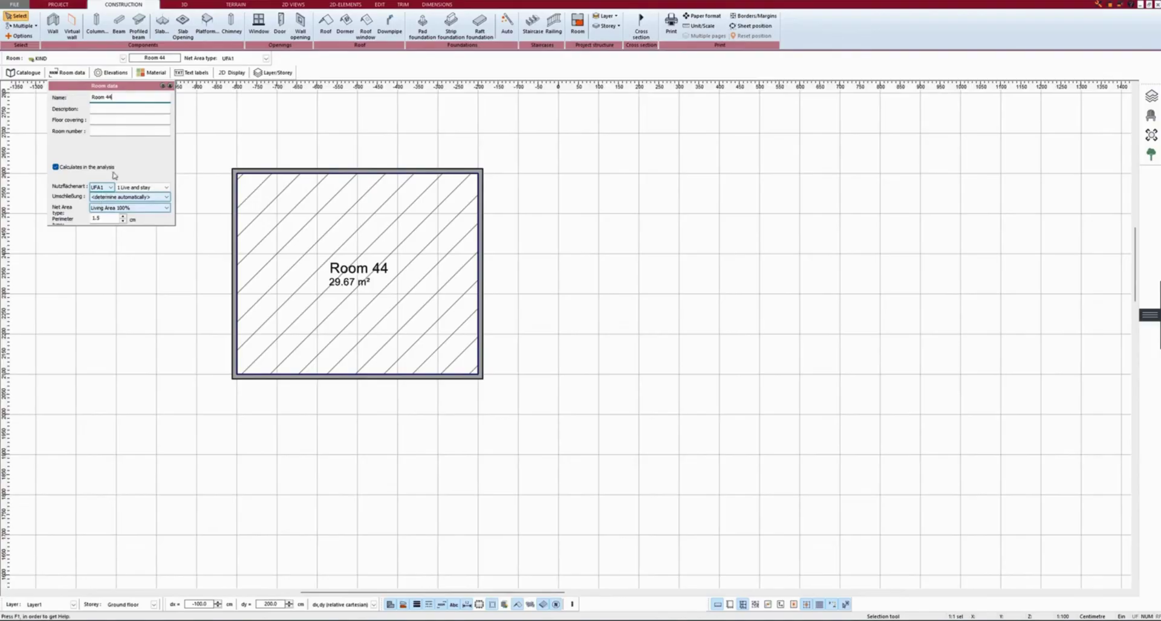
click(170, 86)
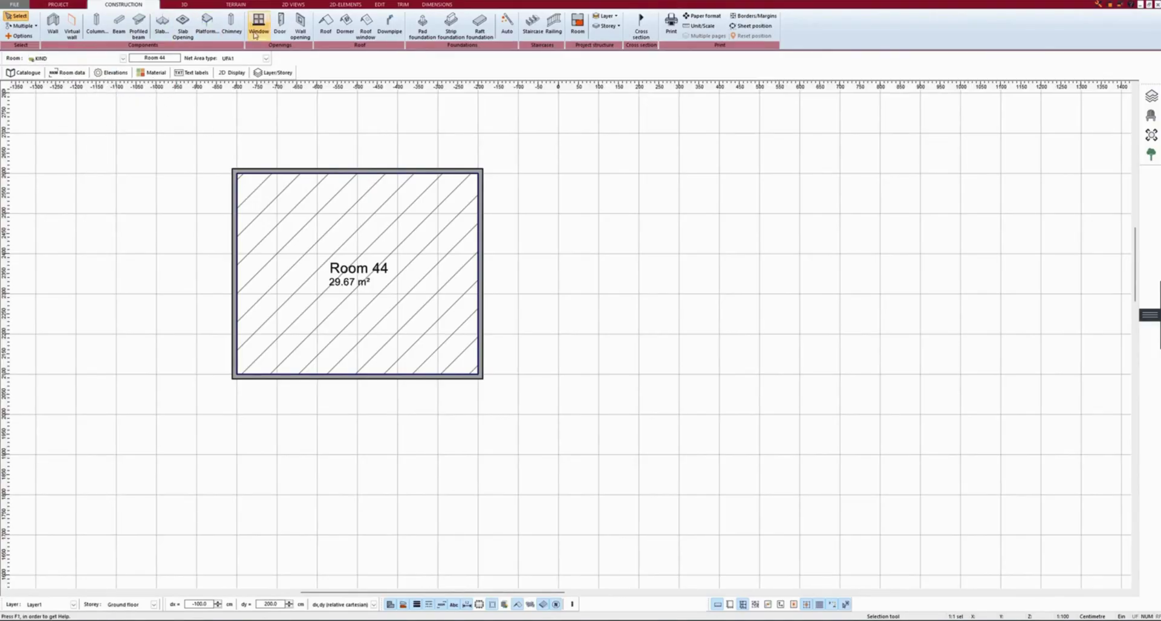
- Place an 88.5 cm by 2.01 m door in Room 44's left wall
click(280, 24)
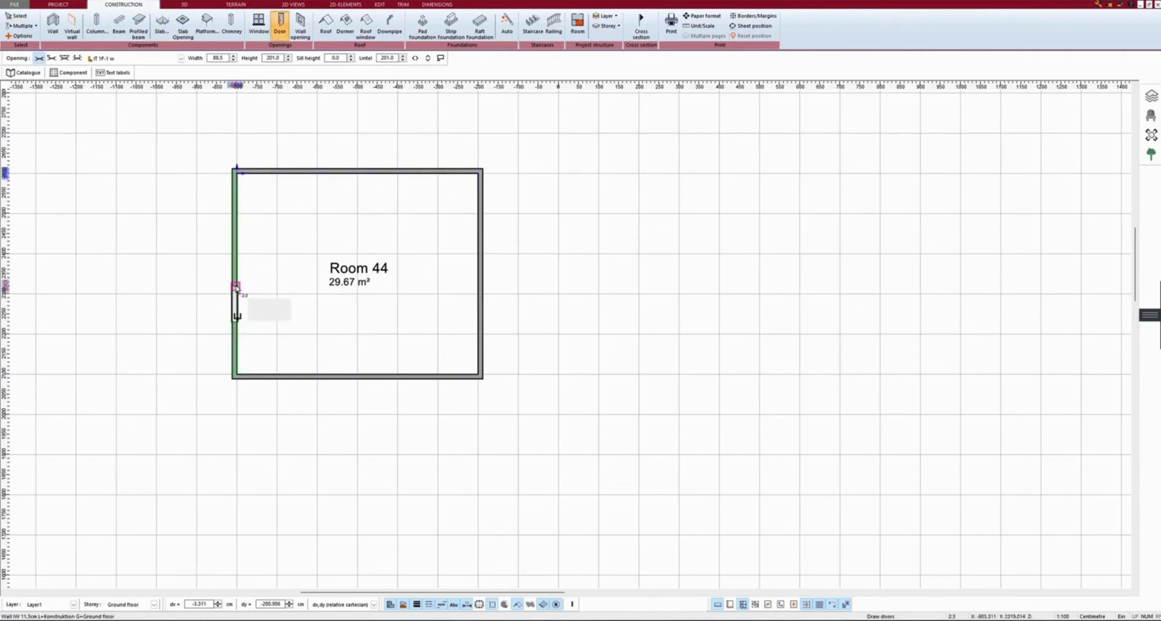
click(237, 262)
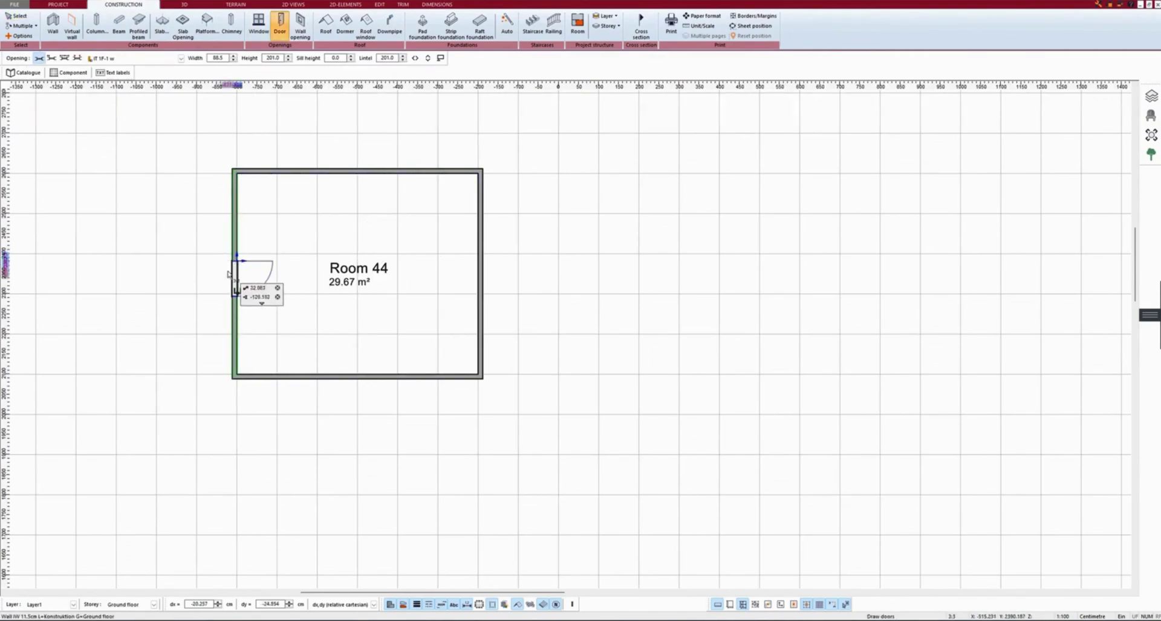
click(324, 275)
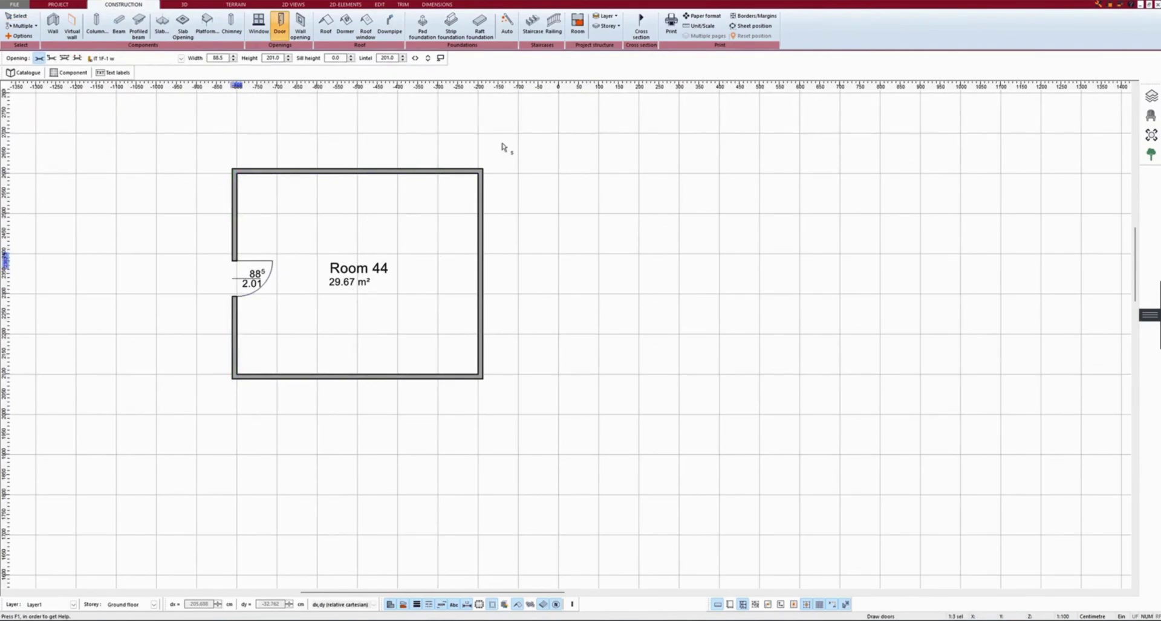
click(259, 30)
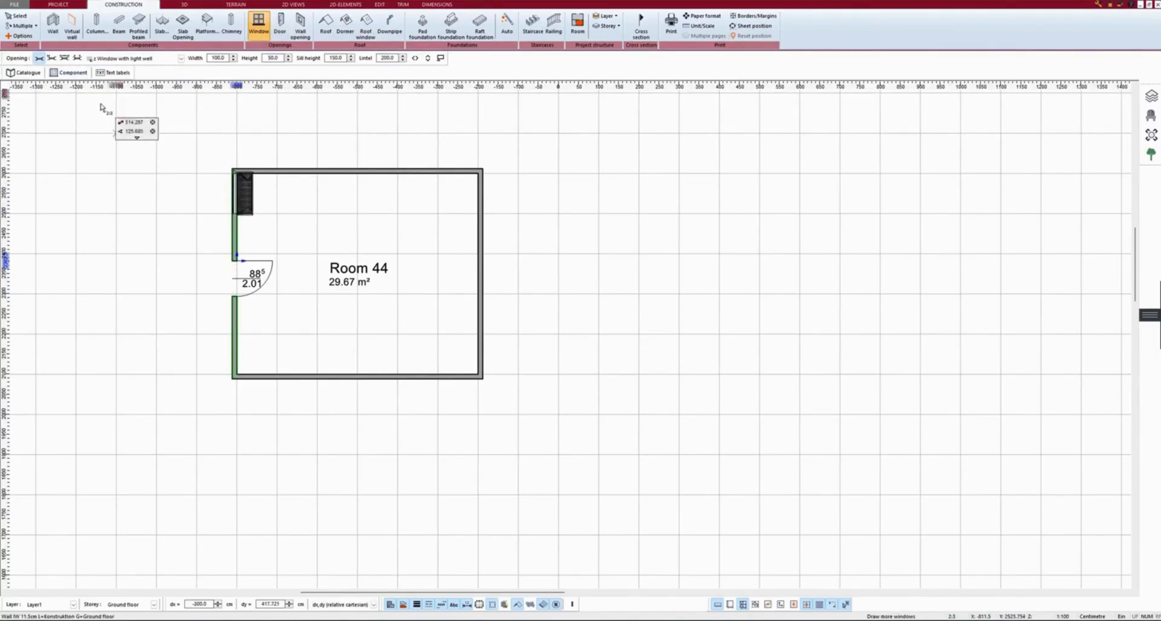
- Choose the 2flg.sym w window type from the Catalogue
click(24, 73)
scroll(61, 175, down, 2)
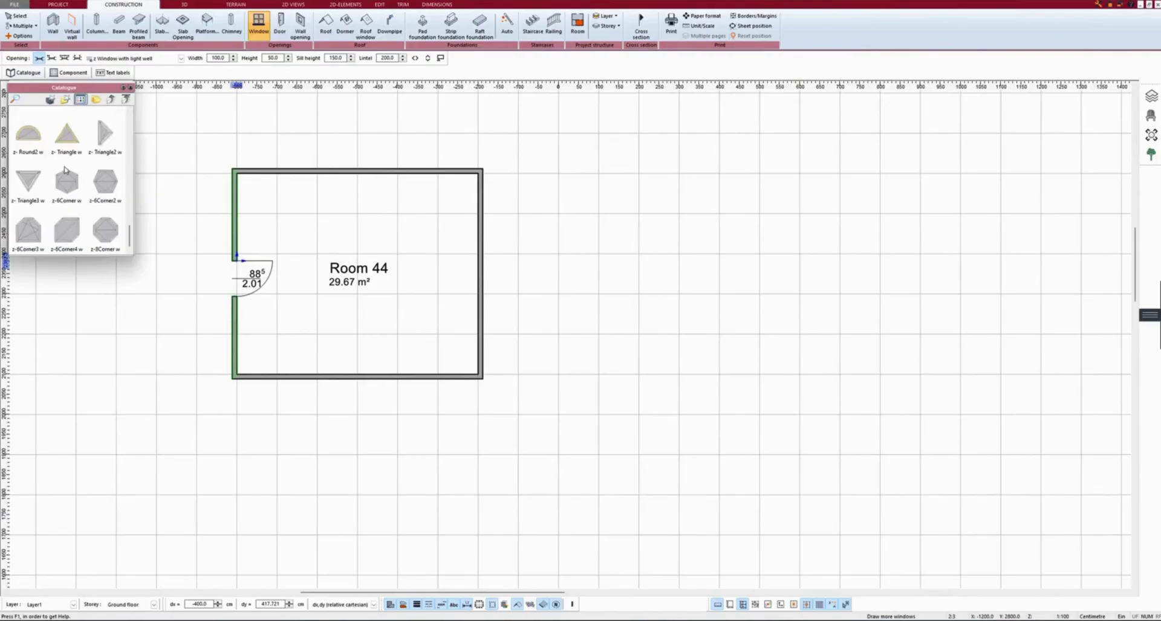
scroll(65, 170, up, 5)
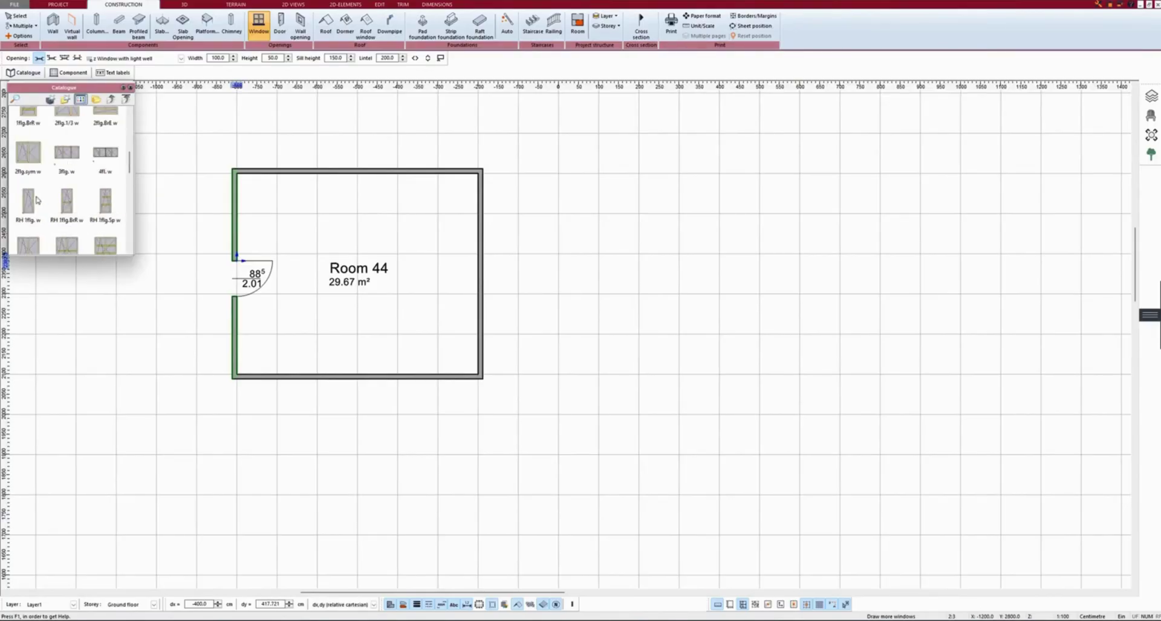
double_click(28, 154)
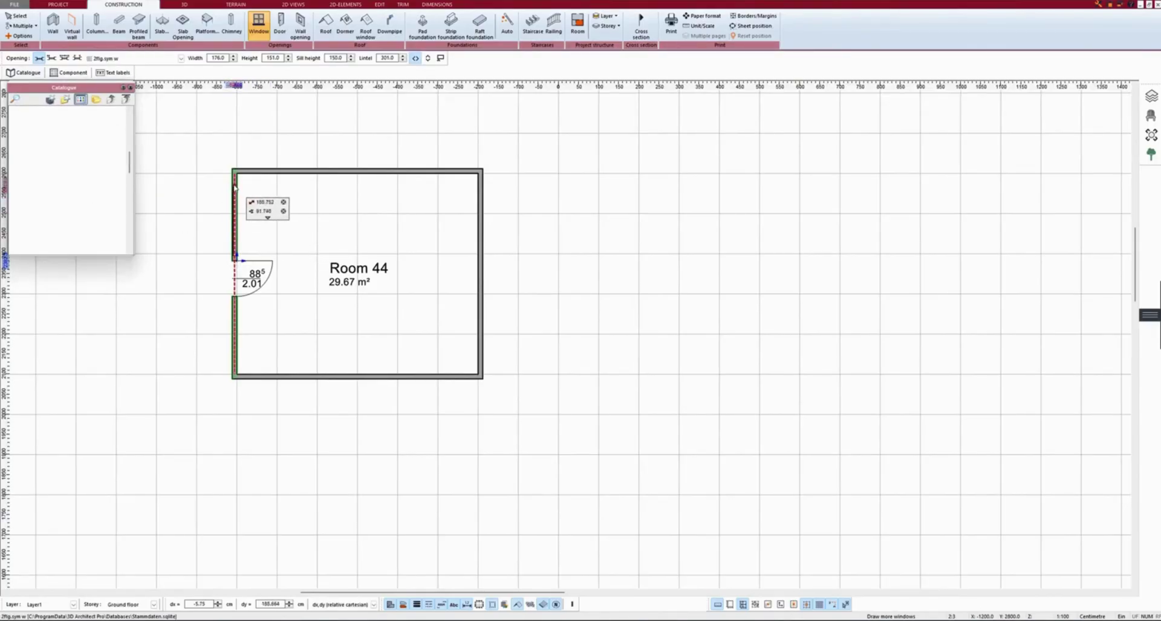
- Place 1.76 × 1.51 windows in the left, bottom, right and top walls
click(235, 188)
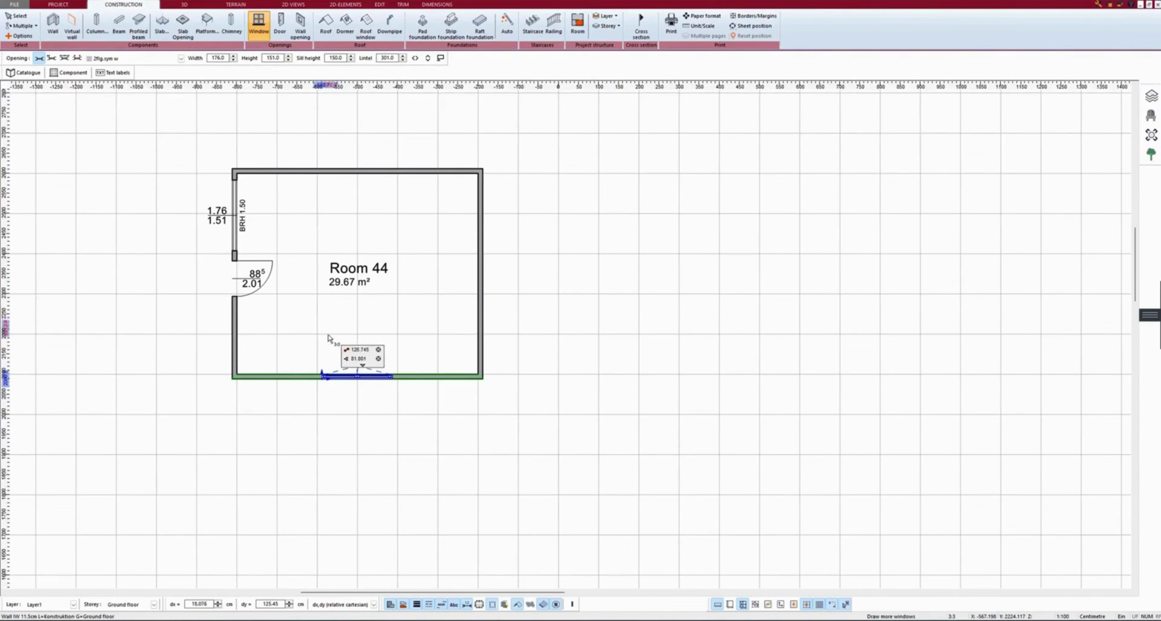
click(330, 338)
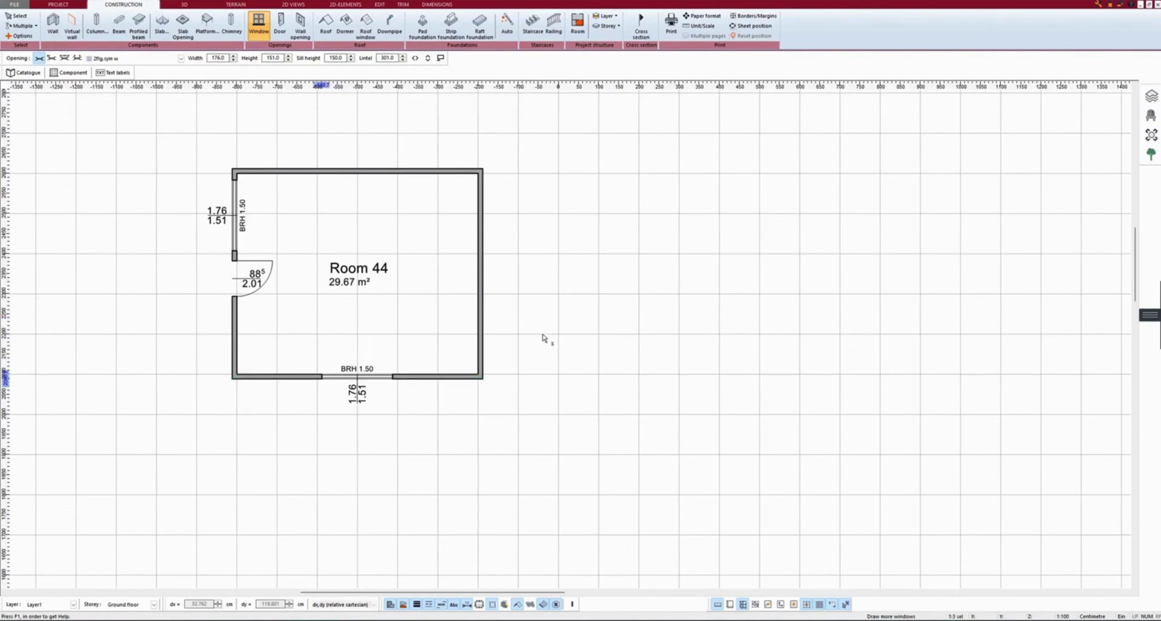
click(481, 310)
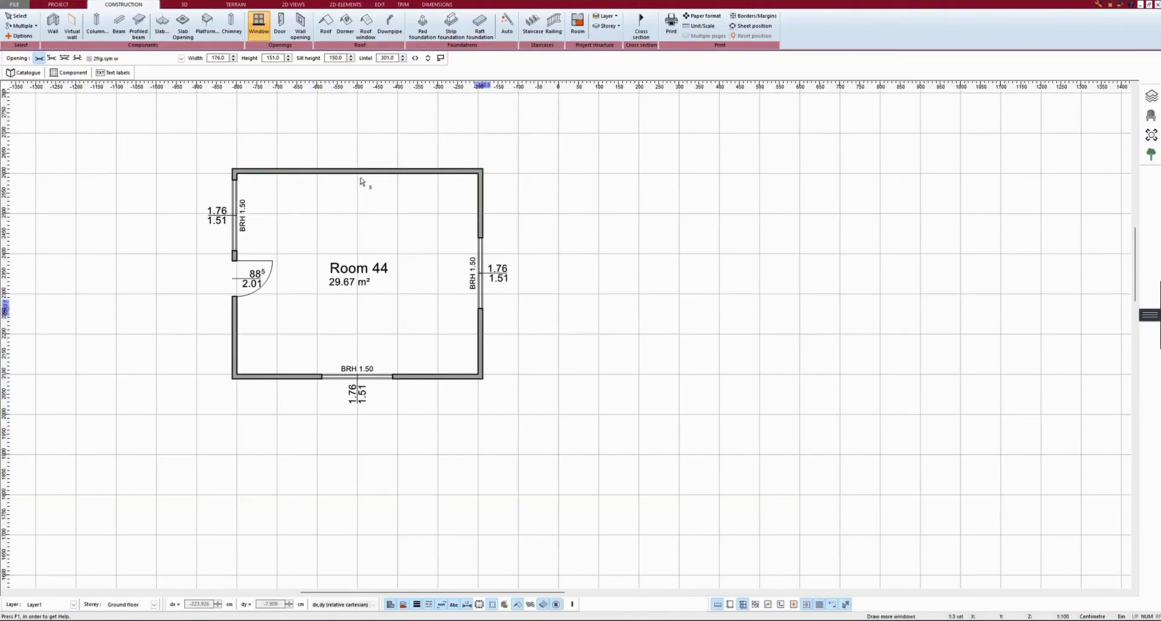
click(404, 219)
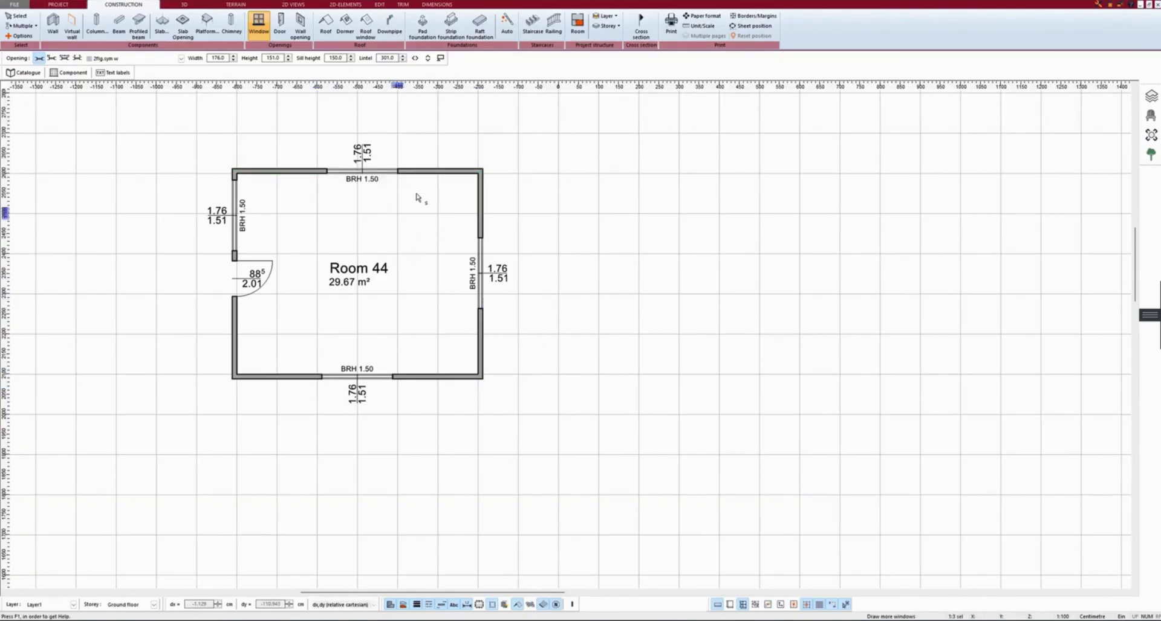